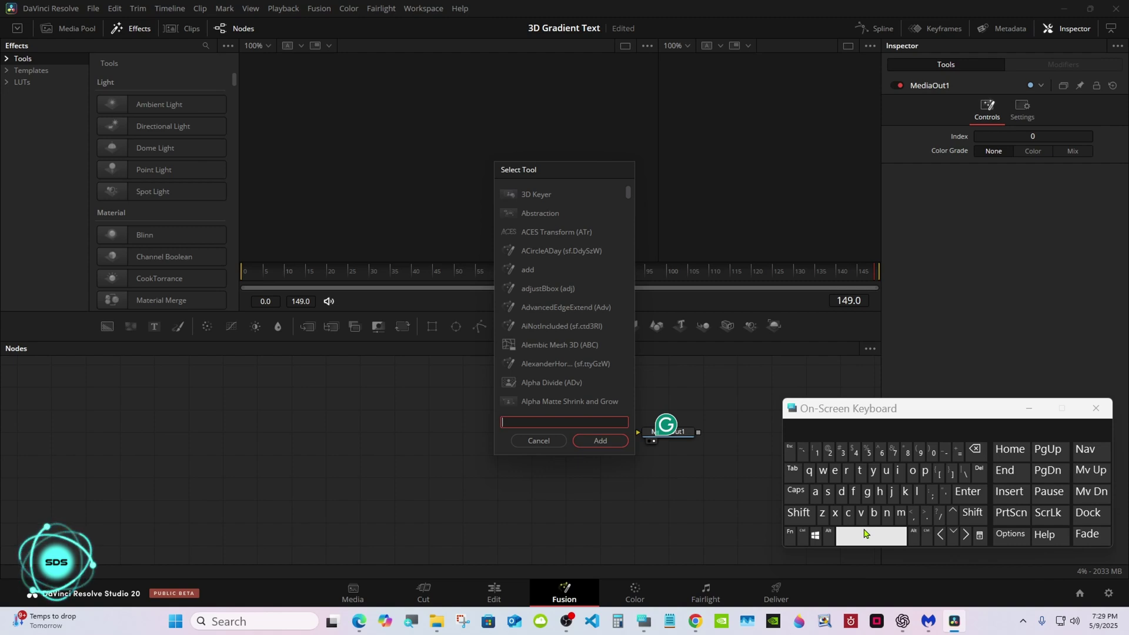
Add an sText node to the empty area of the node graph
click(828, 492)
click(859, 471)
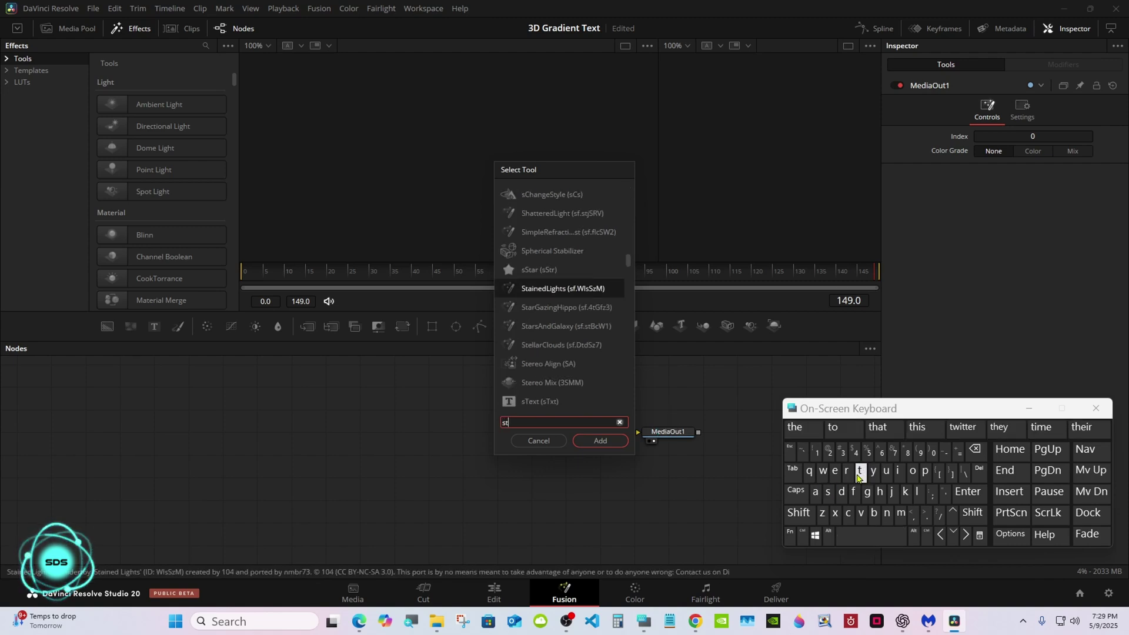
click(835, 473)
click(553, 347)
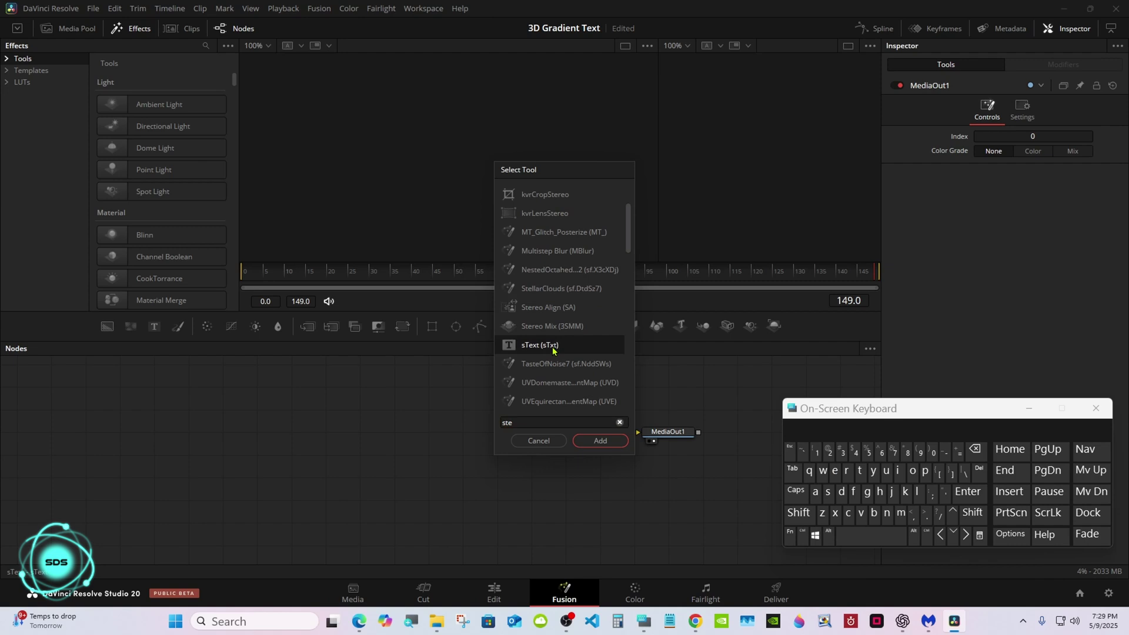
click(603, 439)
Add an Extrude 3D node fed by the sText1 node
click(799, 512)
click(860, 534)
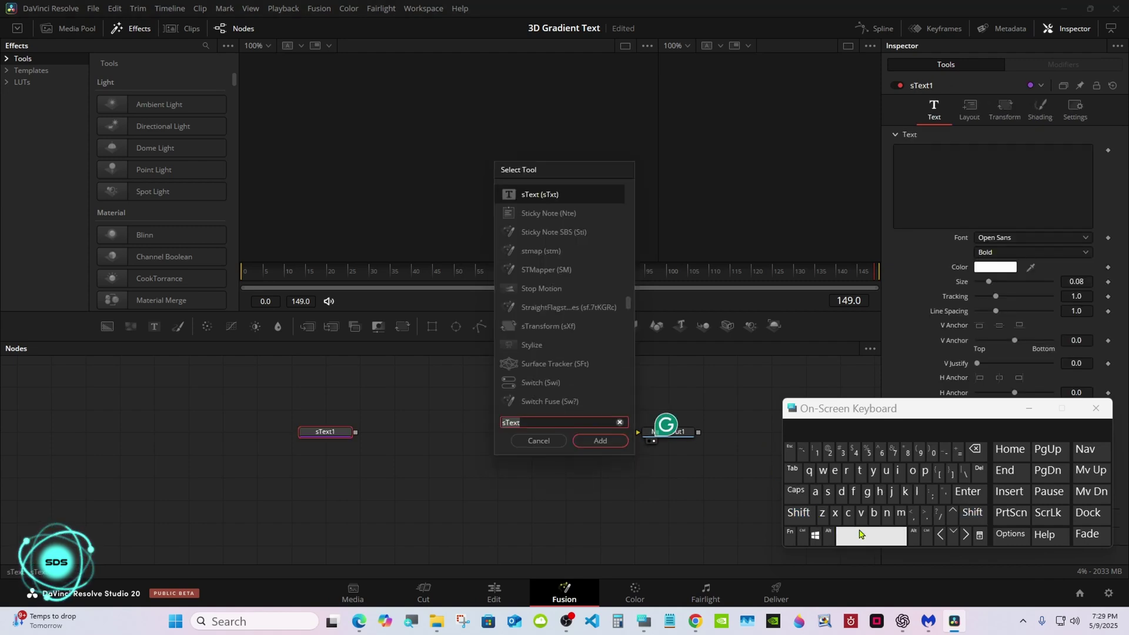
click(835, 472)
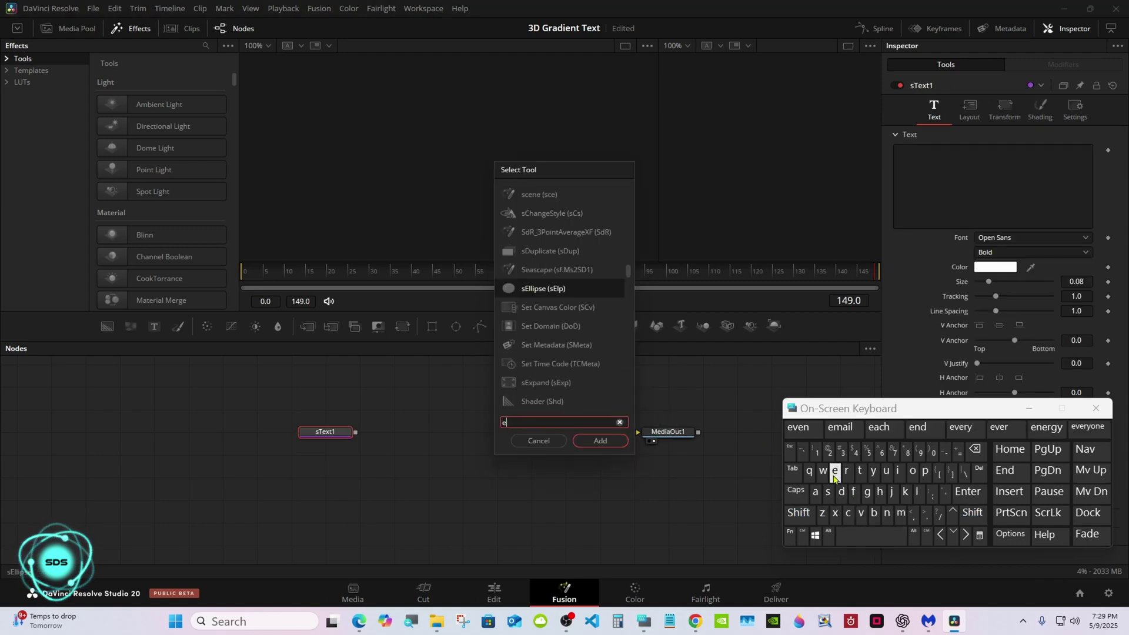
click(834, 513)
click(859, 470)
click(846, 471)
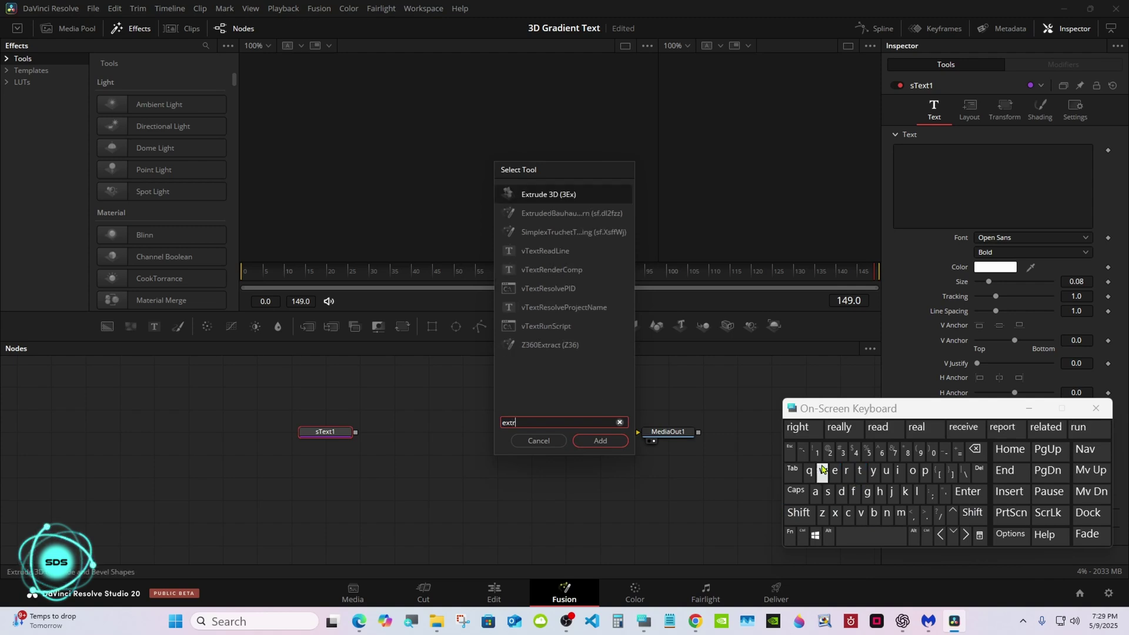
click(529, 195)
click(600, 441)
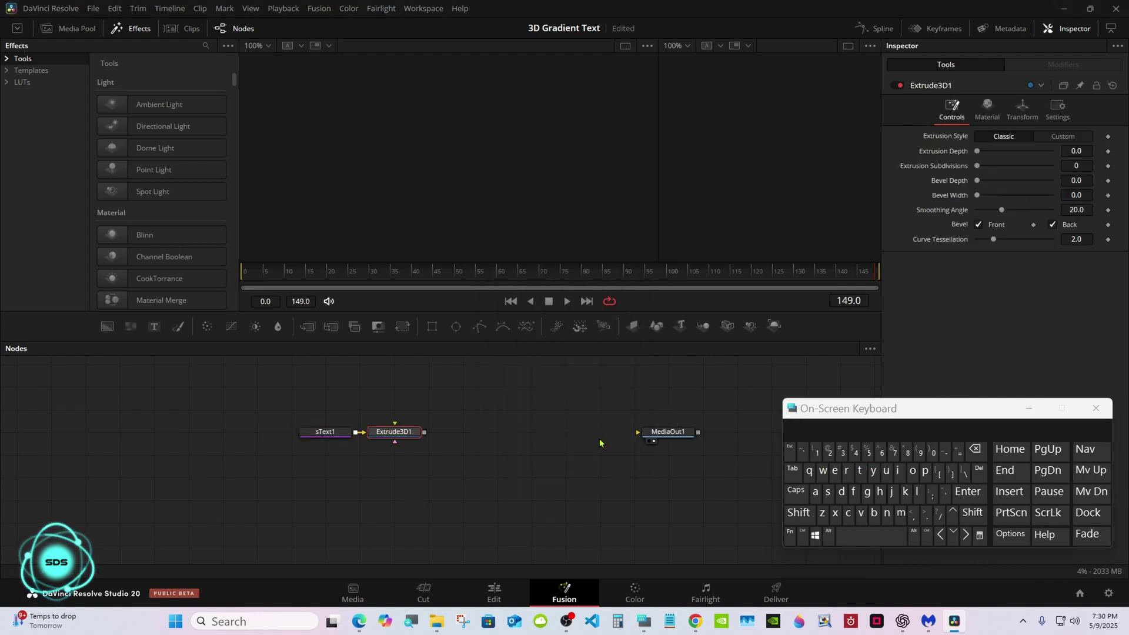
Add a Merge 3D node after Extrude3D1, attach a Camera 3D to it, and follow it with a Renderer 3D
click(705, 325)
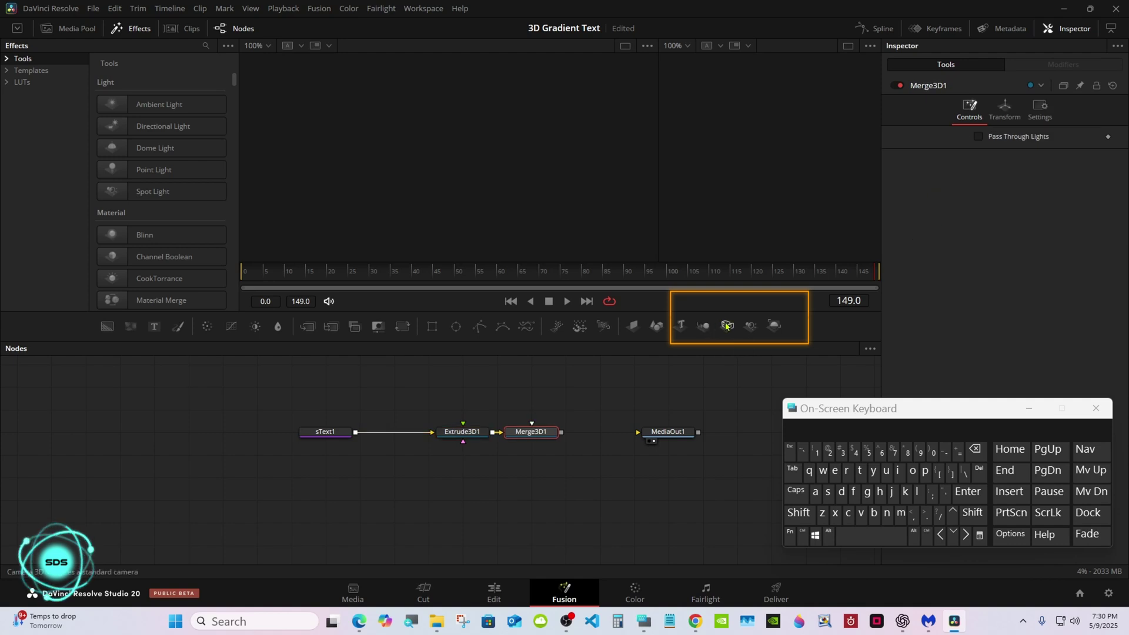
click(729, 325)
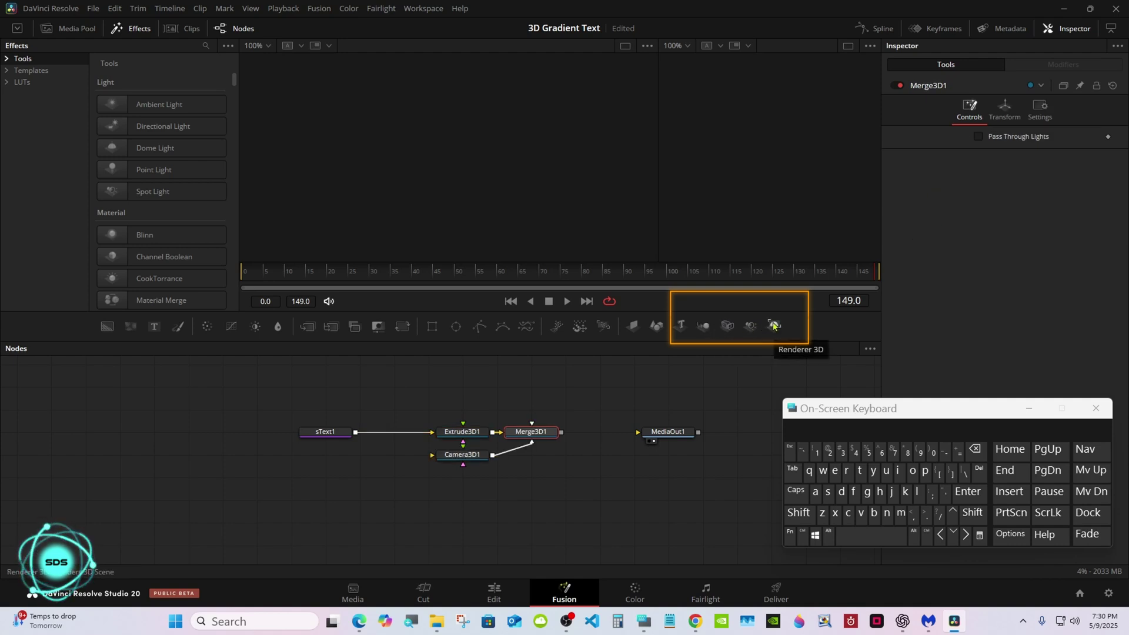
click(773, 326)
Space MediaOut1 away from the renderer with Renderer3D1 feeding it, and show MediaOut1 in a single viewer
drag(662, 435, 696, 435)
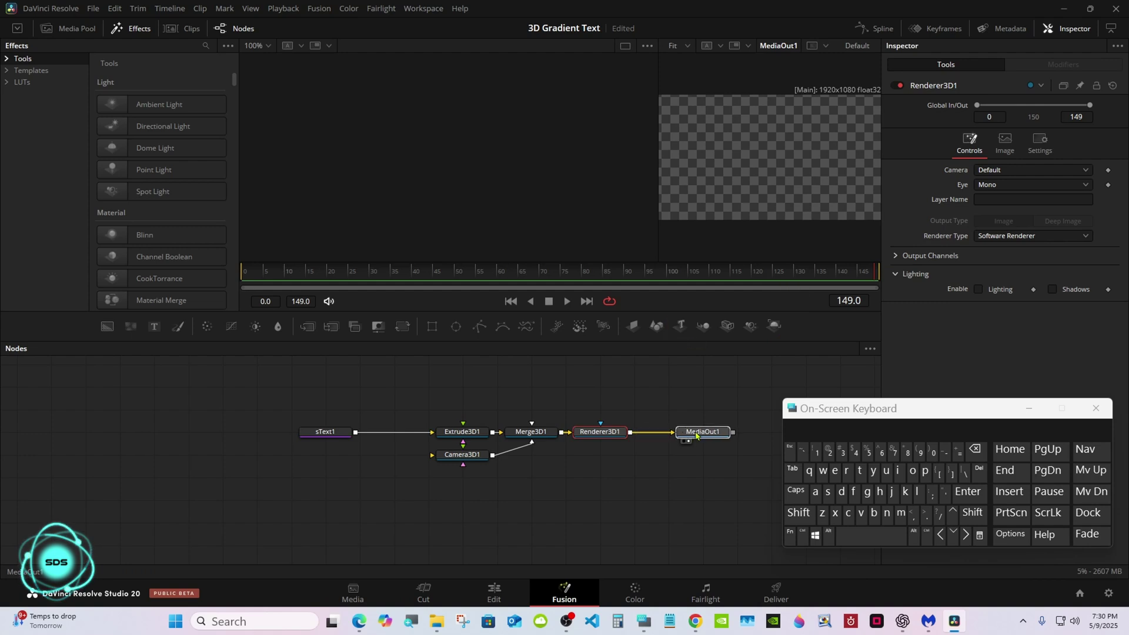
drag(658, 177, 559, 171)
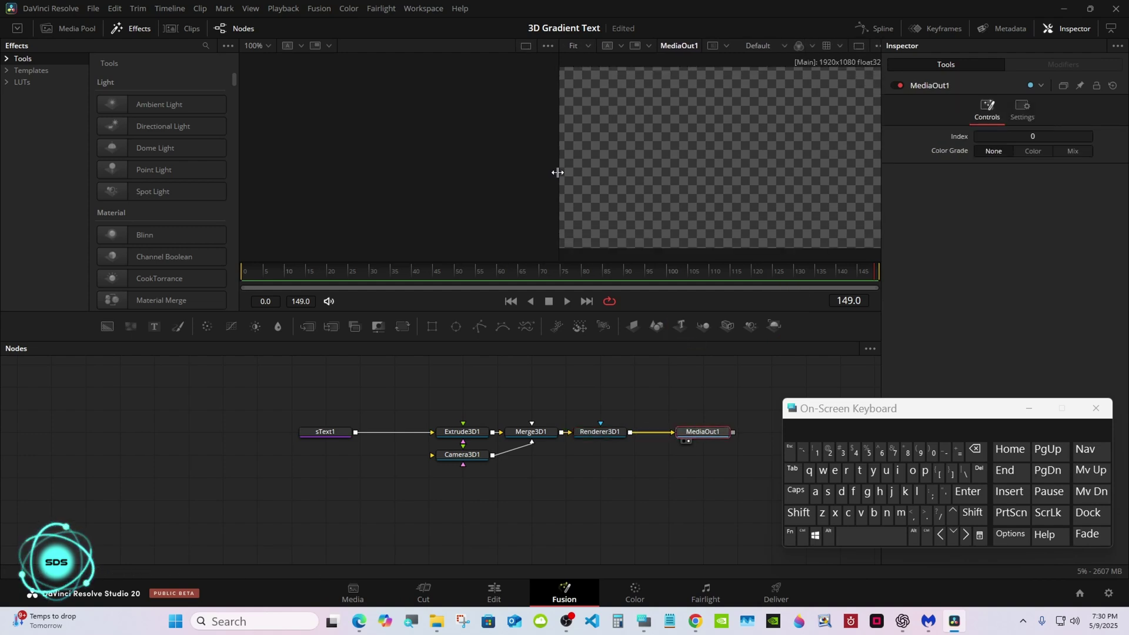
click(857, 48)
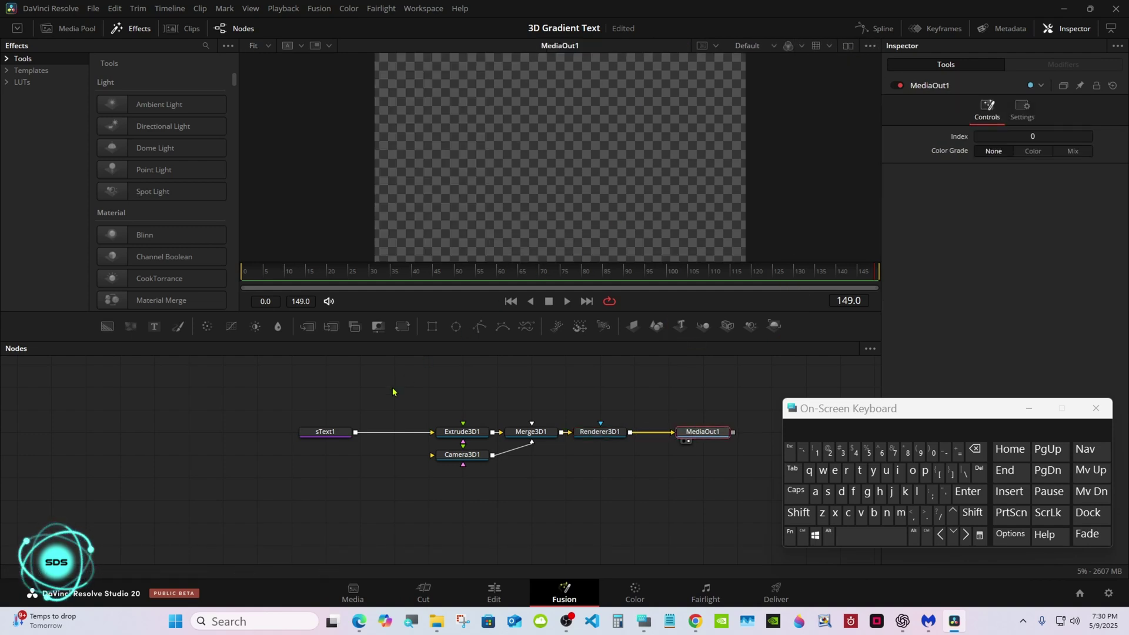
Enter the text RESOLVE in capitals in the sText1 node
click(333, 433)
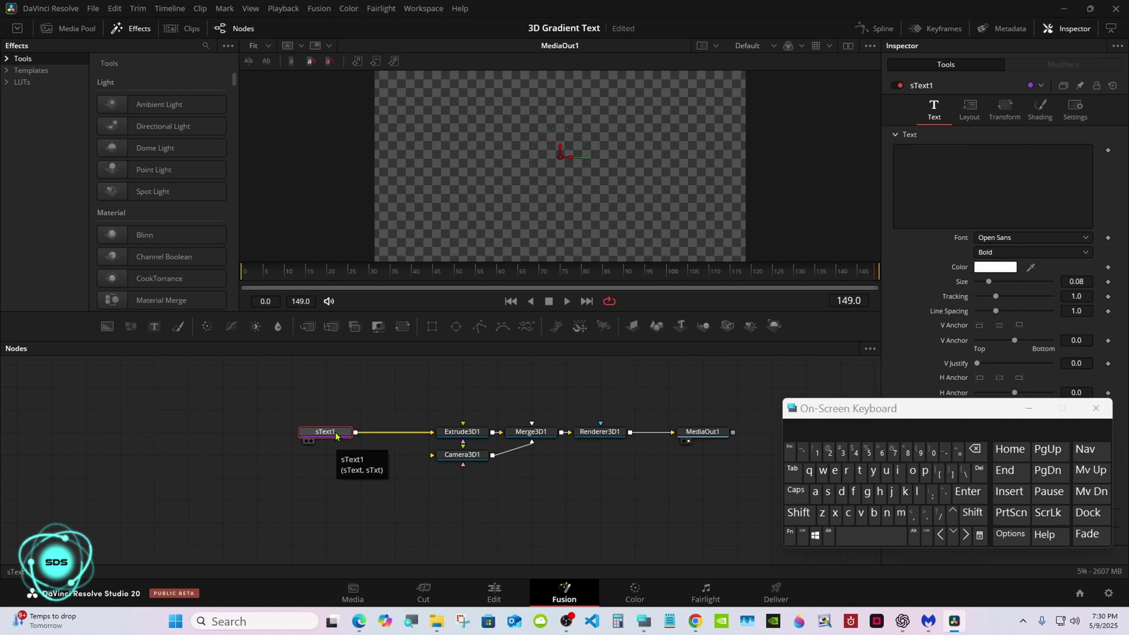
click(796, 492)
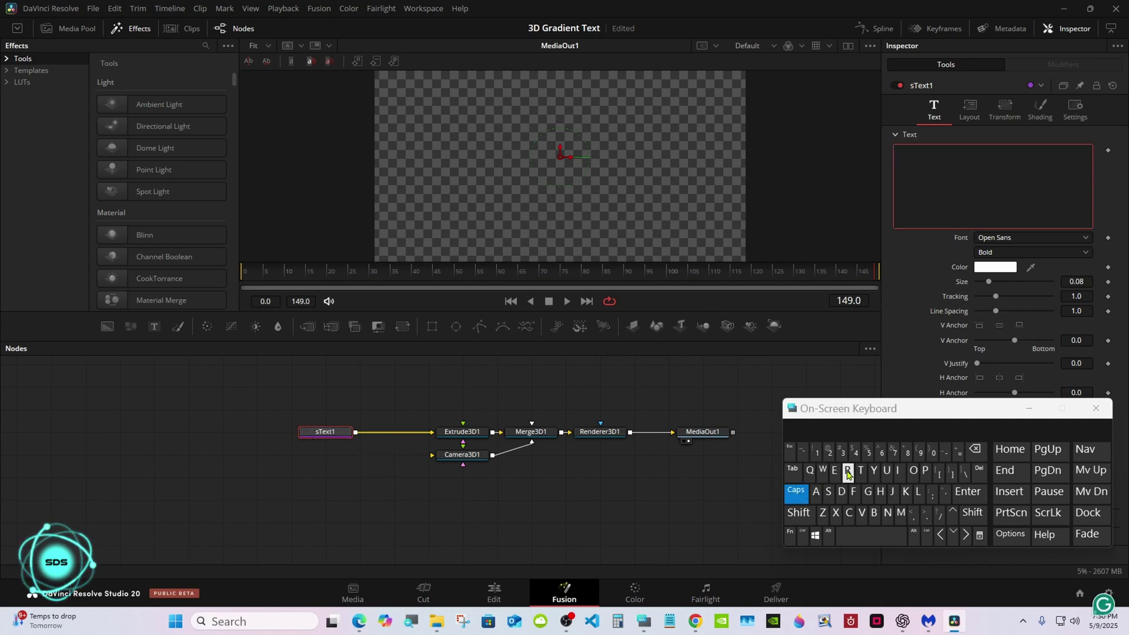
click(847, 471)
click(834, 471)
click(829, 492)
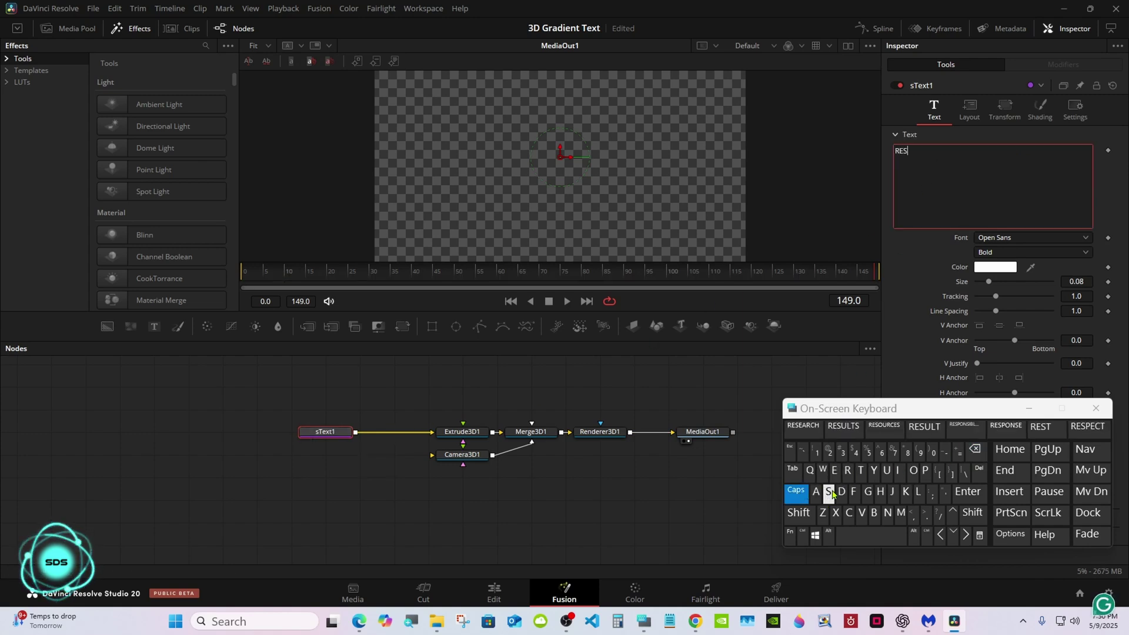
click(912, 470)
click(924, 425)
Set the font of the RESOLVE text to Teko
drag(960, 409, 717, 456)
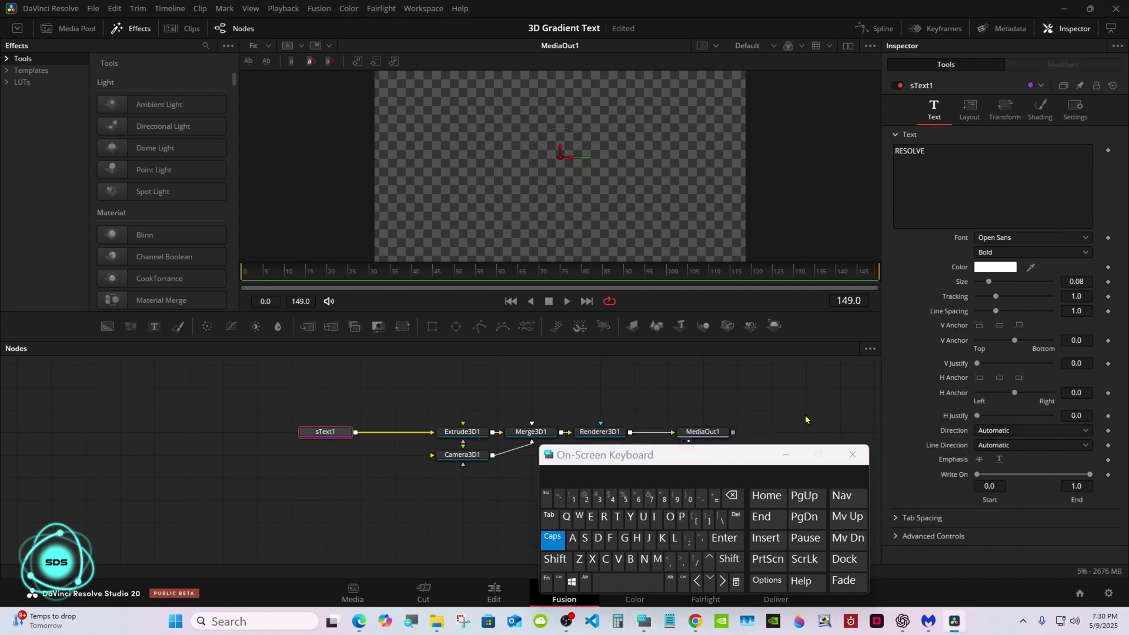
click(1085, 237)
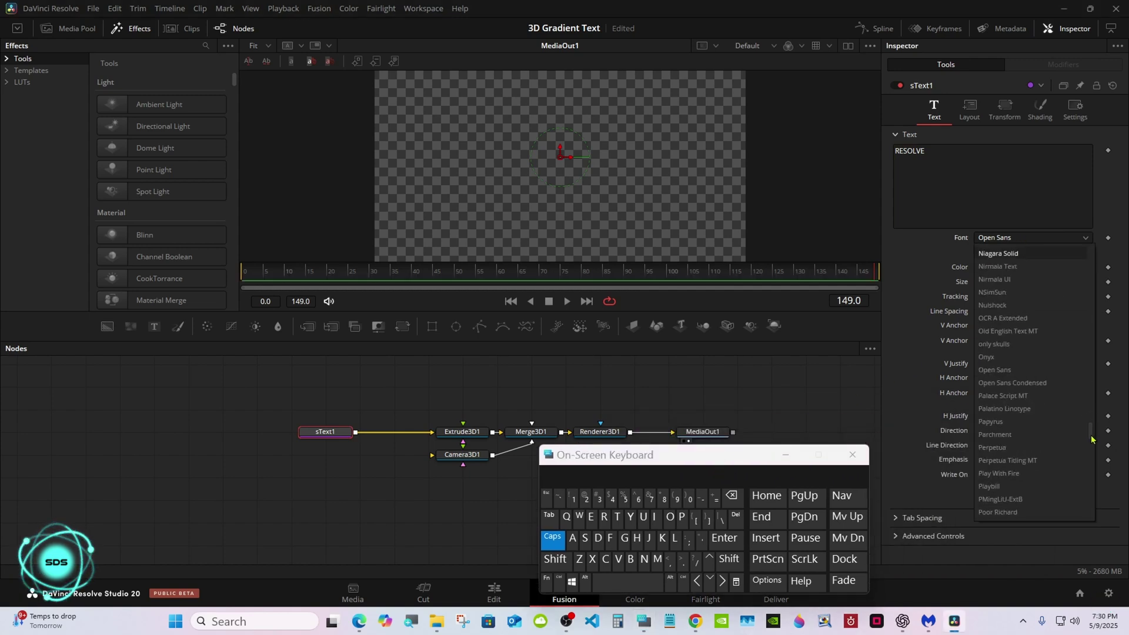
drag(1091, 439, 1091, 488)
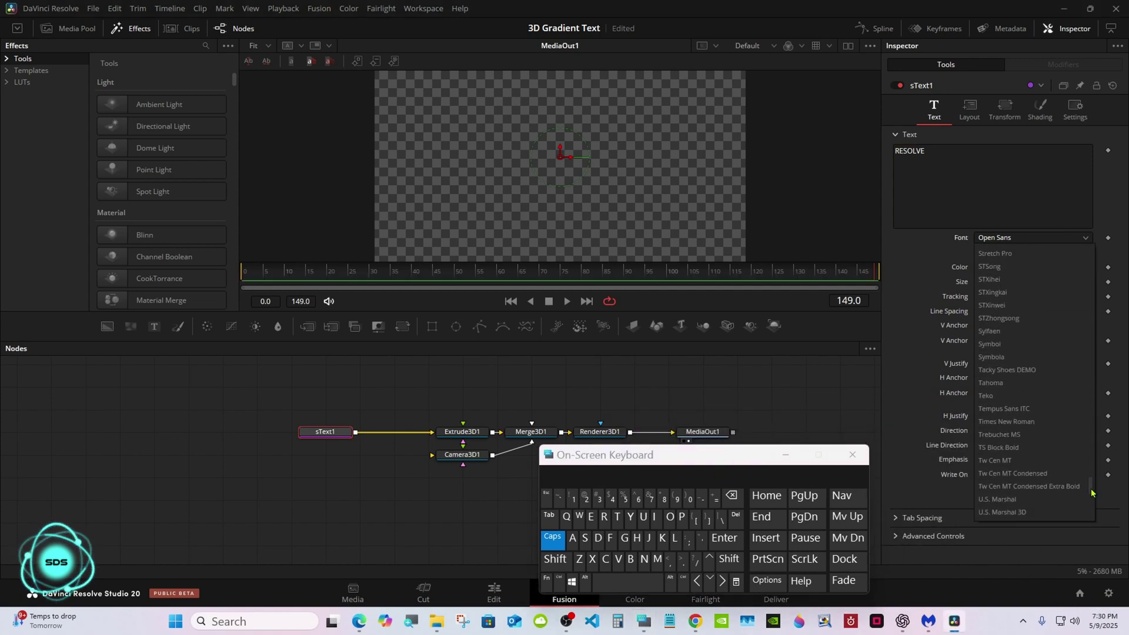
click(1000, 396)
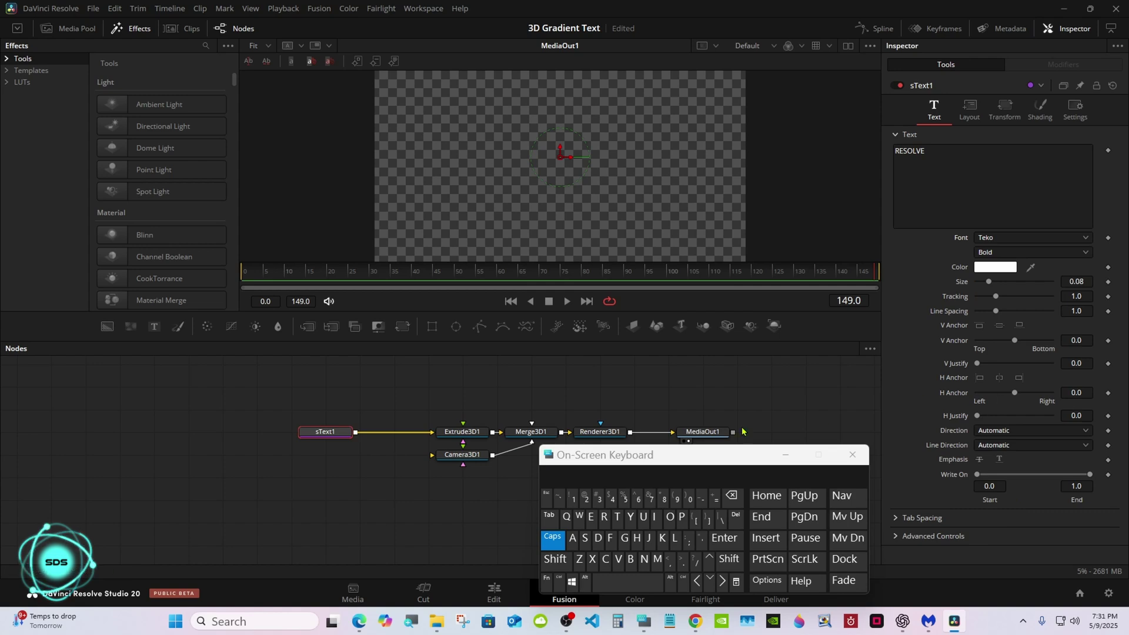
drag(671, 455, 897, 440)
click(779, 520)
Enable Use Target in Camera3D1's transform and set its Z translation to 0.54
click(467, 456)
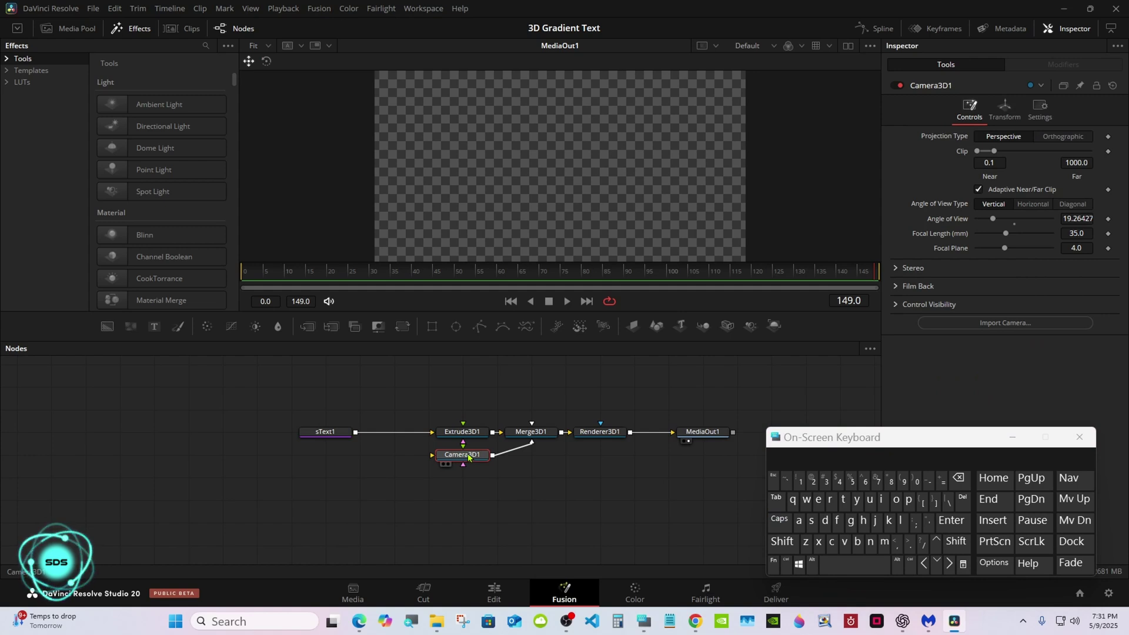
click(1004, 108)
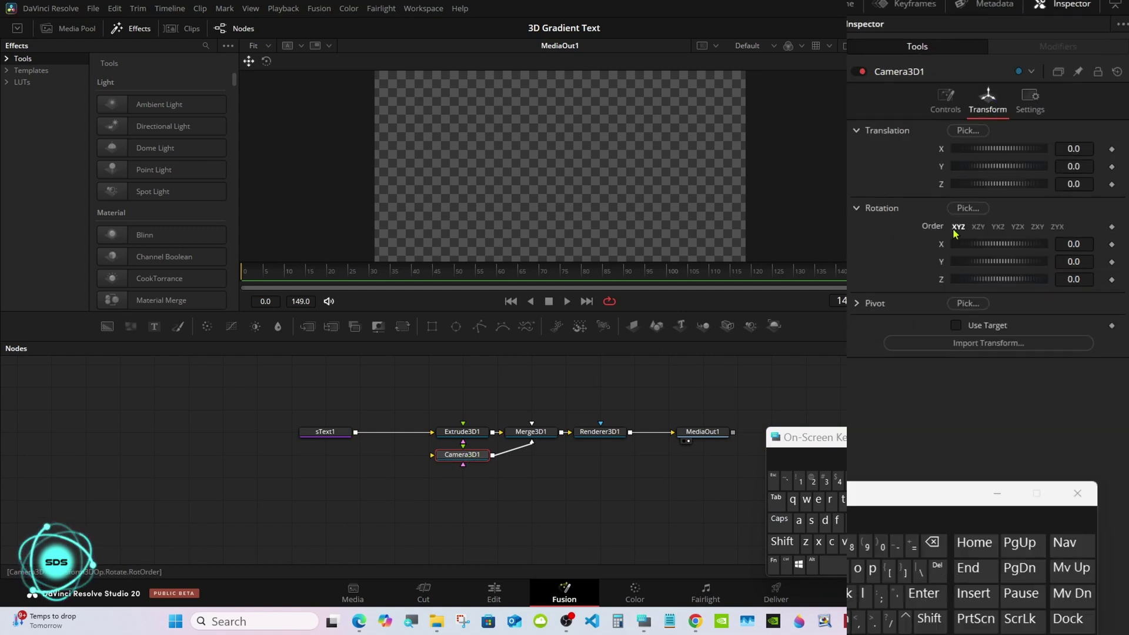
click(955, 325)
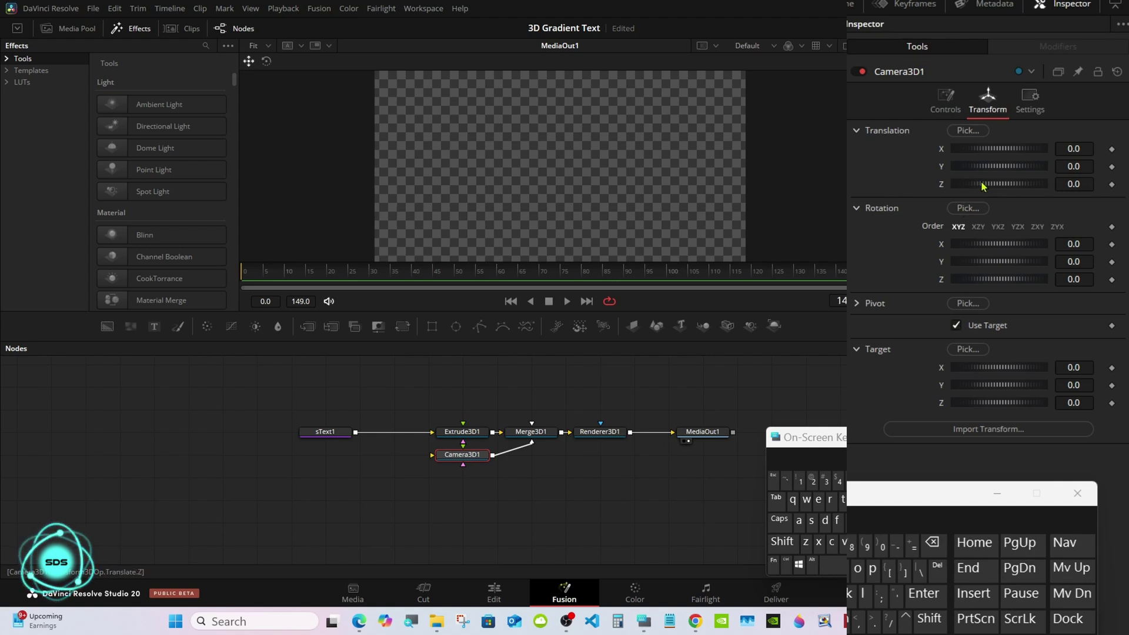
drag(982, 186, 1005, 184)
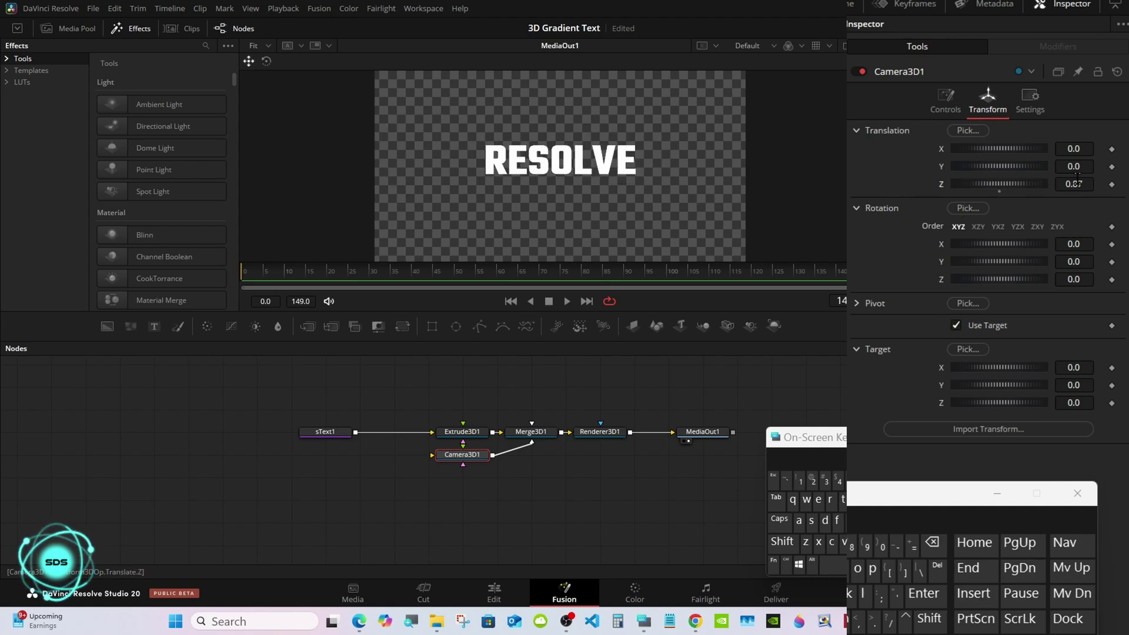
drag(1090, 184, 1078, 180)
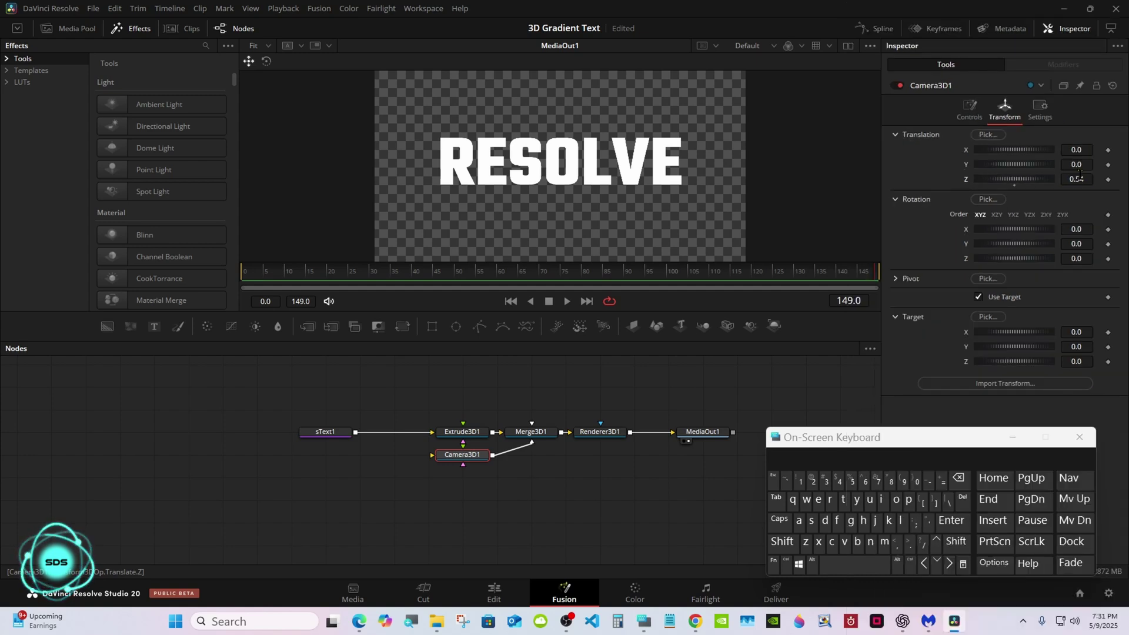
Place the Camera3D1 node beneath Renderer3D1 and view Merge3D1 beside MediaOut1 in a dual-viewer layout
drag(594, 339, 592, 333)
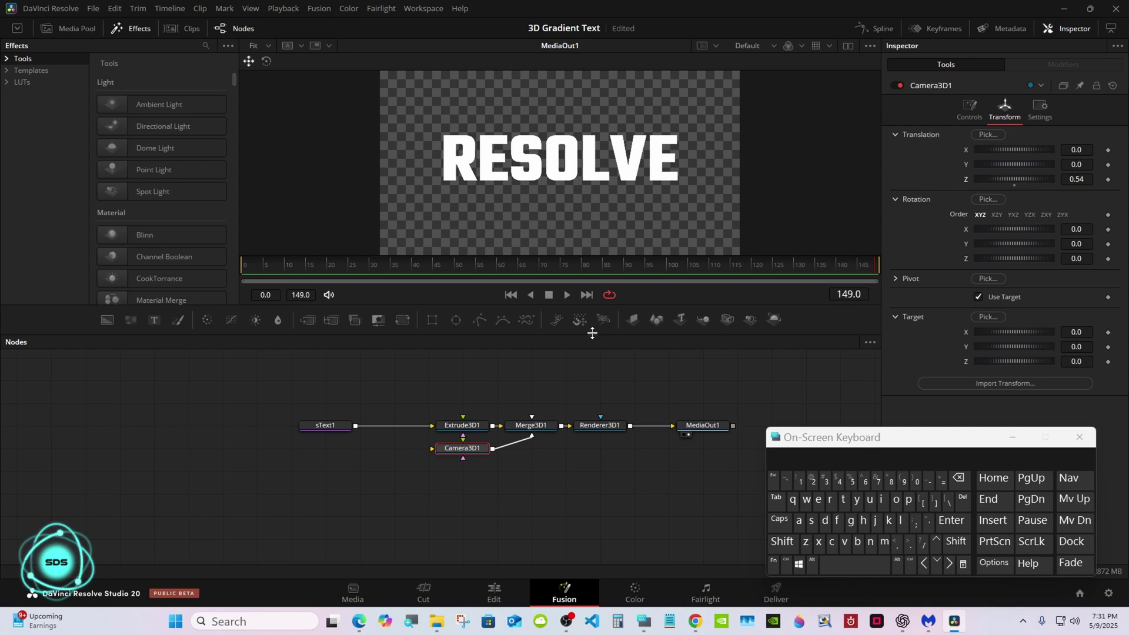
drag(462, 448, 600, 448)
click(848, 47)
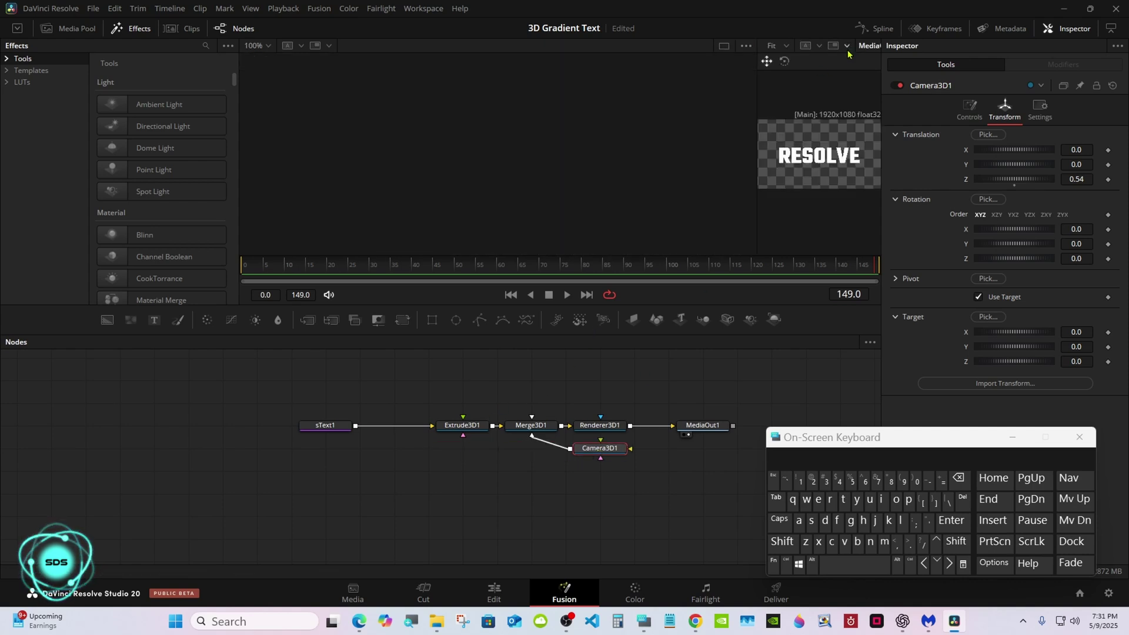
drag(753, 110, 542, 106)
click(515, 435)
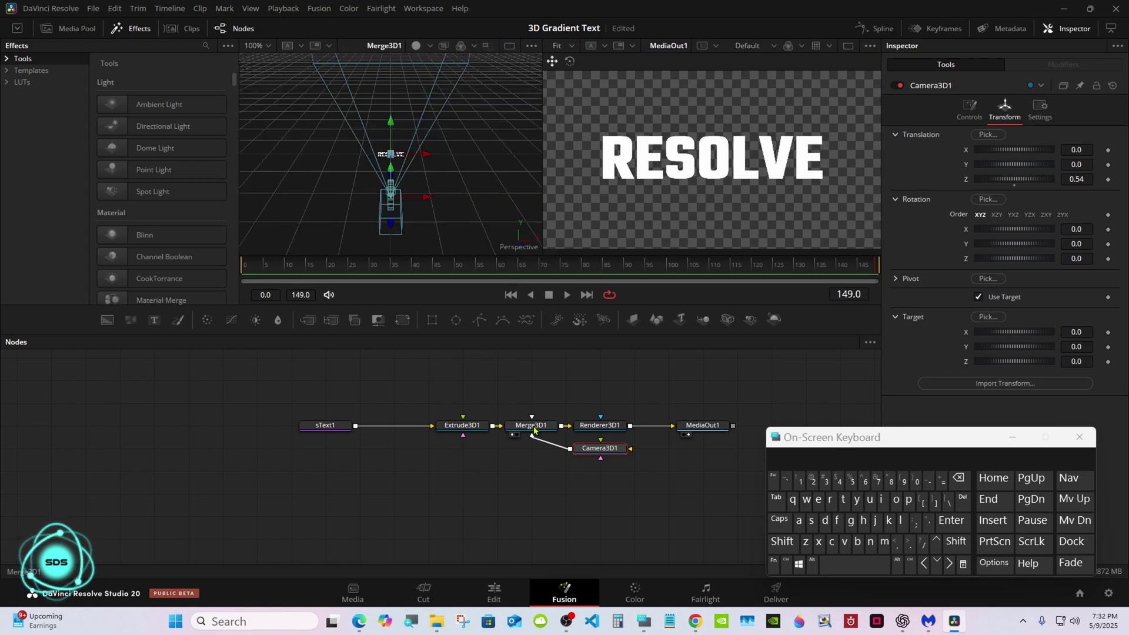
Add a Directional Light node for the Merge3D1 scene
click(534, 427)
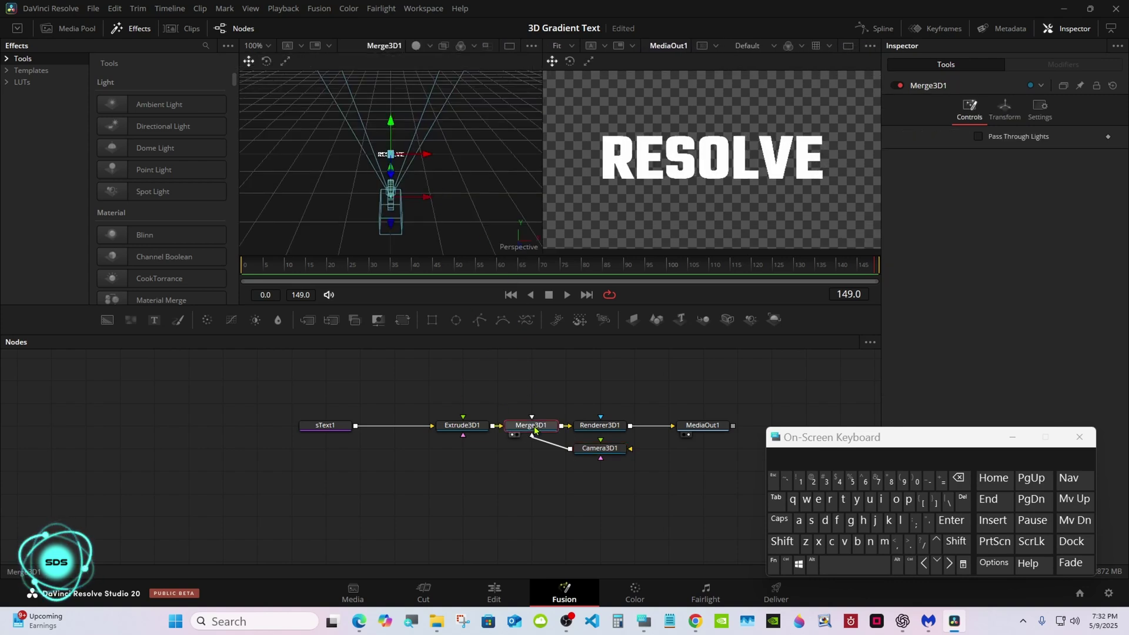
click(781, 541)
click(832, 566)
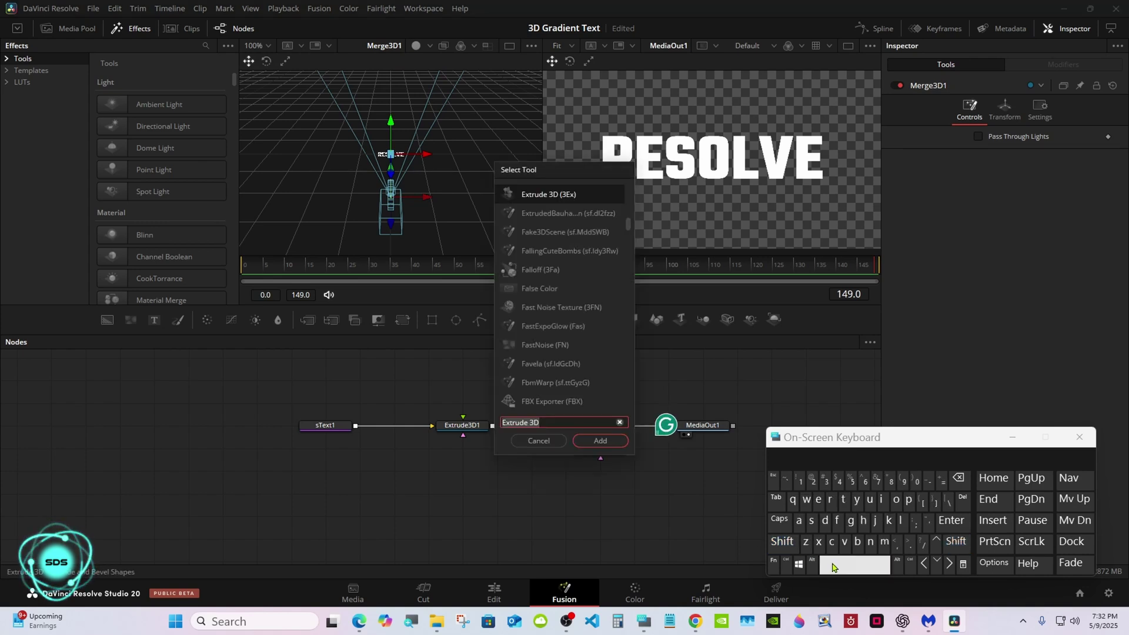
click(824, 520)
click(880, 499)
click(830, 500)
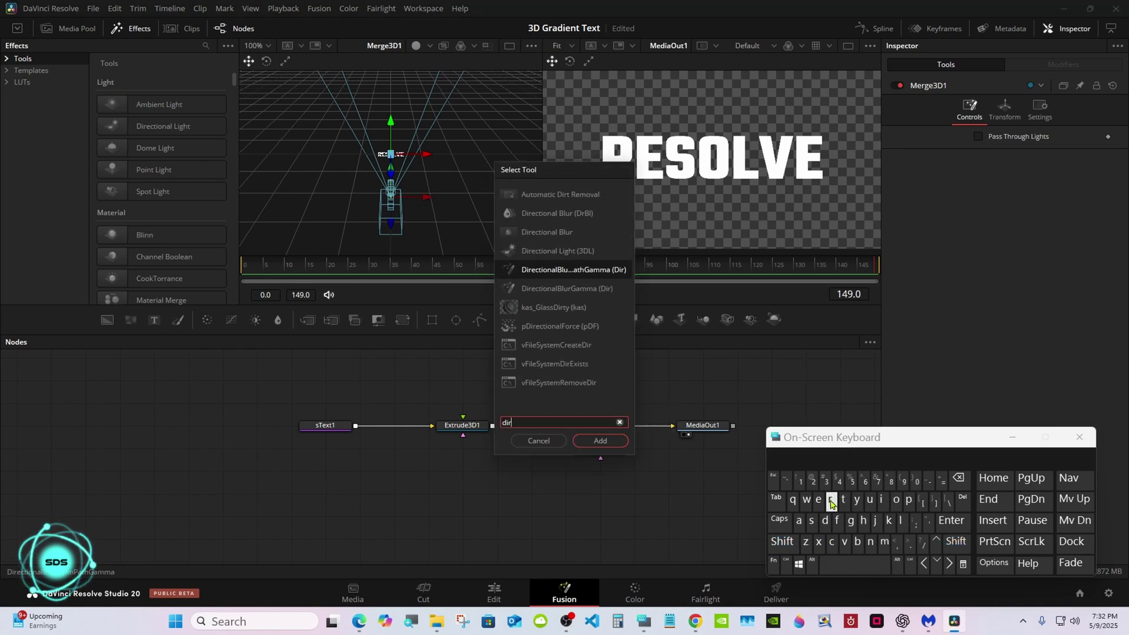
click(552, 253)
click(588, 438)
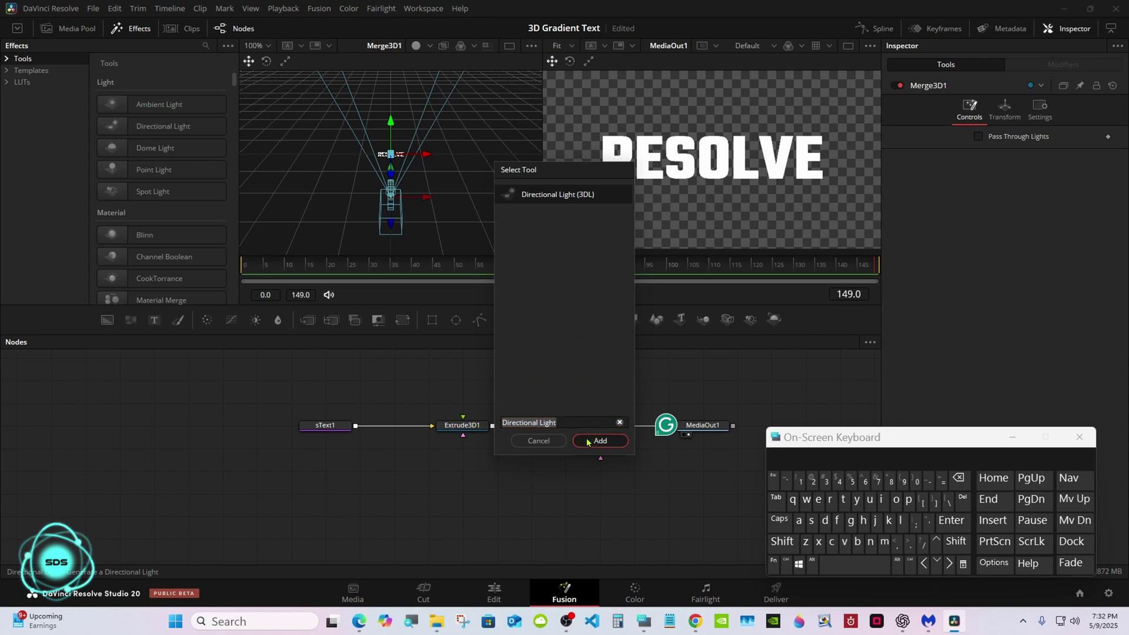
click(525, 445)
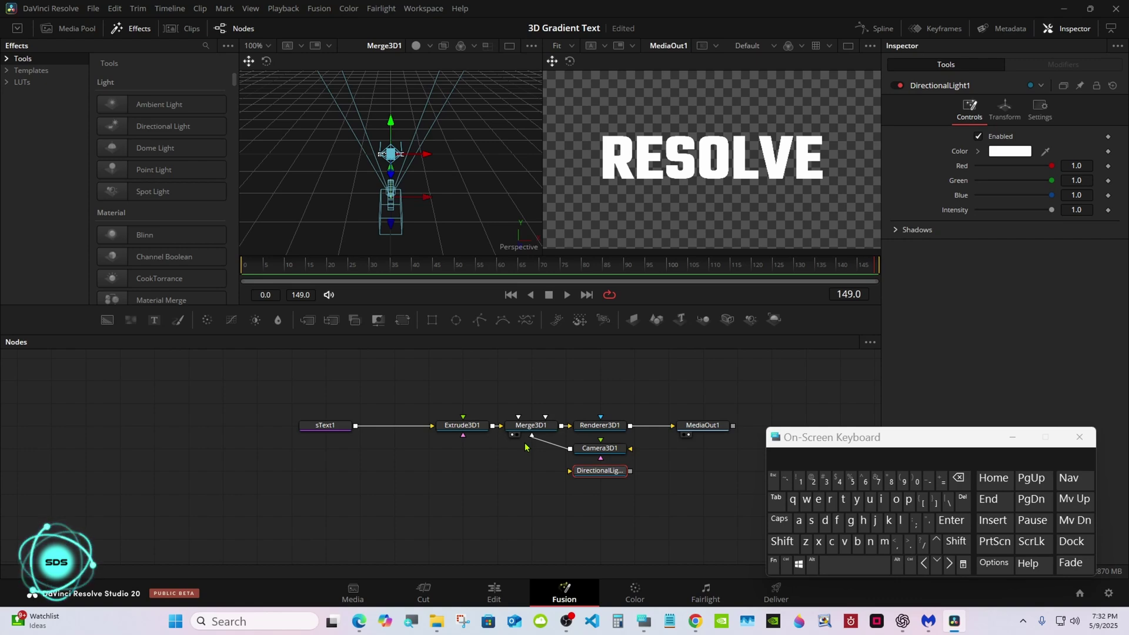
Switch Renderer3D1 to the Hardware Renderer and enable lighting and shadows
click(599, 425)
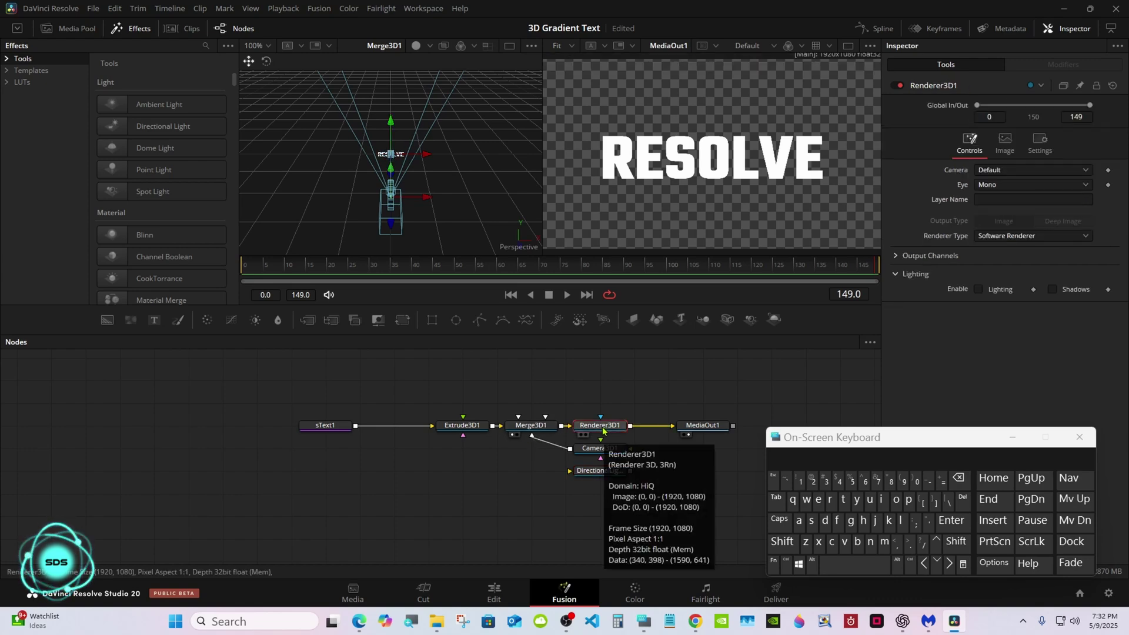
click(989, 253)
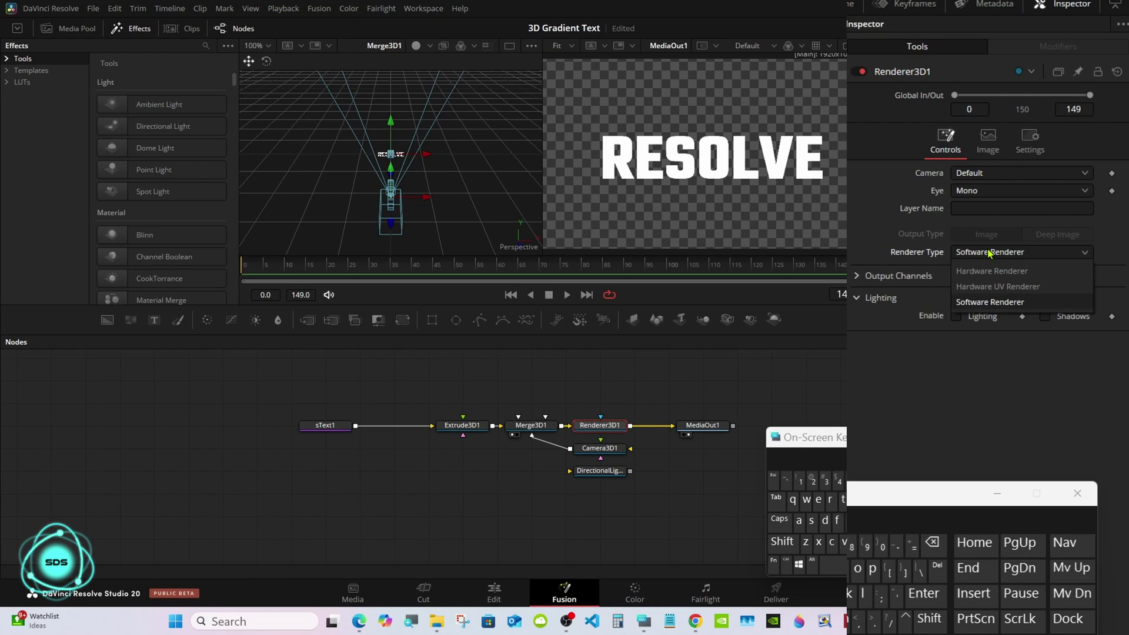
click(990, 270)
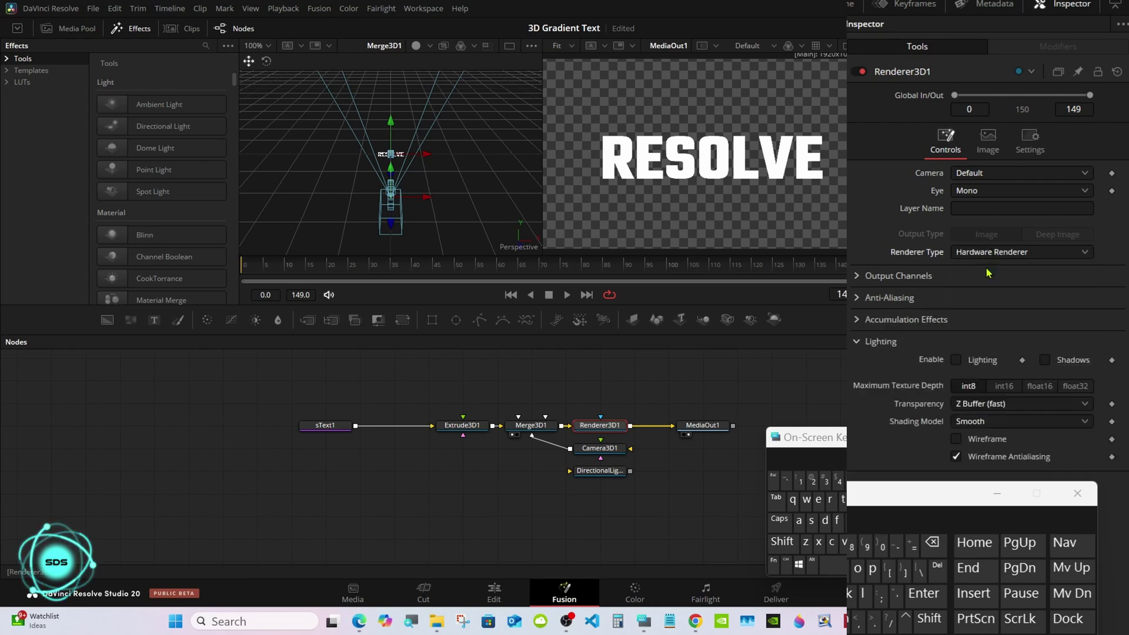
click(956, 361)
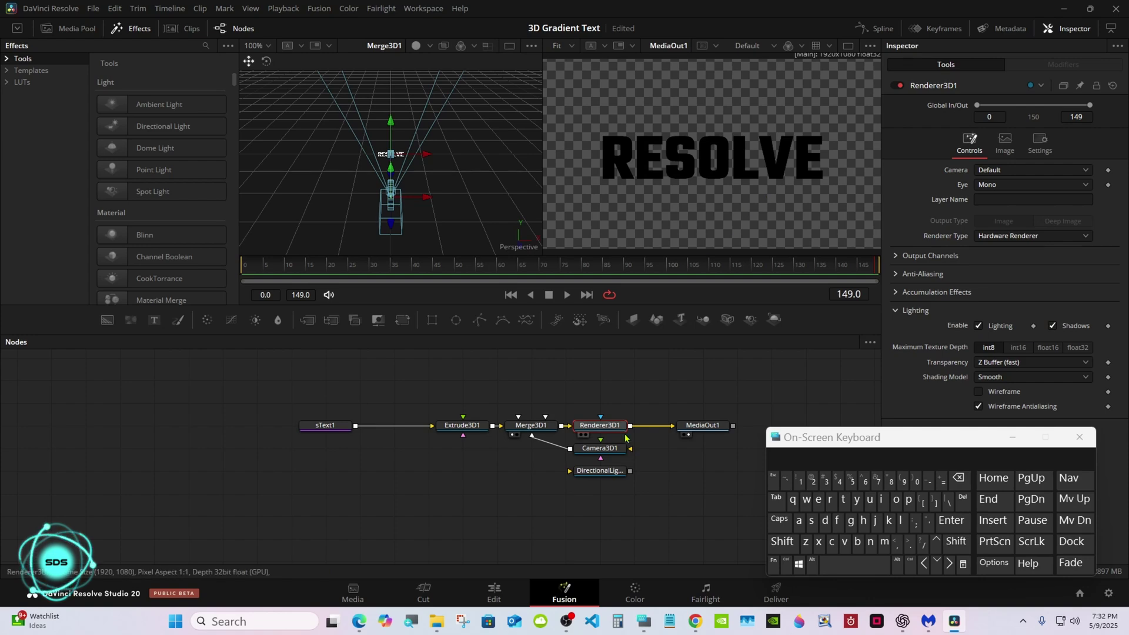
Connect the directional light to Merge3D1 and scale the Merge3D1 viewer to fit, with Extrude3D1 selected
drag(629, 470, 527, 428)
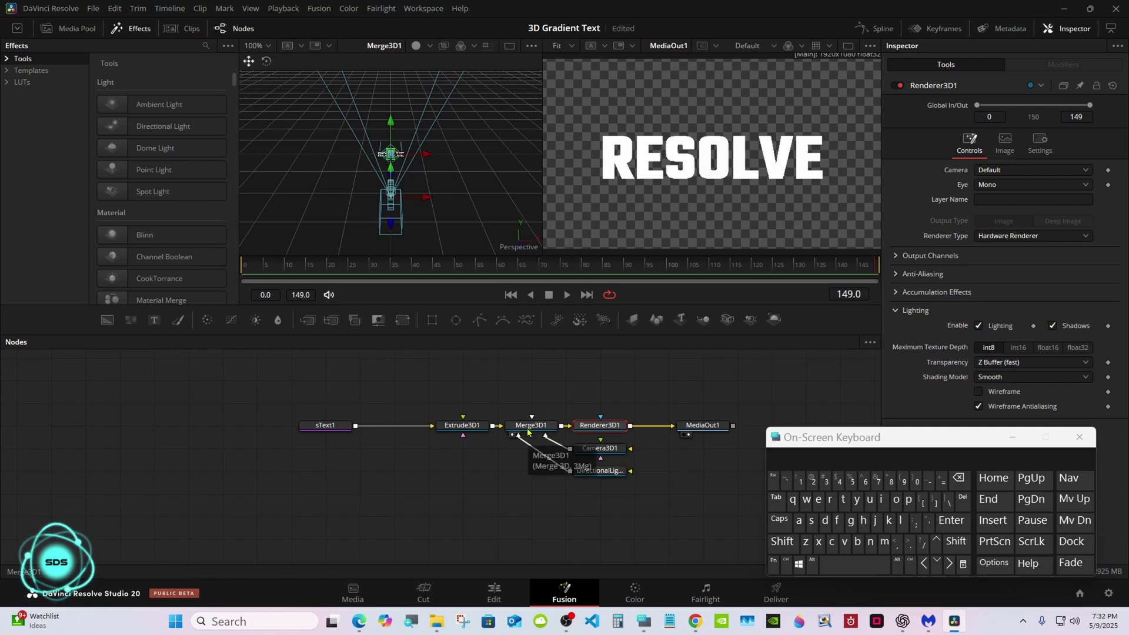
click(463, 425)
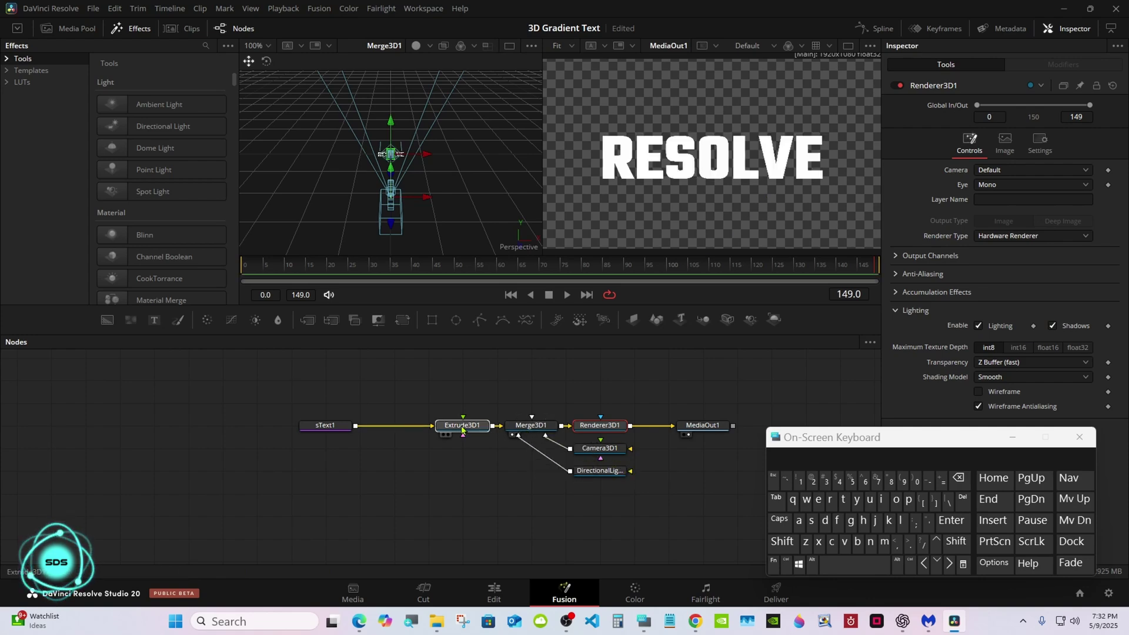
right_click(448, 183)
mouse_move(472, 184)
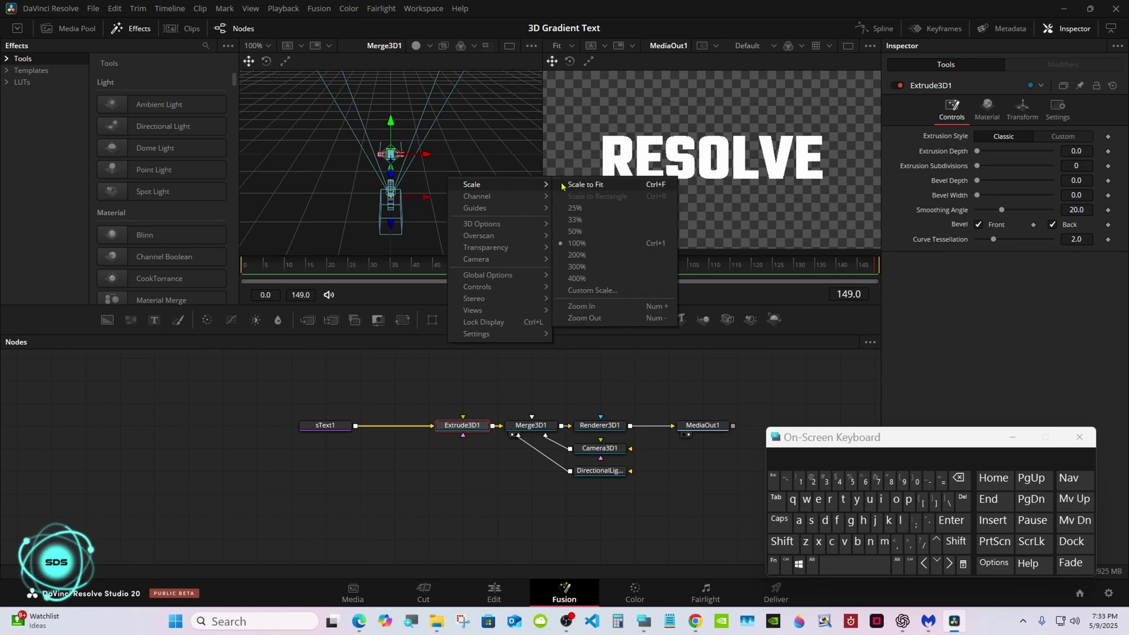
click(570, 184)
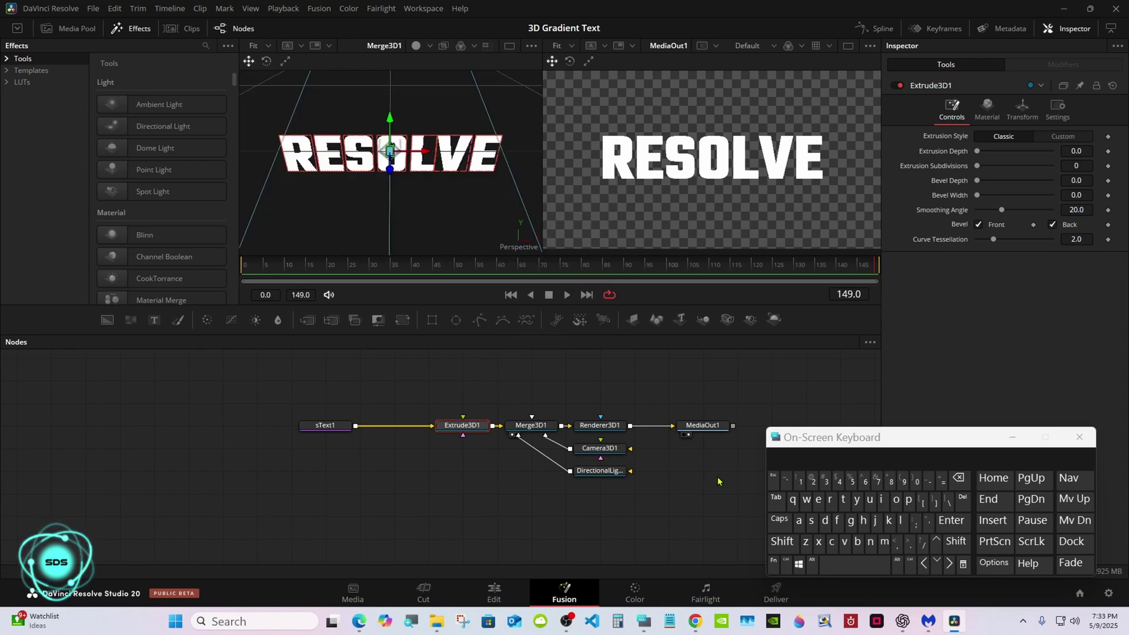
Set the extrusion depth of Extrude3D1 to 0.01
drag(835, 444, 668, 455)
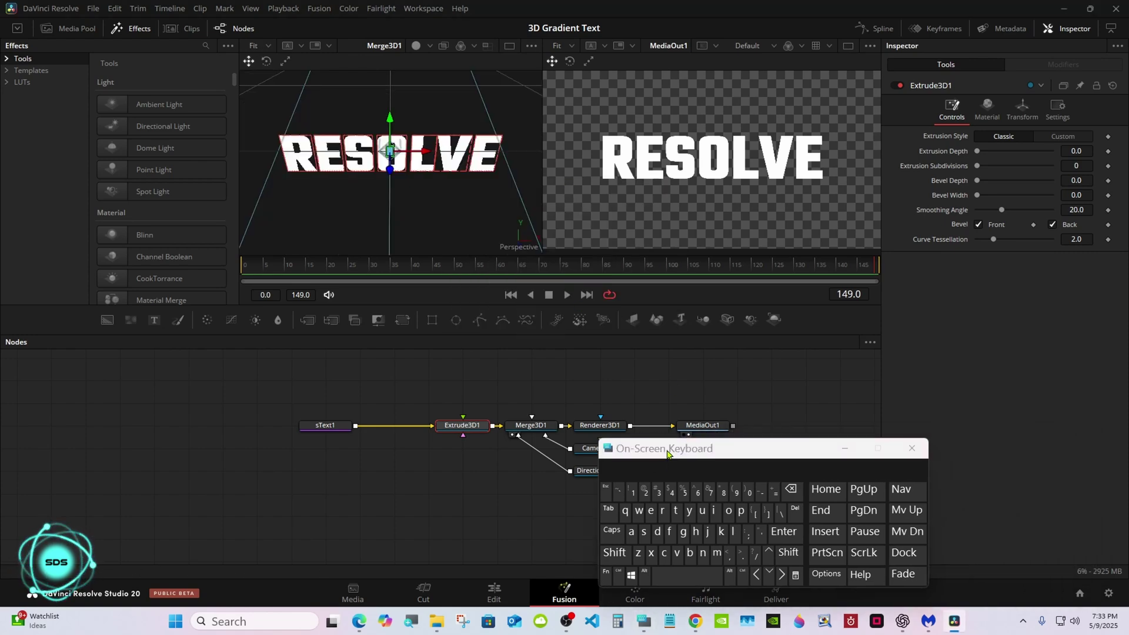
drag(977, 151, 981, 151)
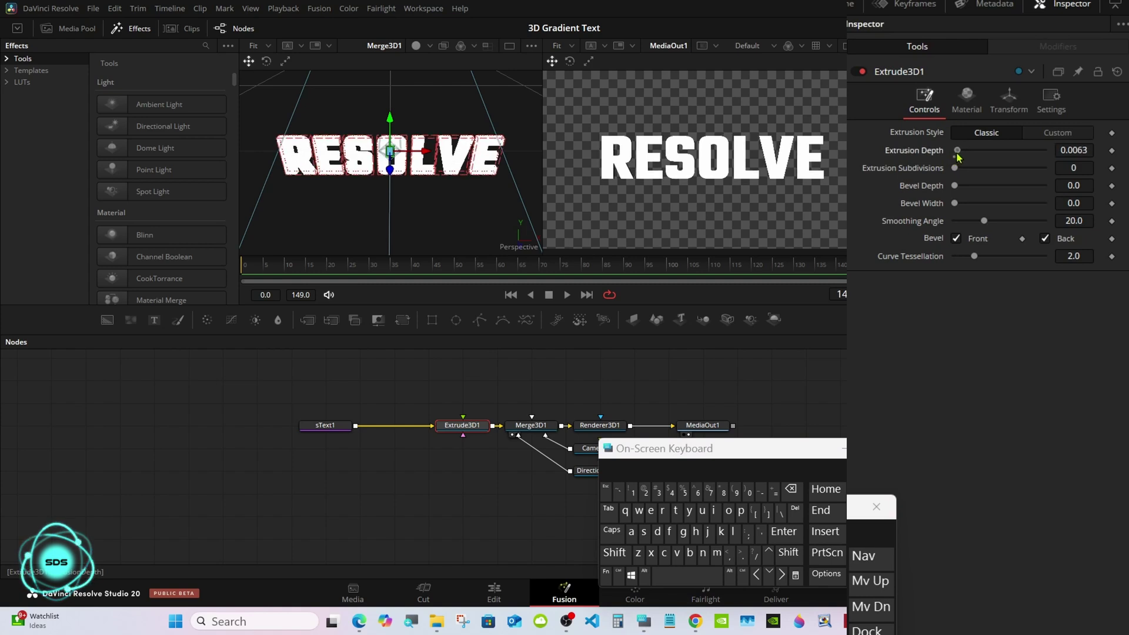
click(418, 47)
click(418, 47)
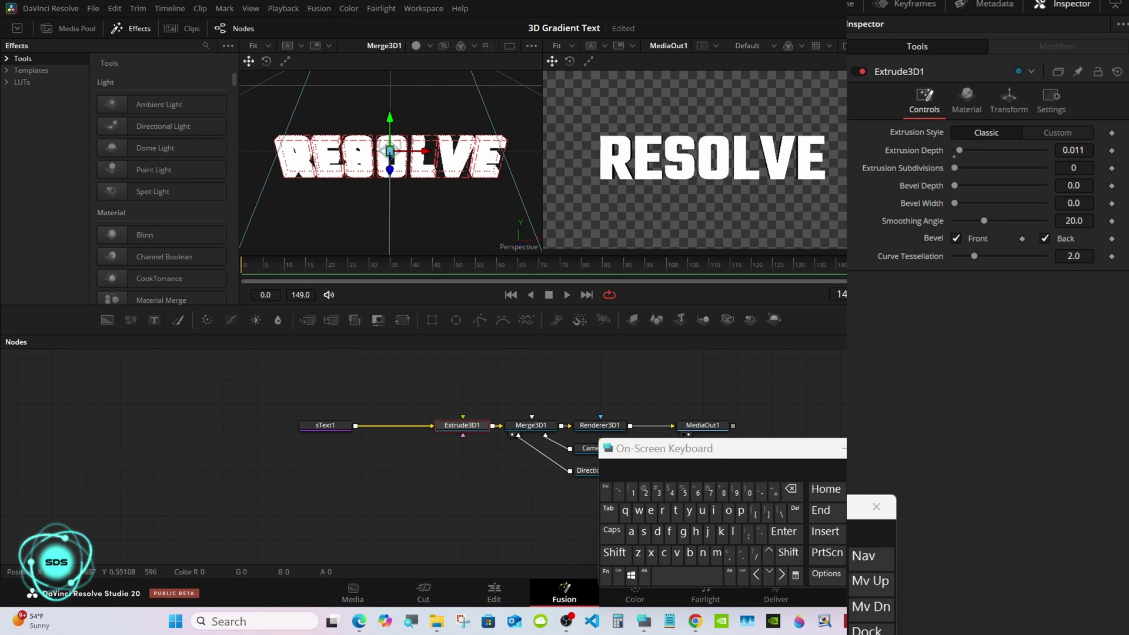
drag(959, 150, 960, 150)
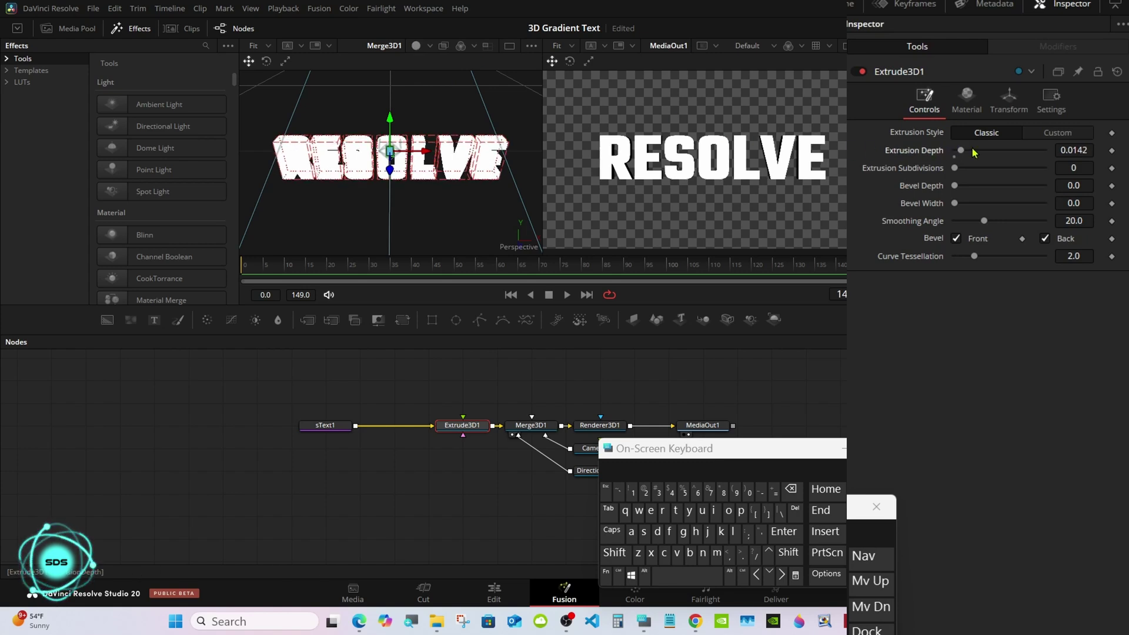
click(1082, 149)
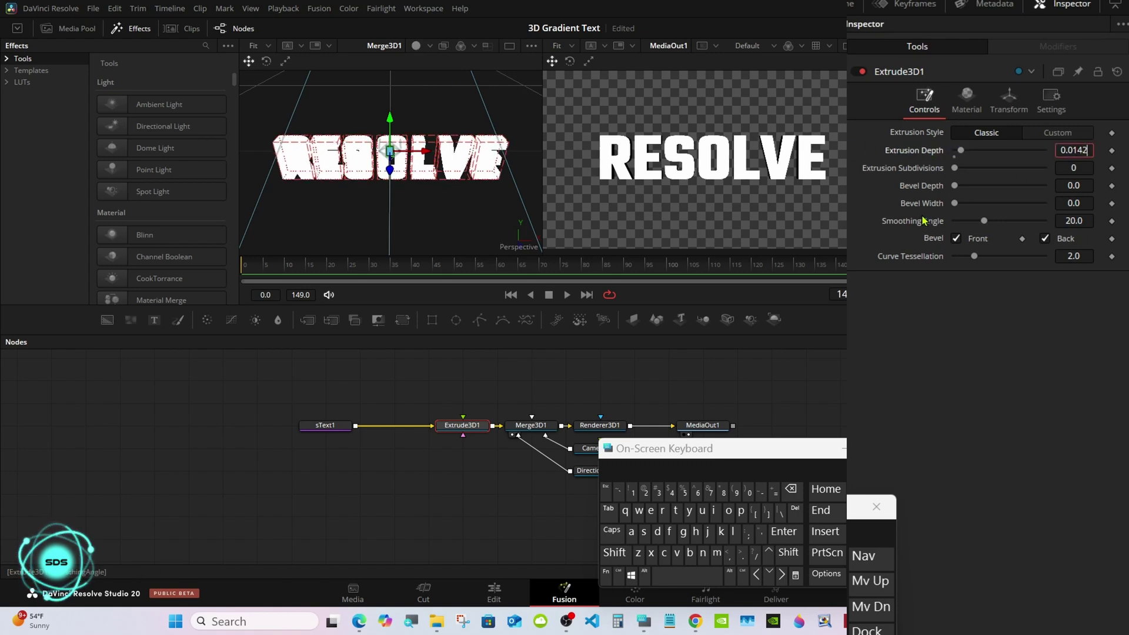
click(791, 490)
click(791, 490)
click(783, 531)
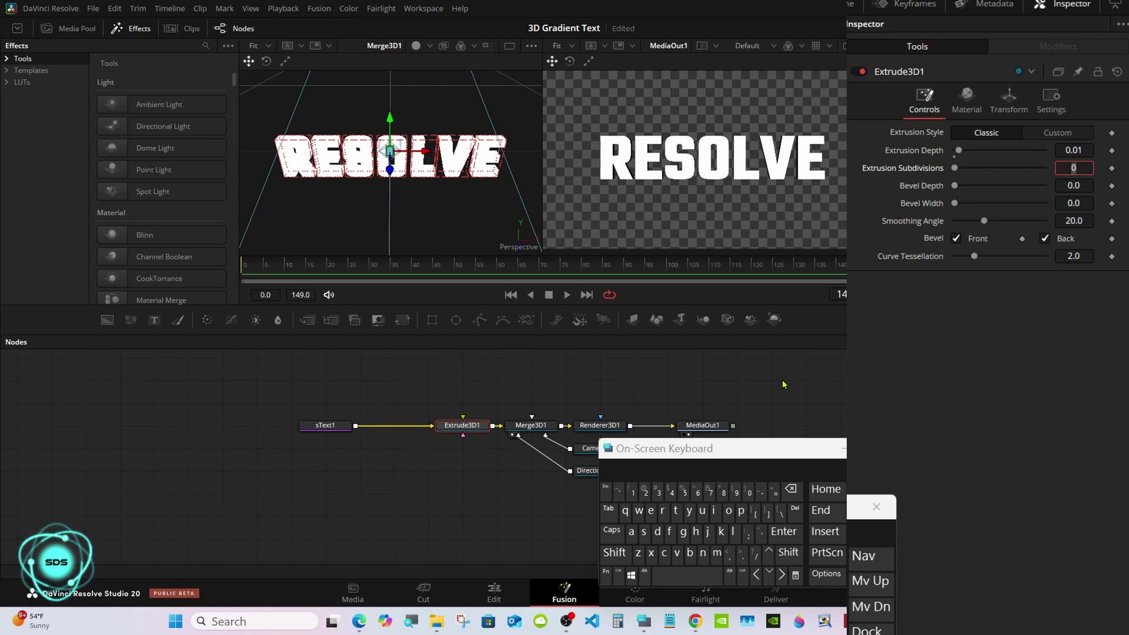
Raise Extrude3D1's extrusion subdivisions to 10 and its smoothing angle to 60
drag(954, 167, 1073, 167)
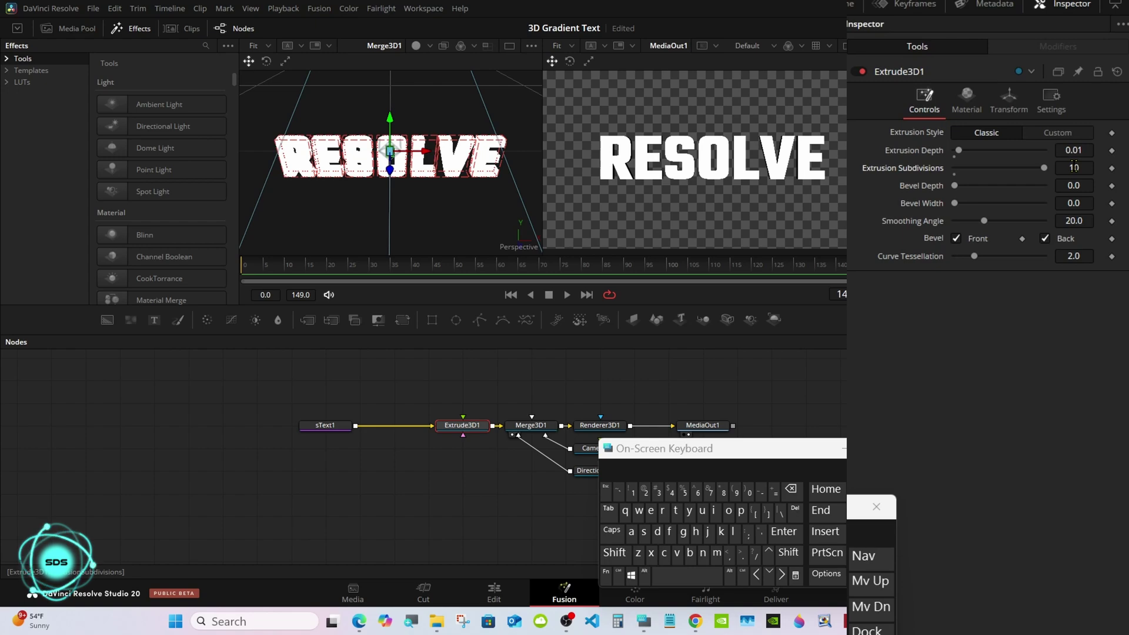
drag(984, 221, 1073, 221)
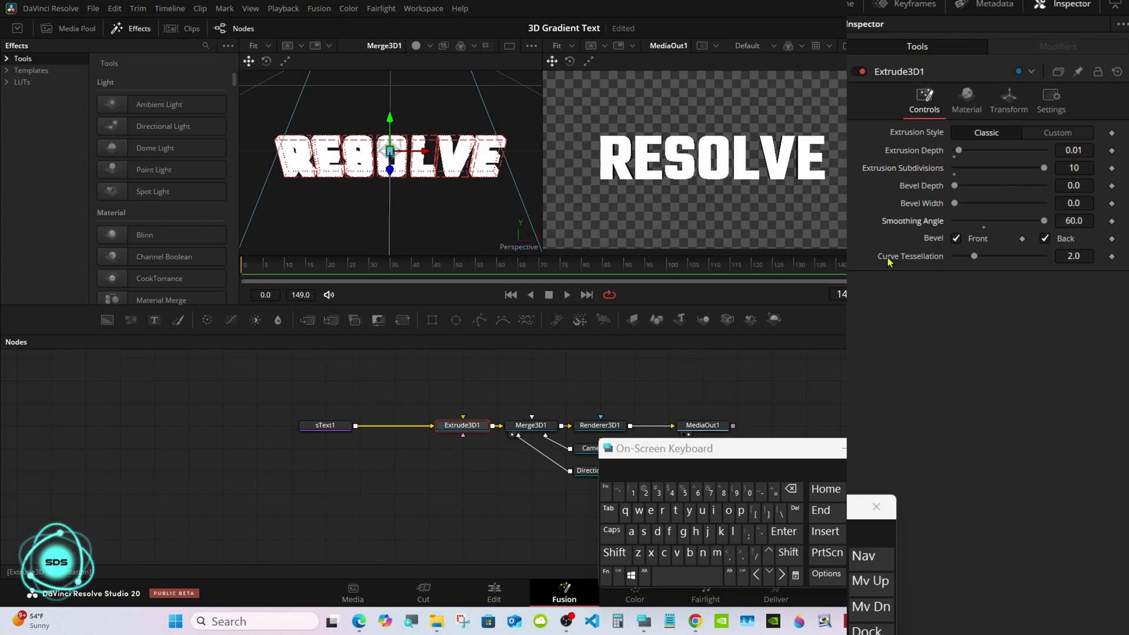
click(614, 555)
drag(411, 245, 562, 188)
drag(621, 453, 774, 405)
click(769, 504)
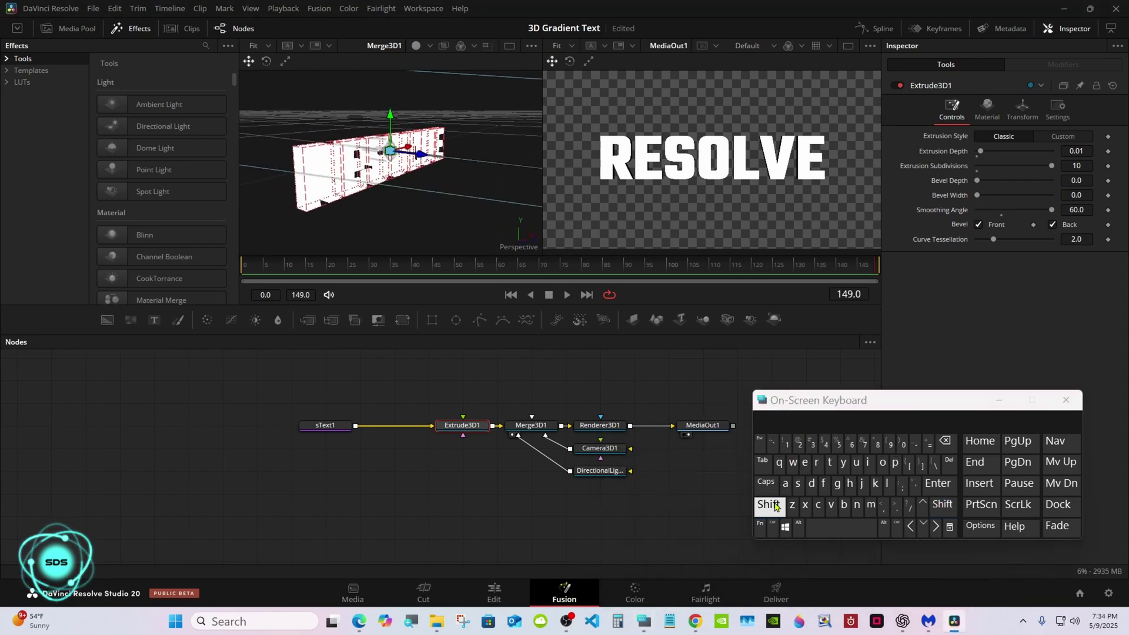
Copy the sText1 and Extrude3D1 nodes together and paste them as instances beneath the originals
drag(257, 388, 469, 450)
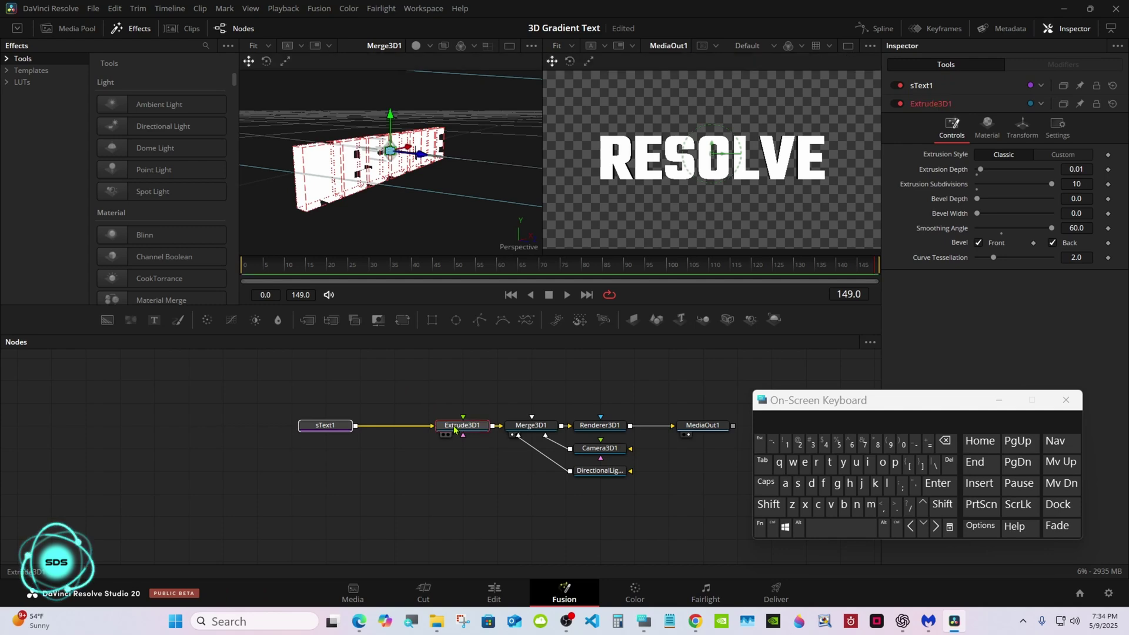
right_click(454, 428)
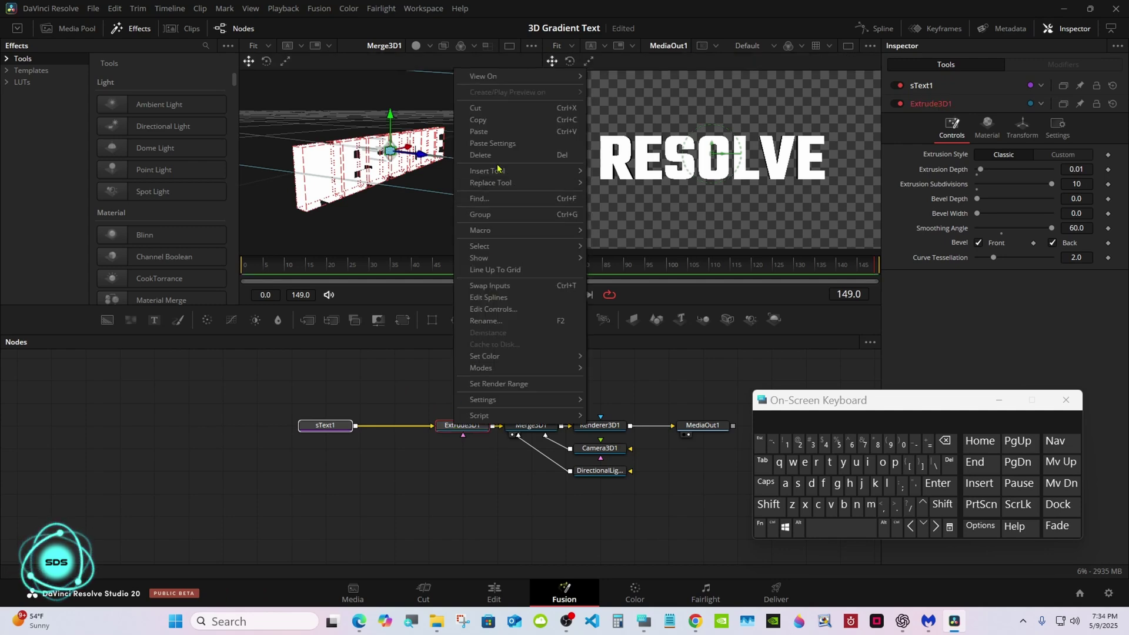
click(496, 122)
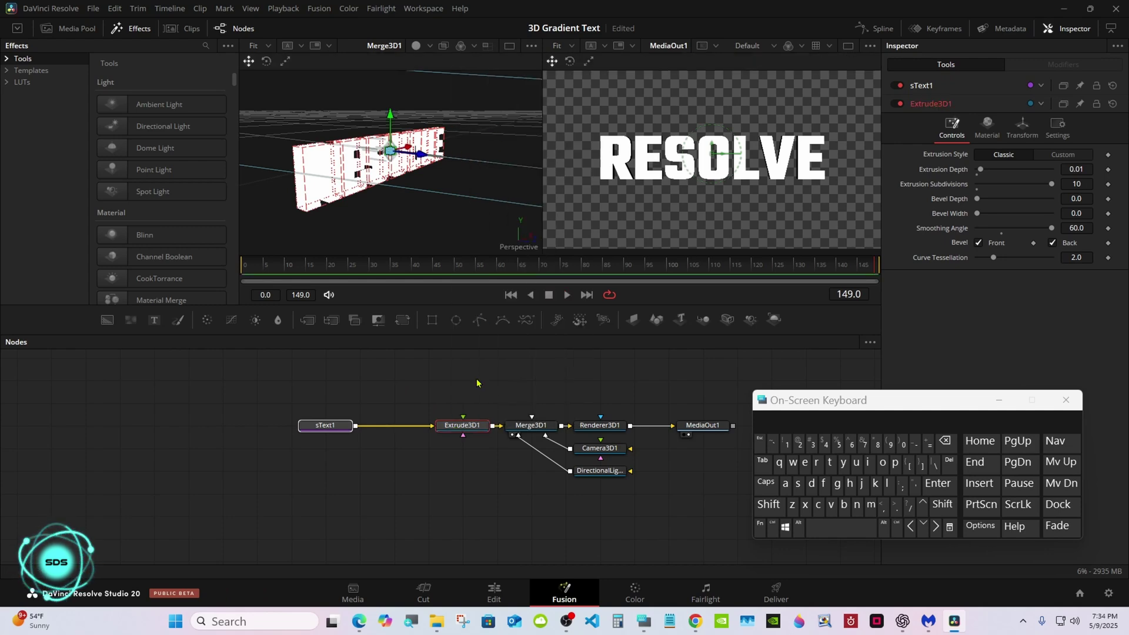
click(468, 494)
right_click(468, 493)
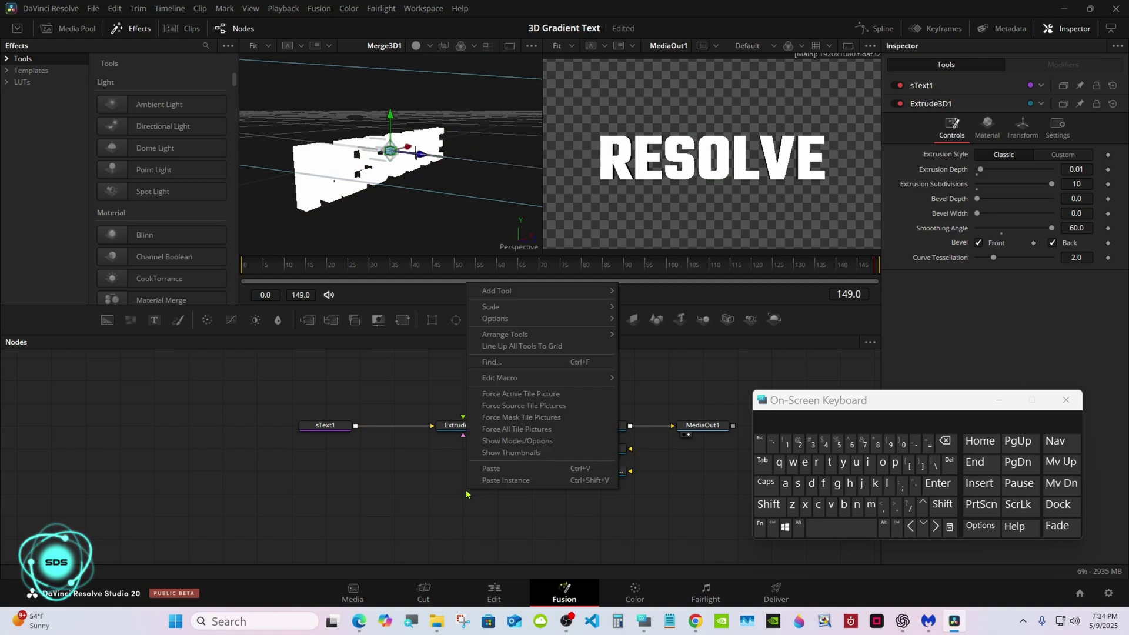
click(505, 480)
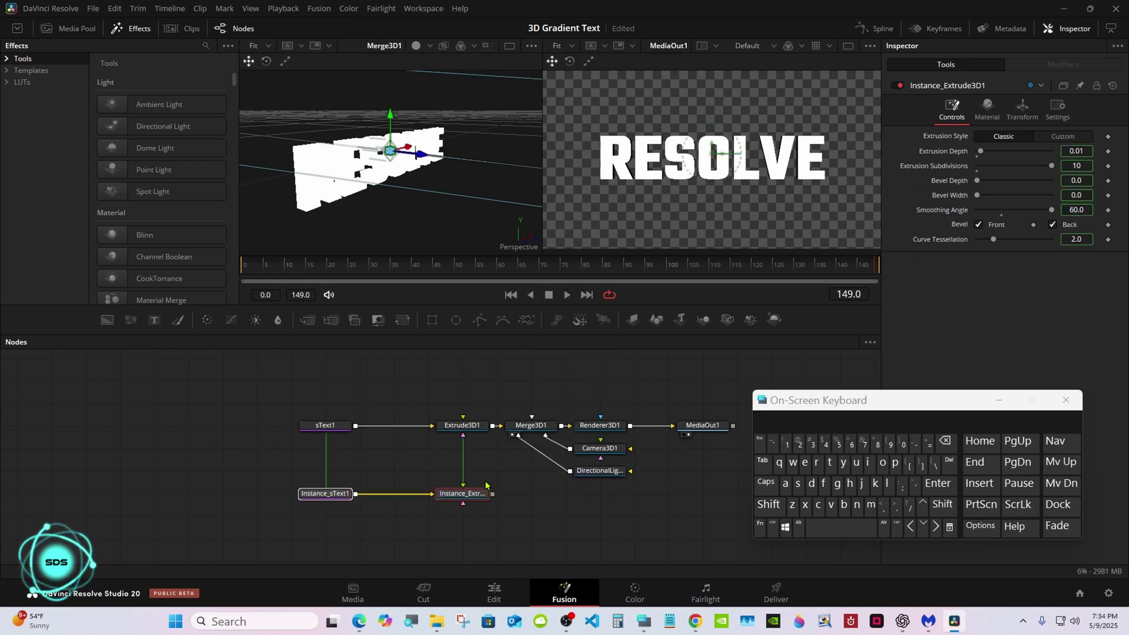
Make room before Merge3D1 and combine the instanced extrusion with Extrude3D1's output in a new Merge 3D node
drag(517, 391, 730, 478)
drag(585, 448, 722, 448)
drag(492, 494, 557, 430)
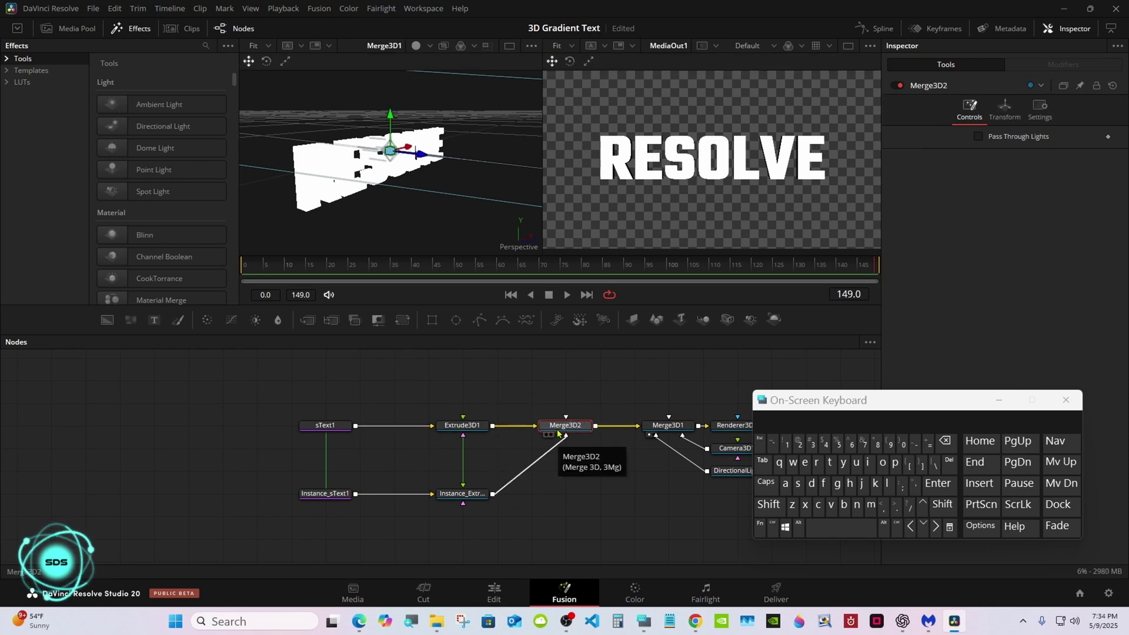
Deinstance the Z translation of Instance_Extrude3D1
click(462, 494)
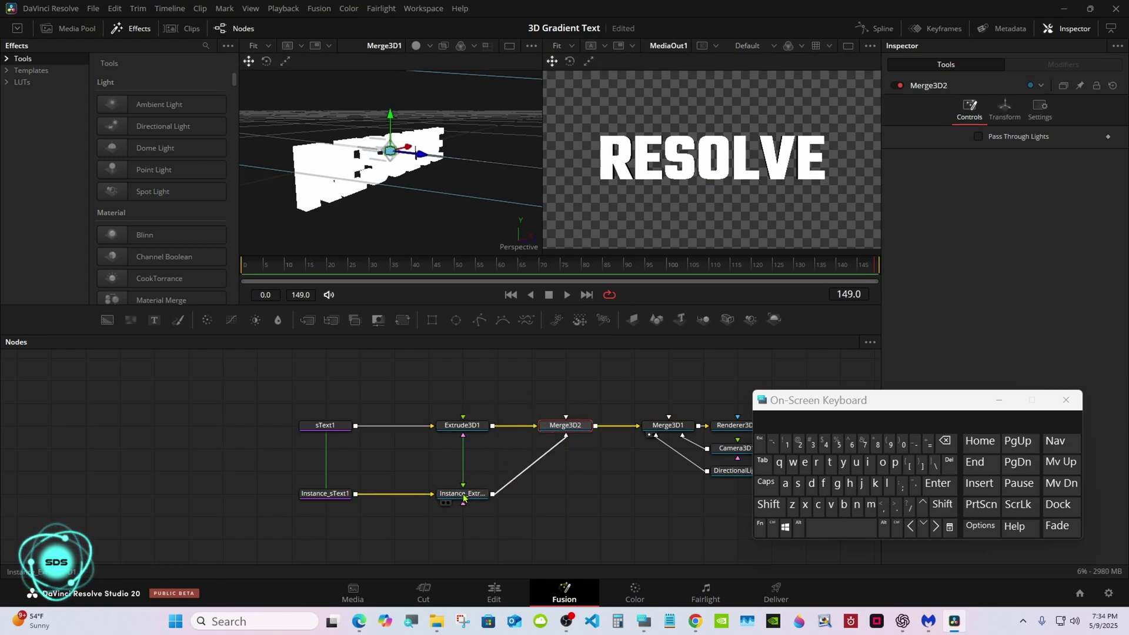
drag(853, 404, 659, 456)
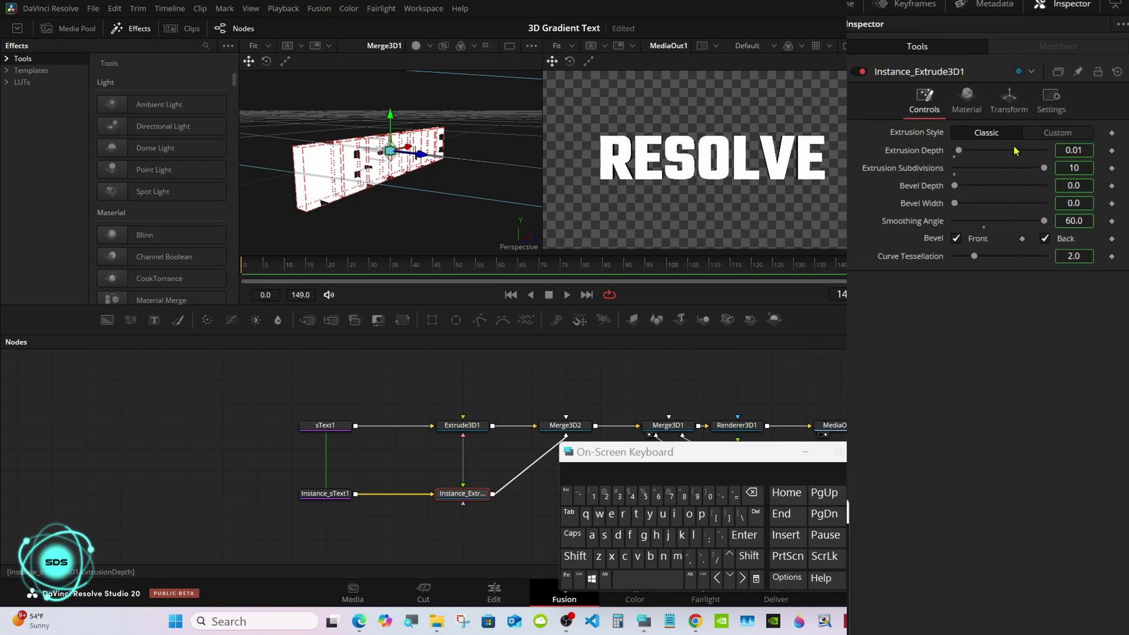
click(1010, 111)
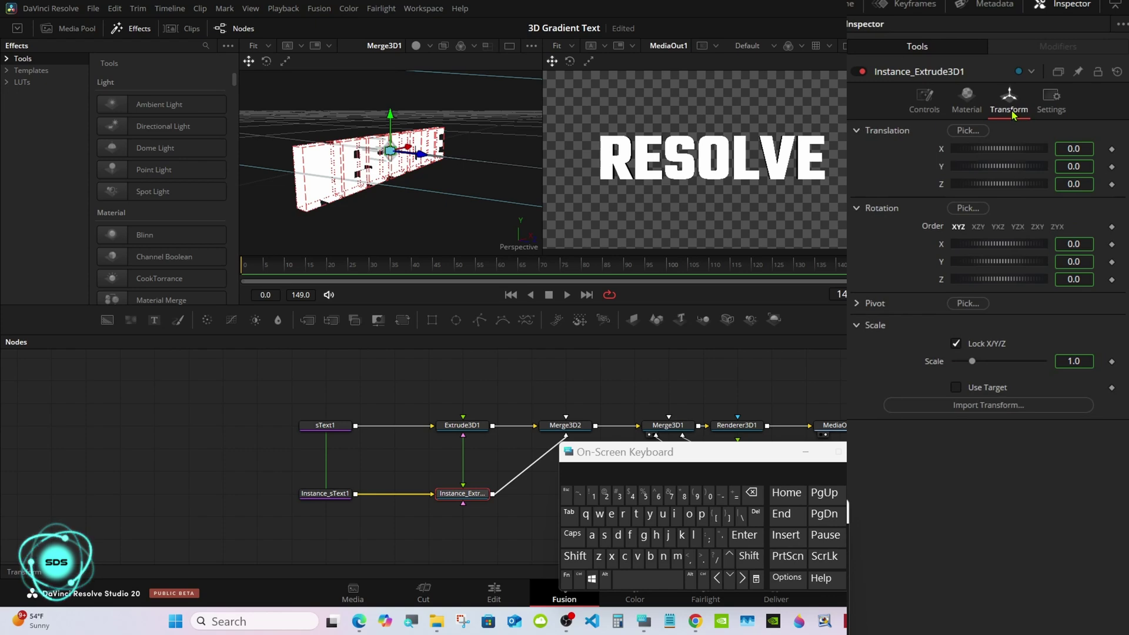
right_click(940, 189)
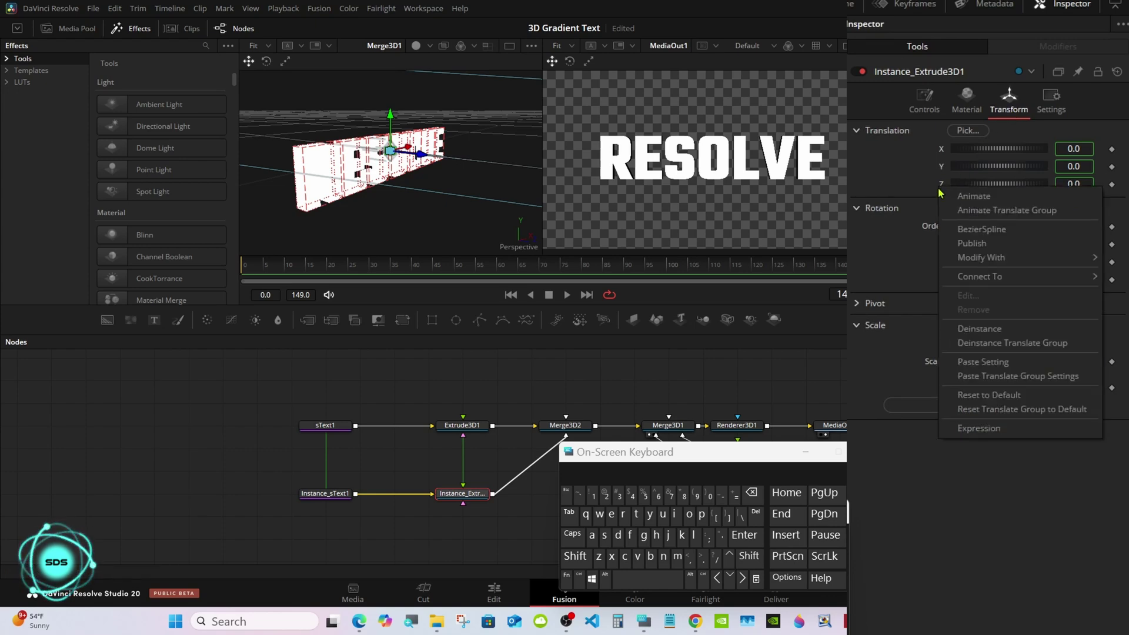
click(974, 329)
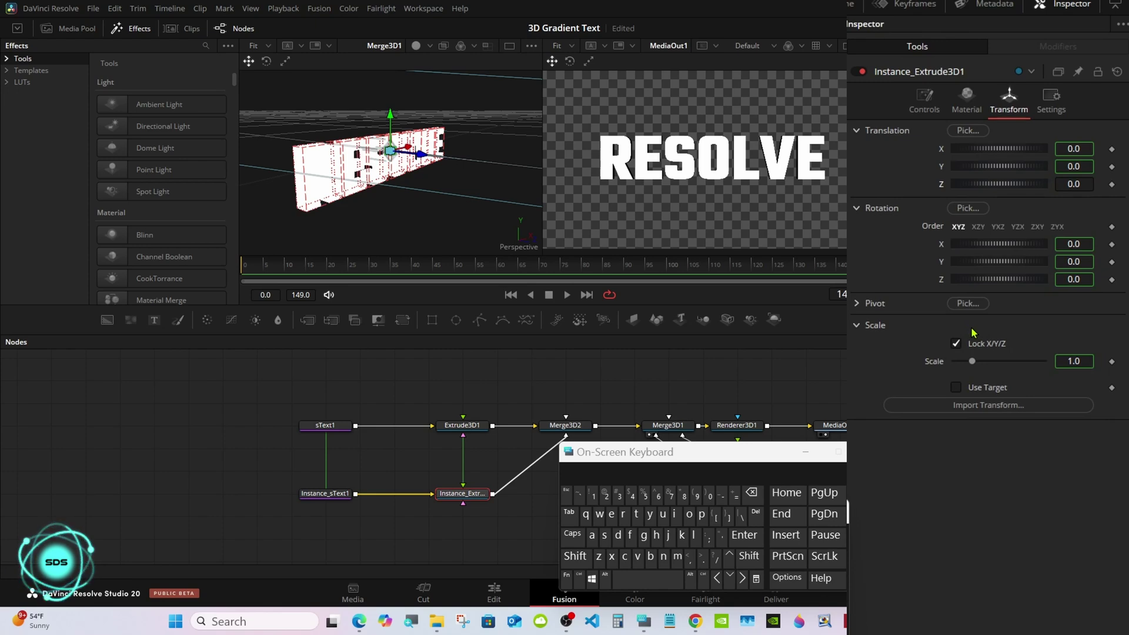
Change the shading appearance of sText1 to Text Outline
click(332, 426)
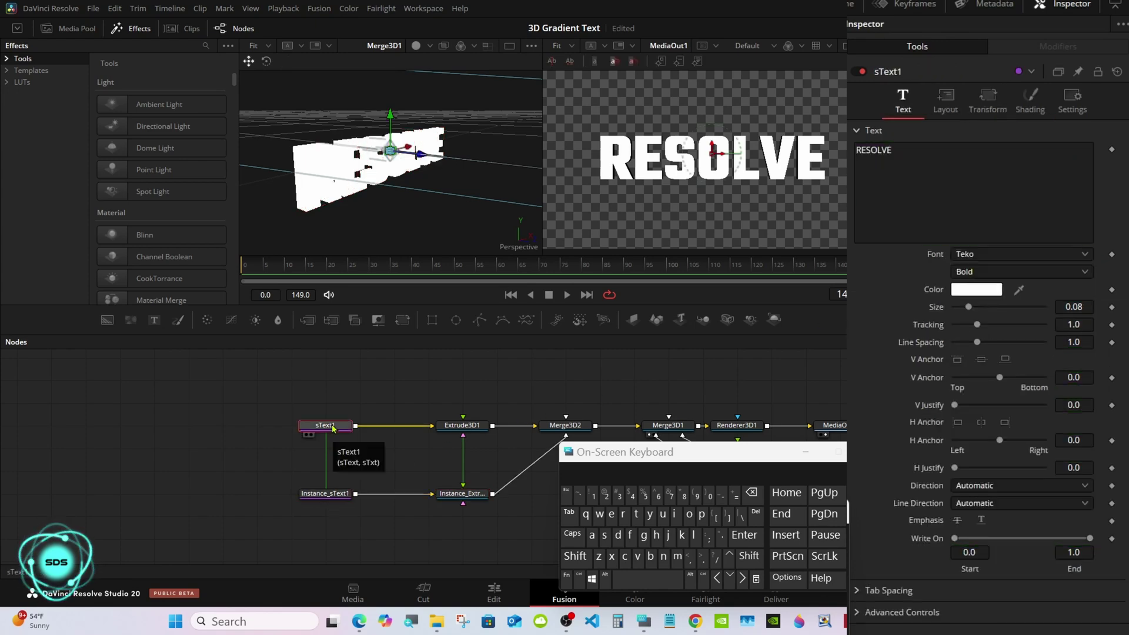
click(1030, 113)
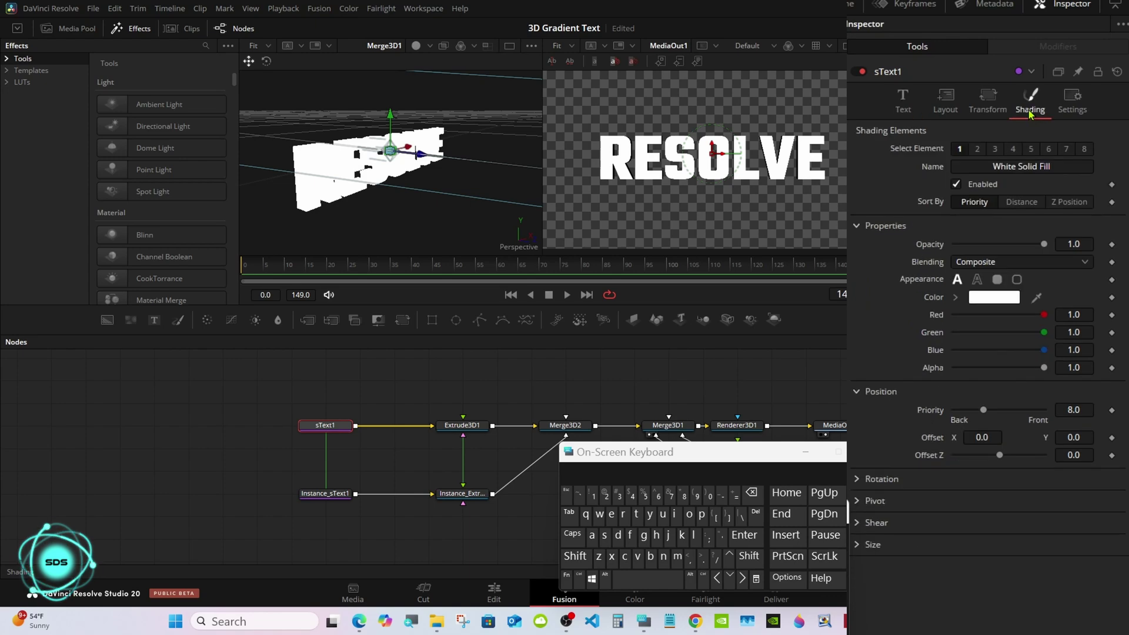
click(976, 279)
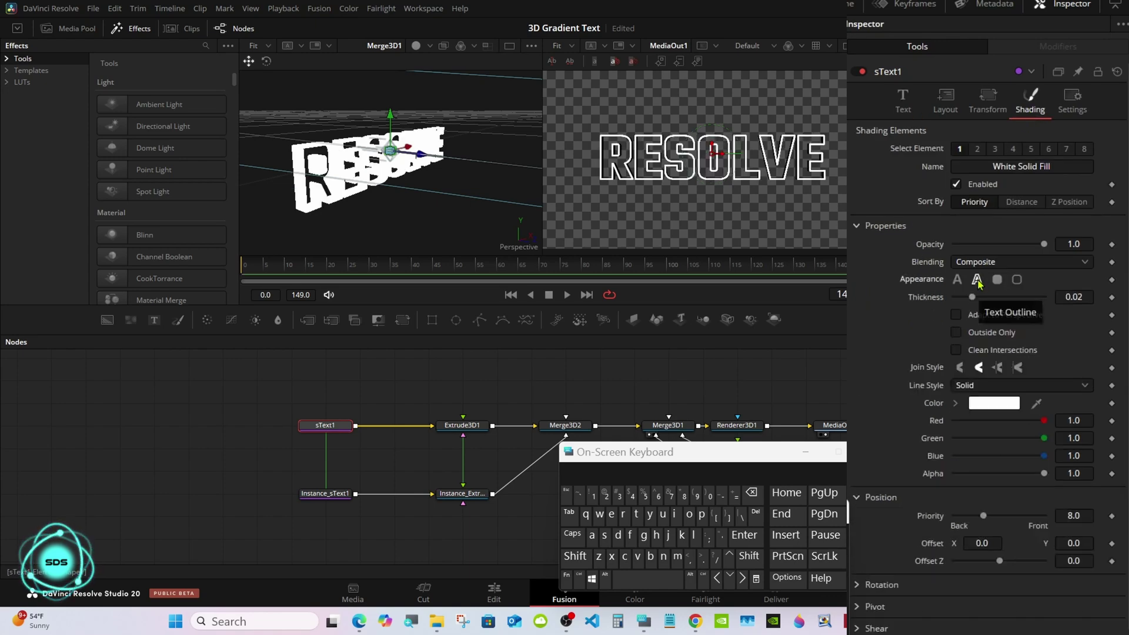
Deinstance the shading appearance of Instance_sText1 and set it to the solid text fill
click(328, 494)
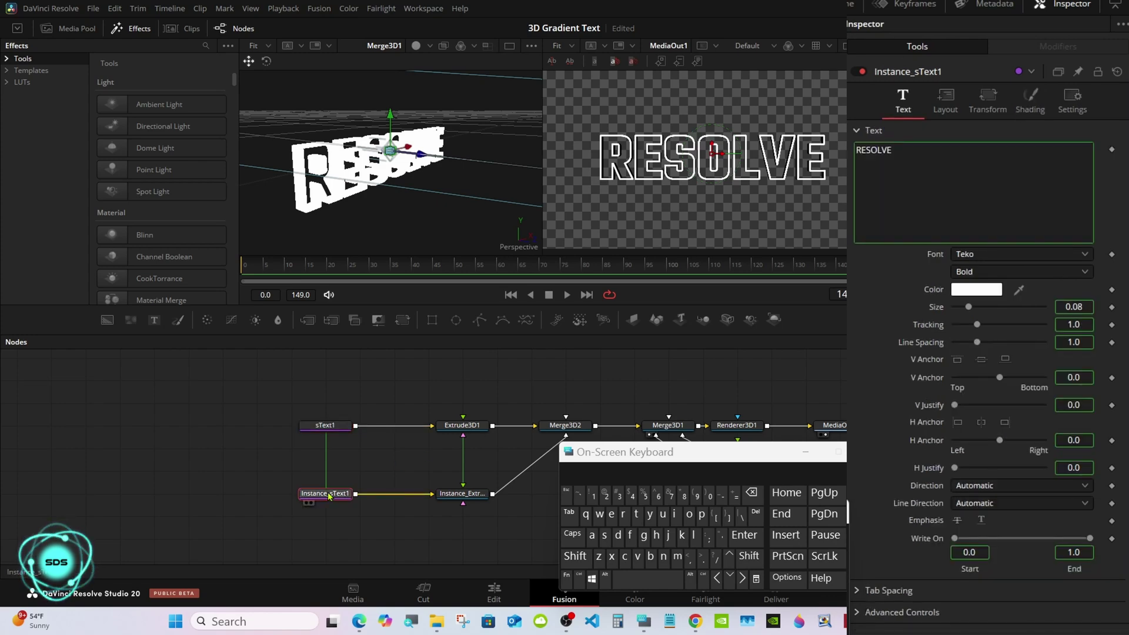
click(1040, 114)
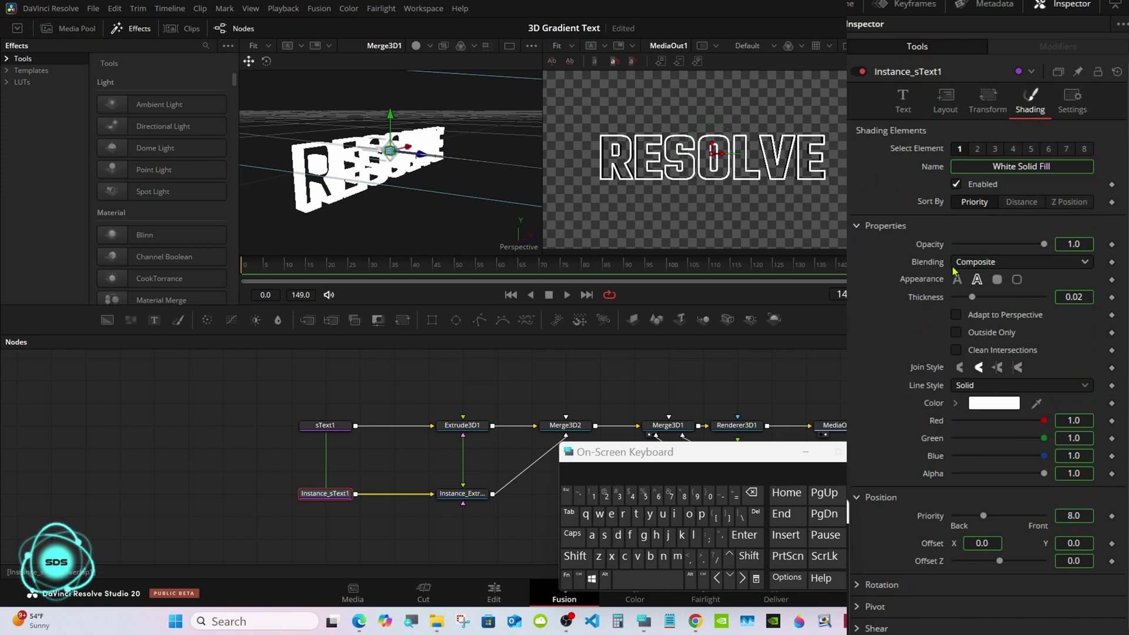
right_click(931, 284)
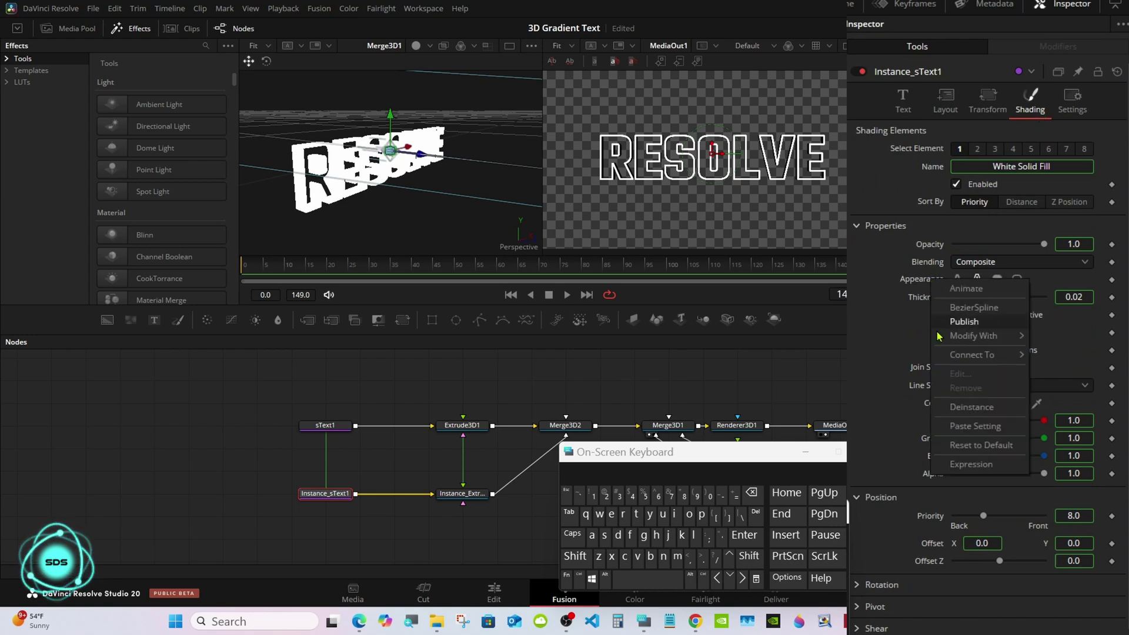
click(962, 408)
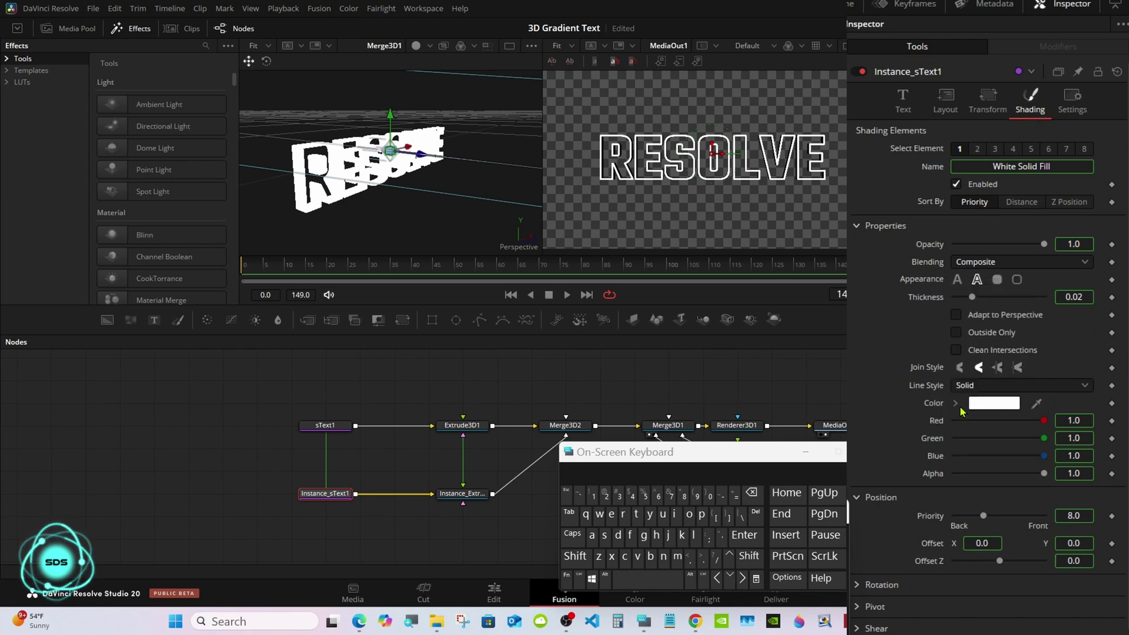
click(958, 281)
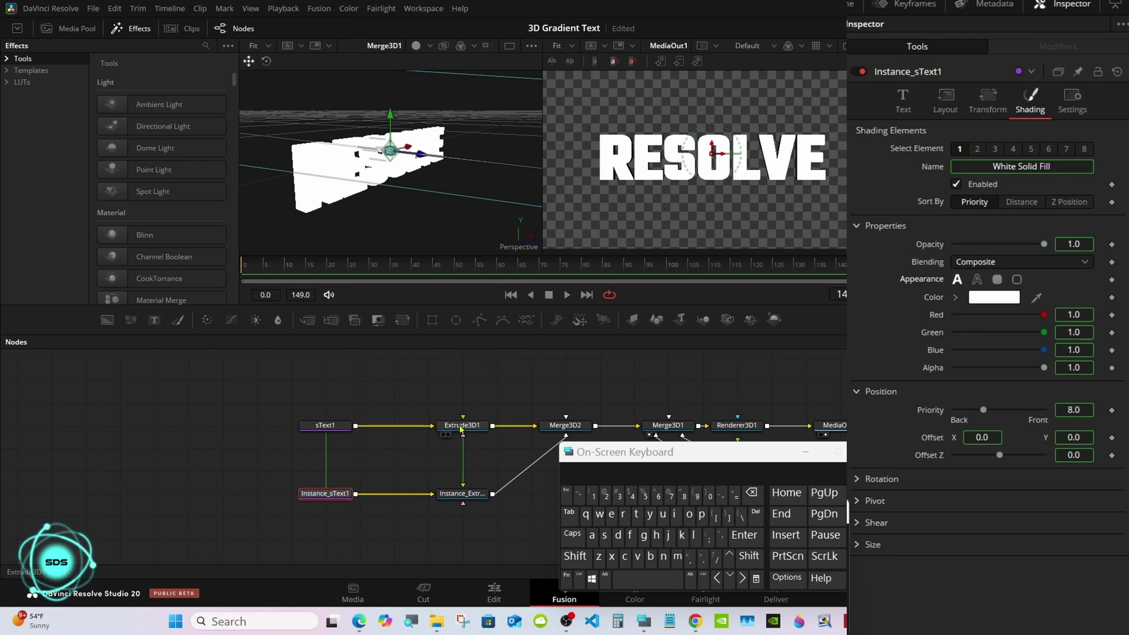
Try shifting Instance_Extrude3D1 forward, with Z translations of 0.01 and 0.015
click(457, 495)
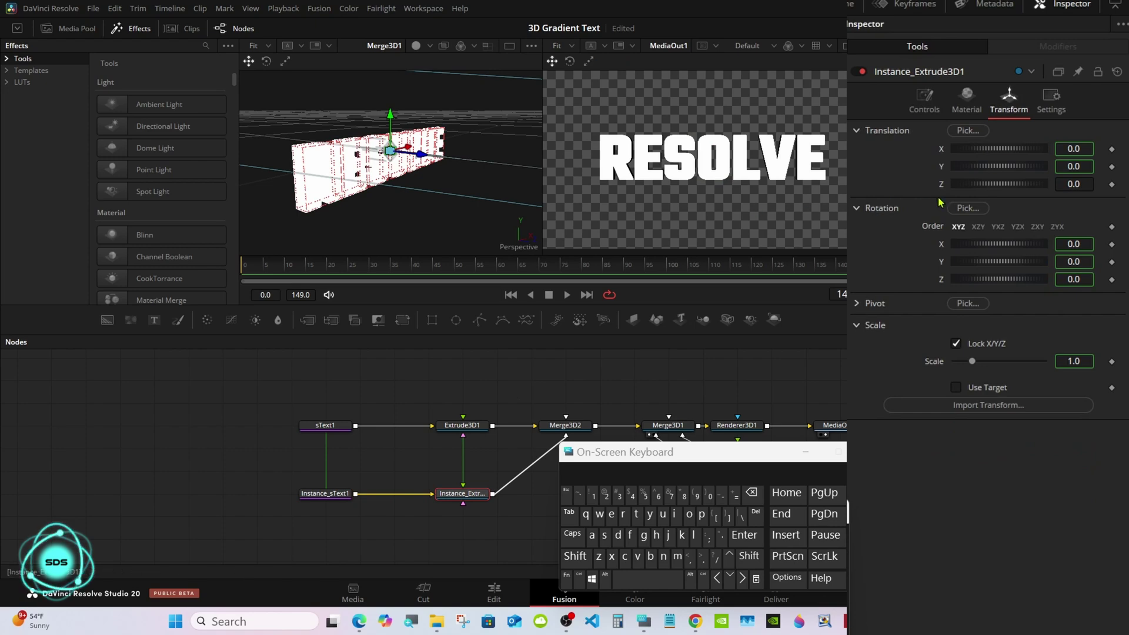
click(1073, 184)
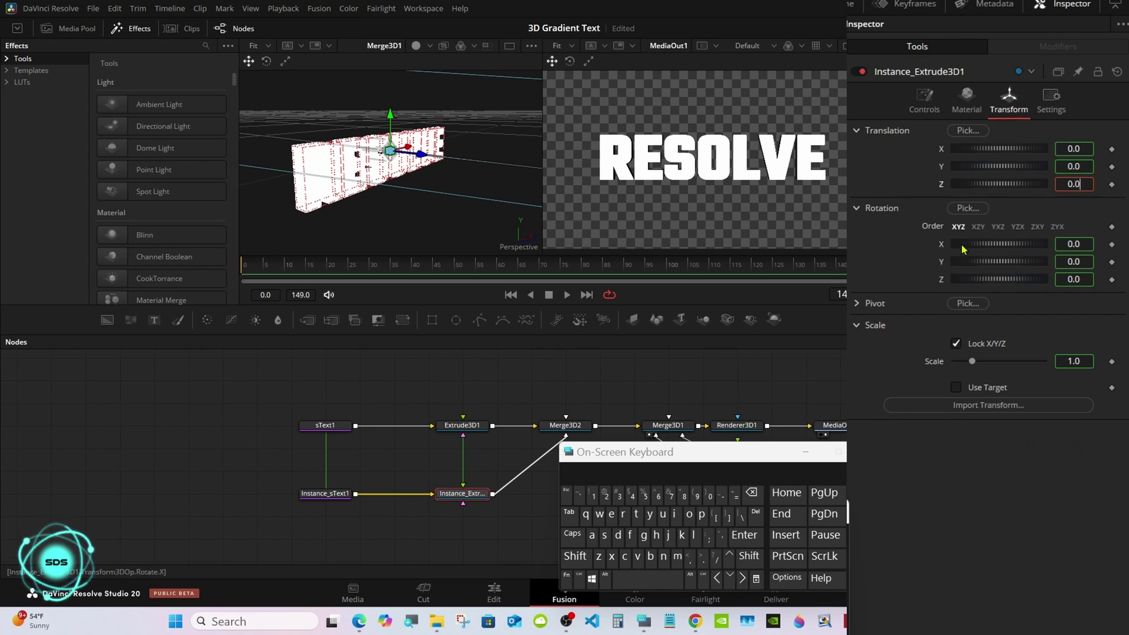
click(595, 496)
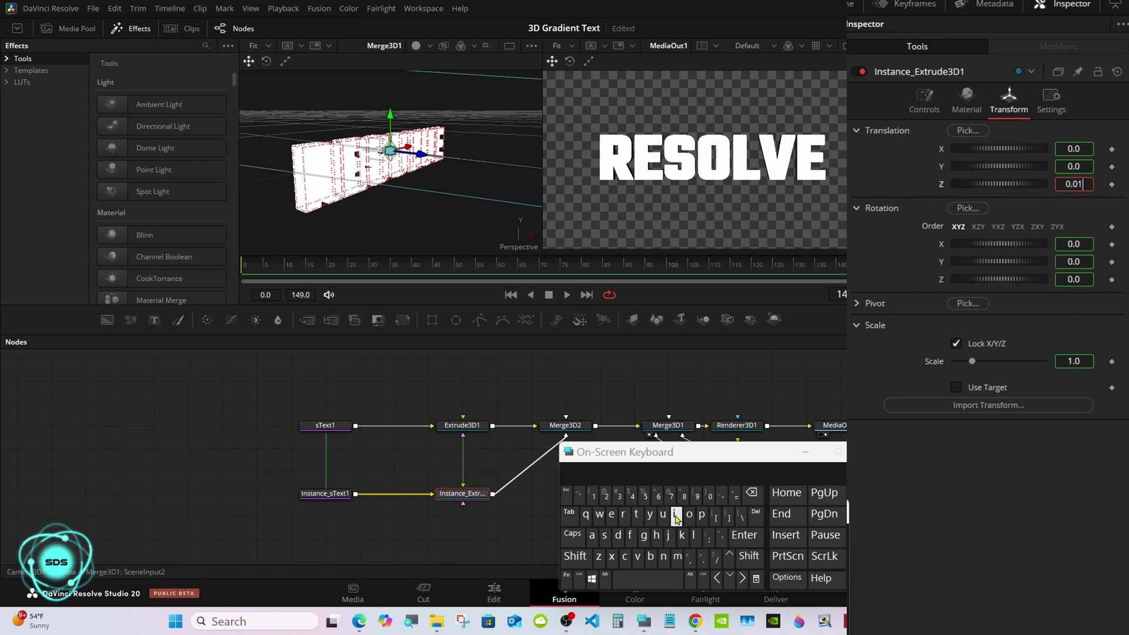
click(739, 536)
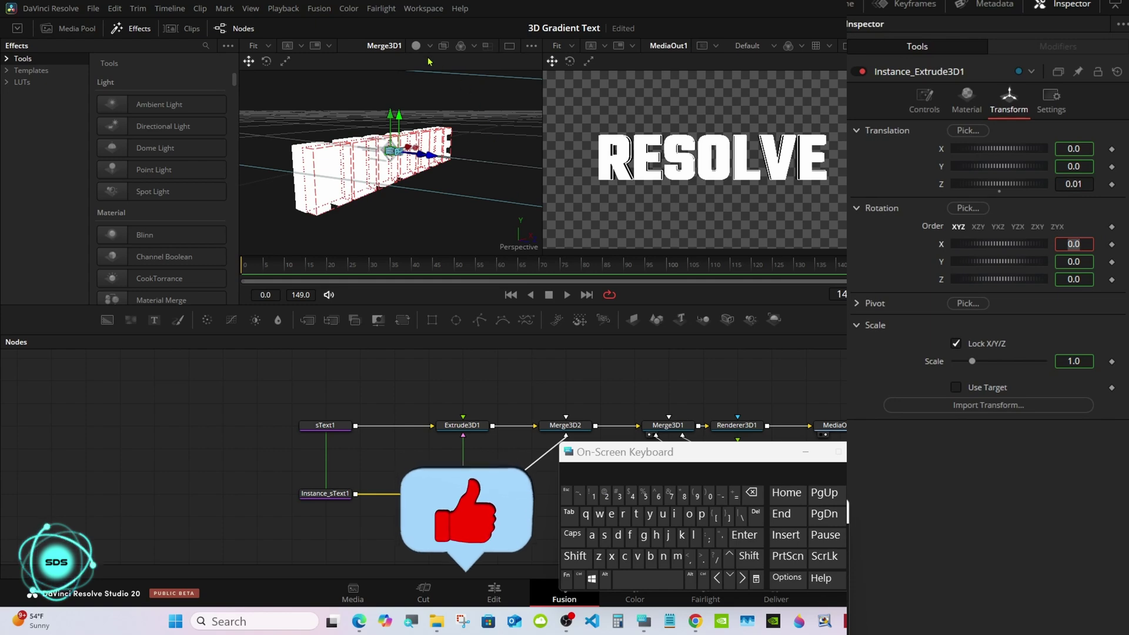
click(1073, 184)
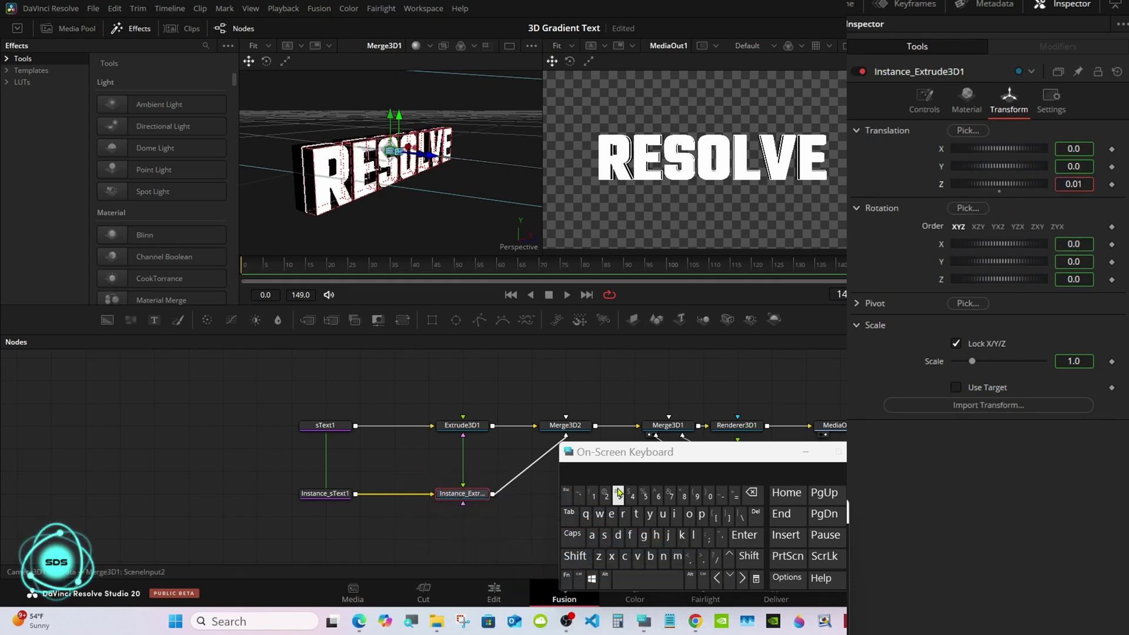
click(645, 495)
click(737, 535)
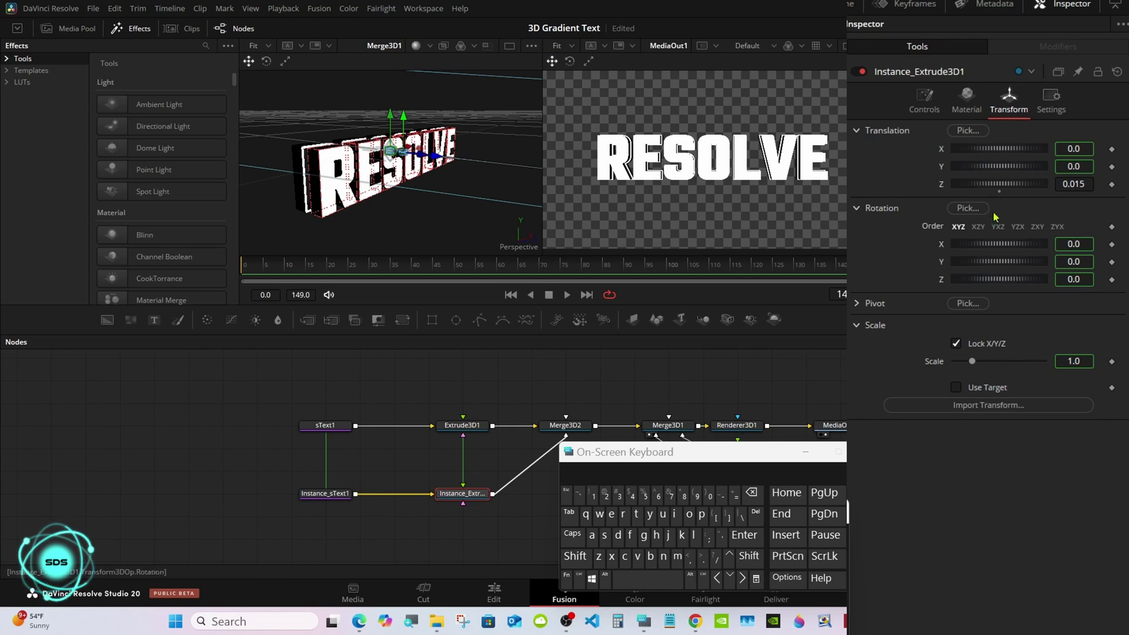
Set the Z translation of Instance_Extrude3D1 to -0.005 so the solid fill sits slightly behind the outline
drag(1016, 188, 1015, 188)
click(1072, 183)
click(703, 578)
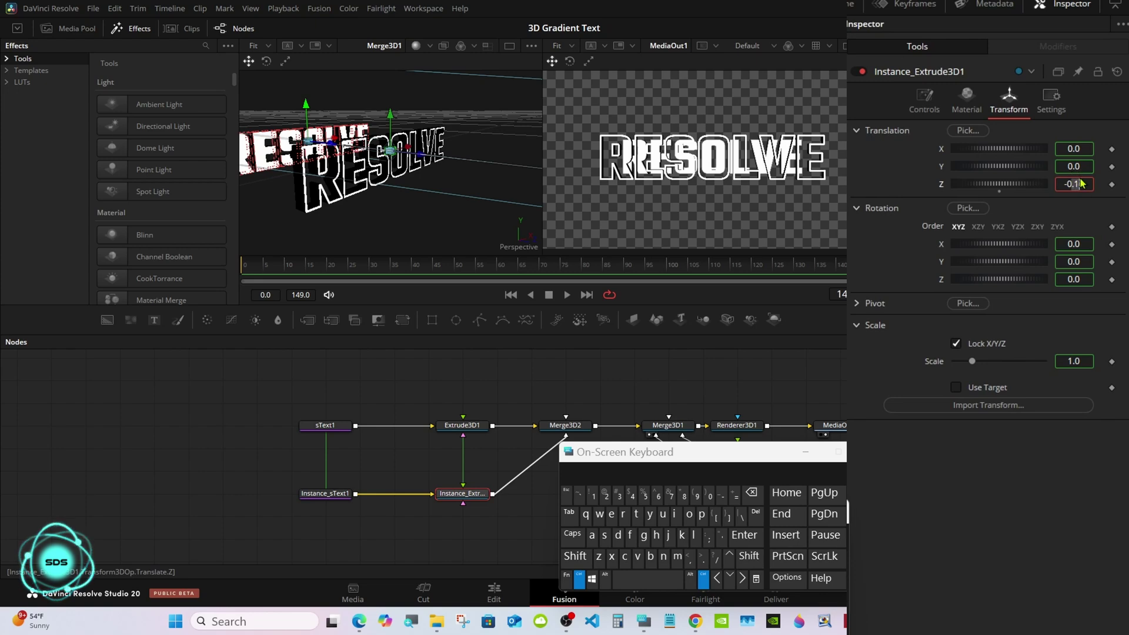
click(1065, 209)
drag(1073, 184, 1128, 184)
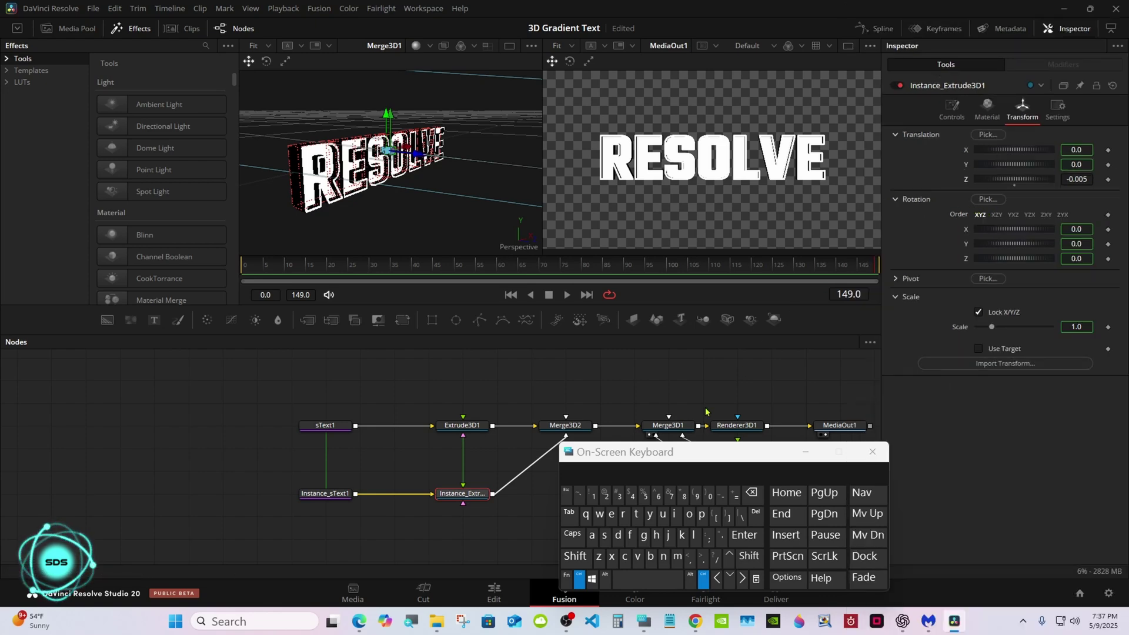
drag(664, 453, 801, 404)
click(714, 531)
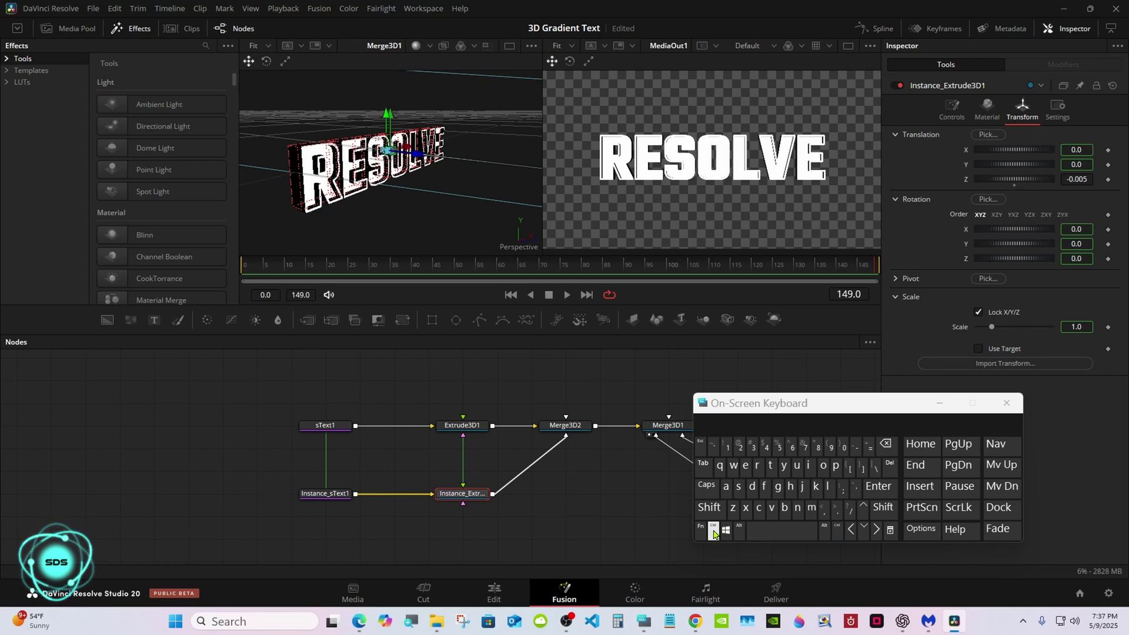
Compare the extrusion controls of Extrude3D1 and Instance_Extrude3D1
click(448, 429)
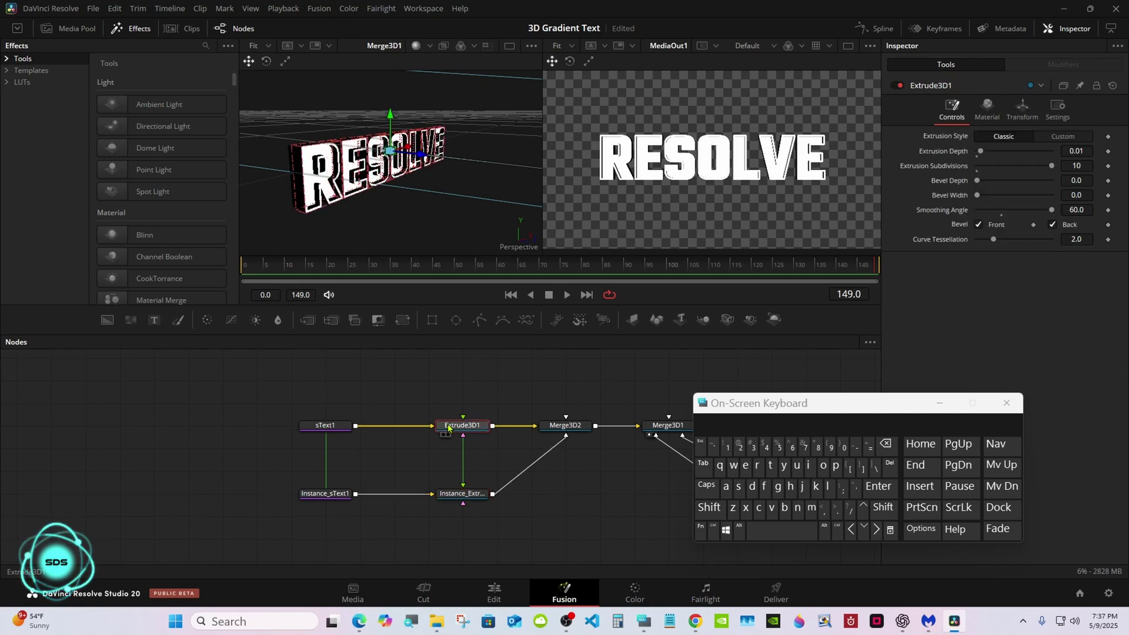
click(450, 492)
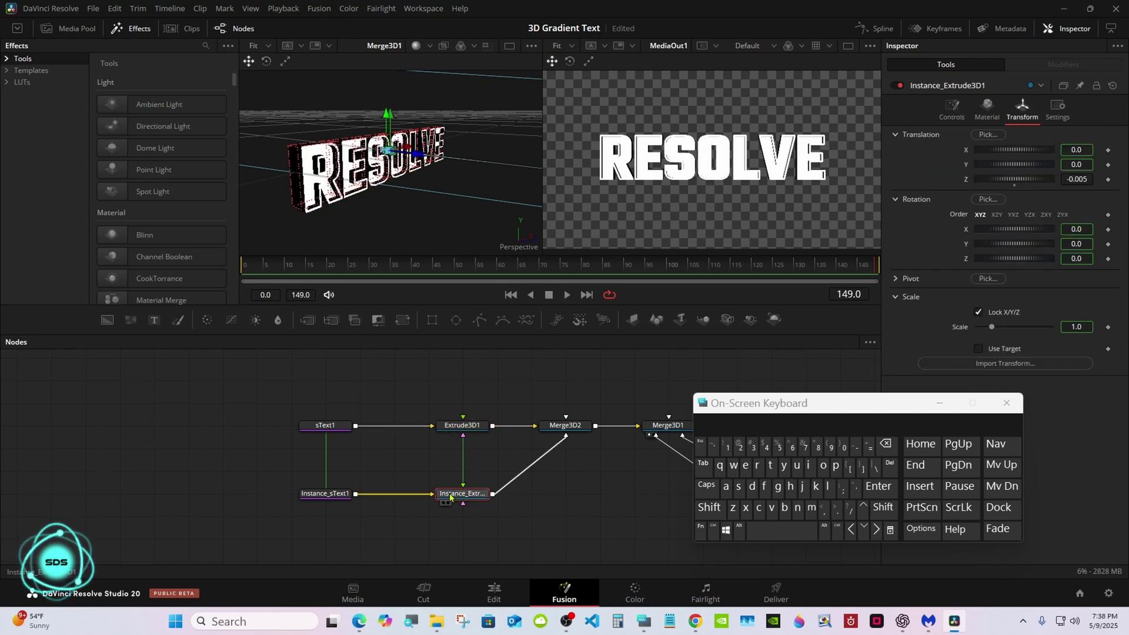
click(940, 115)
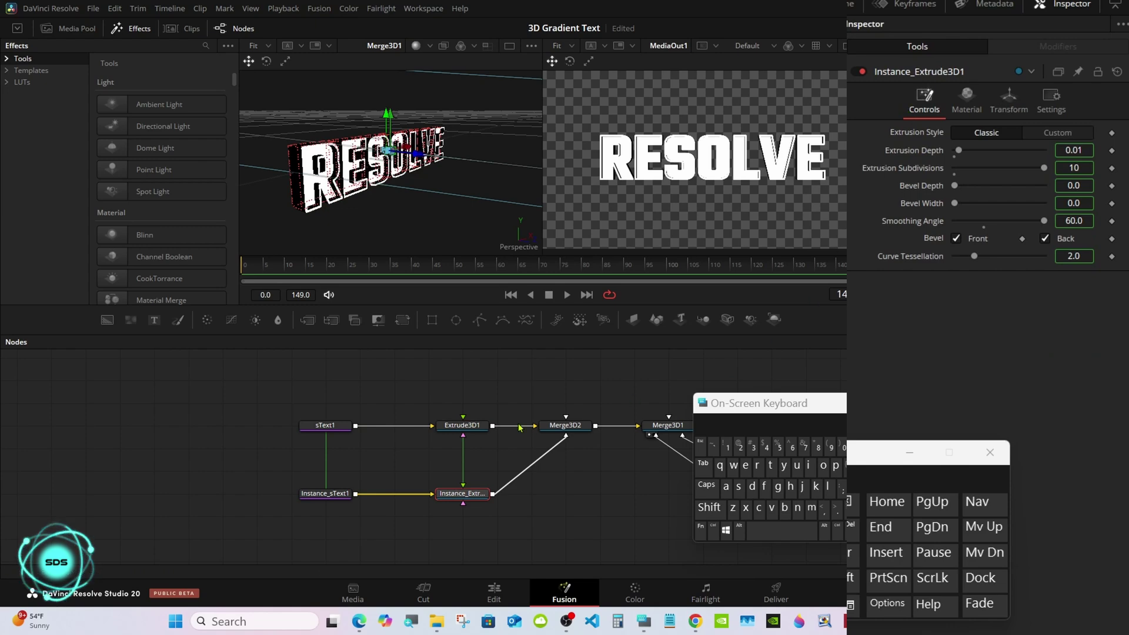
click(482, 429)
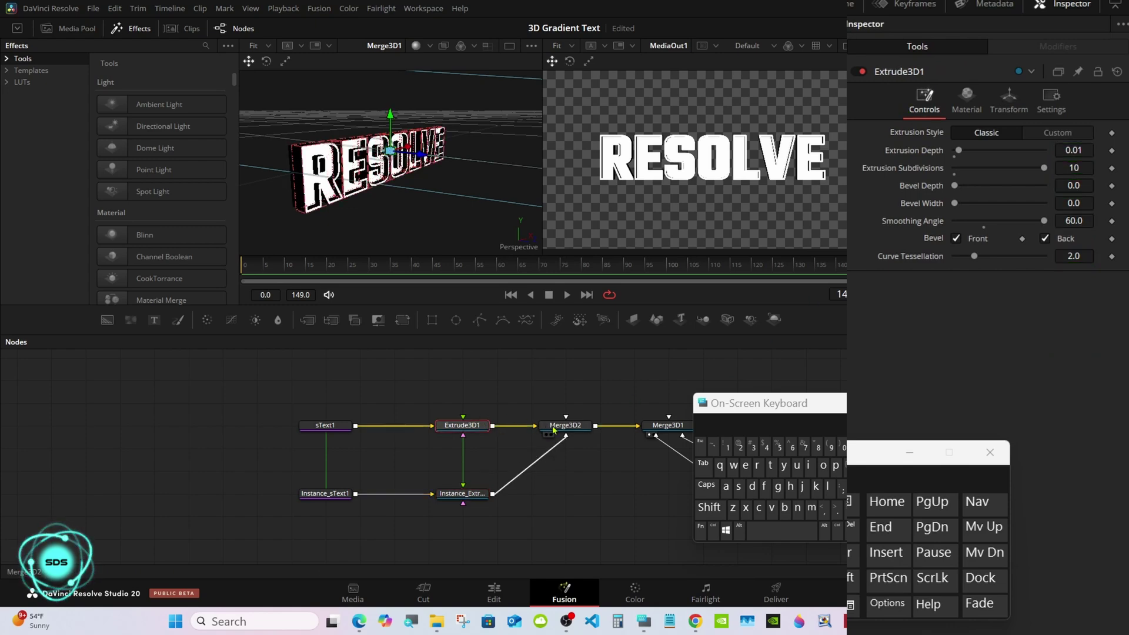
Move the Merge3D2 node closer to Extrude3D1 and test its Y rotation, resetting it to 0
drag(574, 427, 540, 428)
click(987, 100)
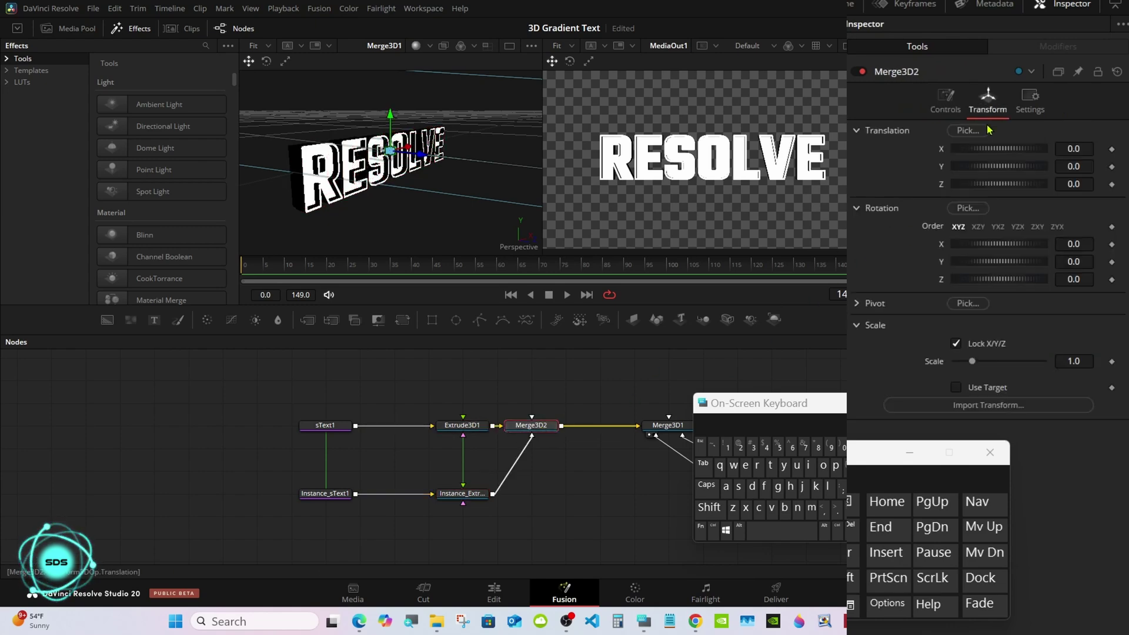
drag(993, 262, 1023, 264)
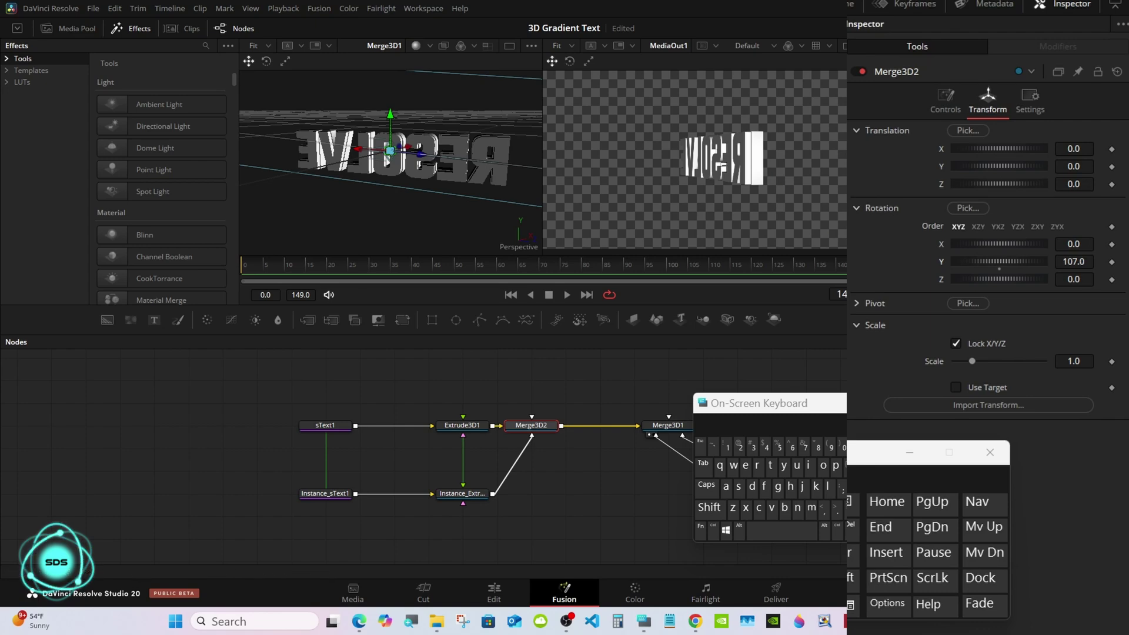
click(999, 270)
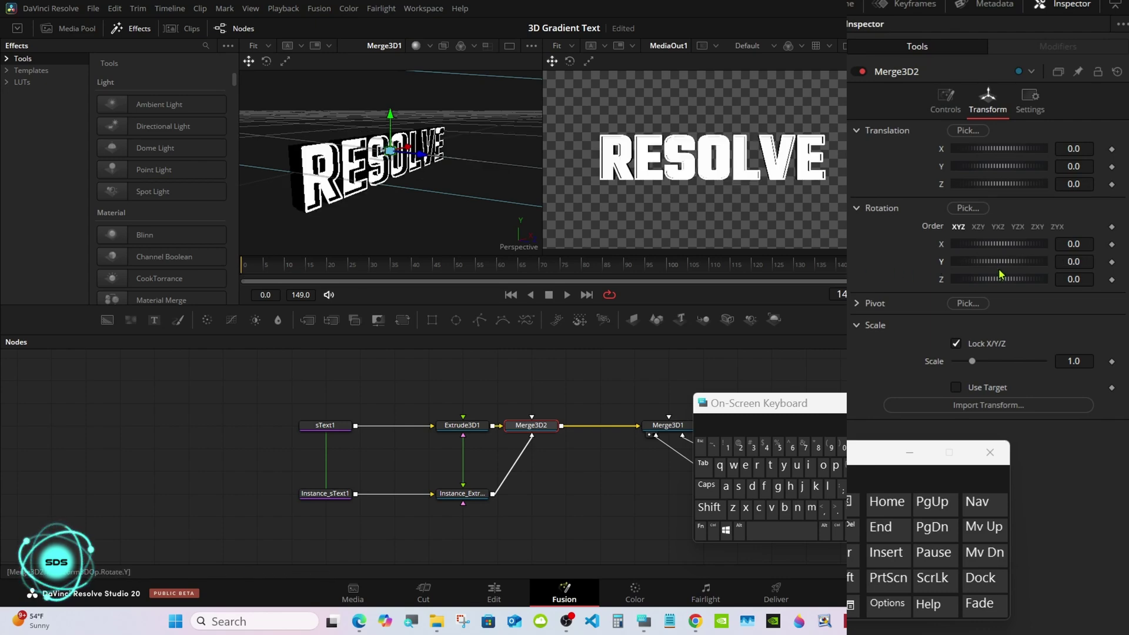
drag(834, 399, 838, 406)
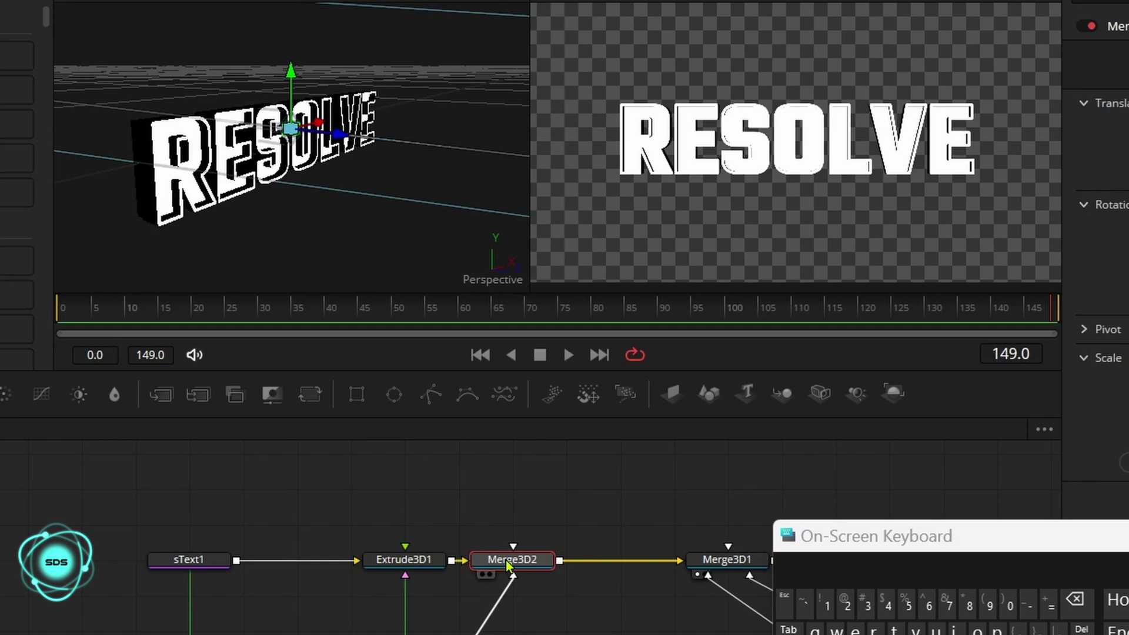
Edit the controls of Merge3D2, choosing Transform3DOp.Rotate.Y on the User page and giving it a SliderControl input
right_click(528, 429)
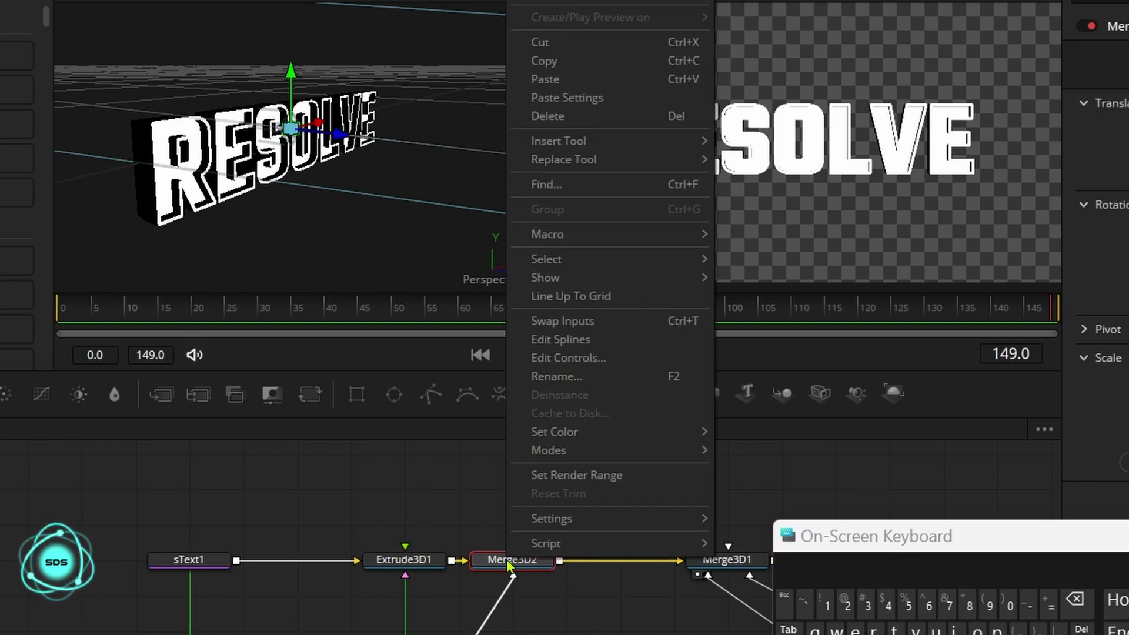
click(568, 358)
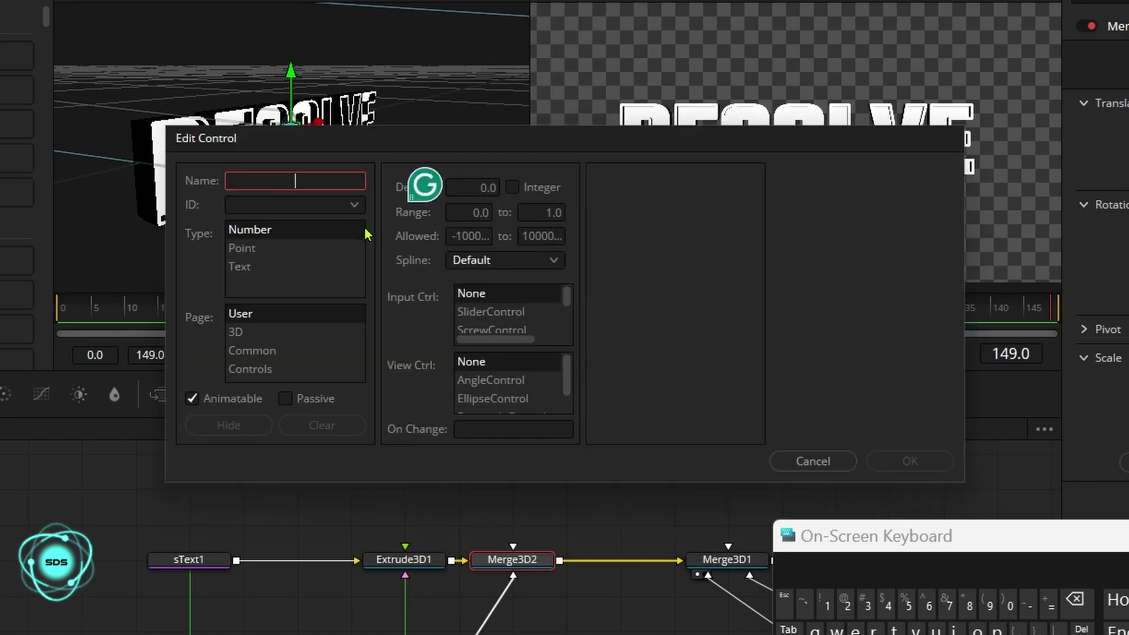
click(355, 207)
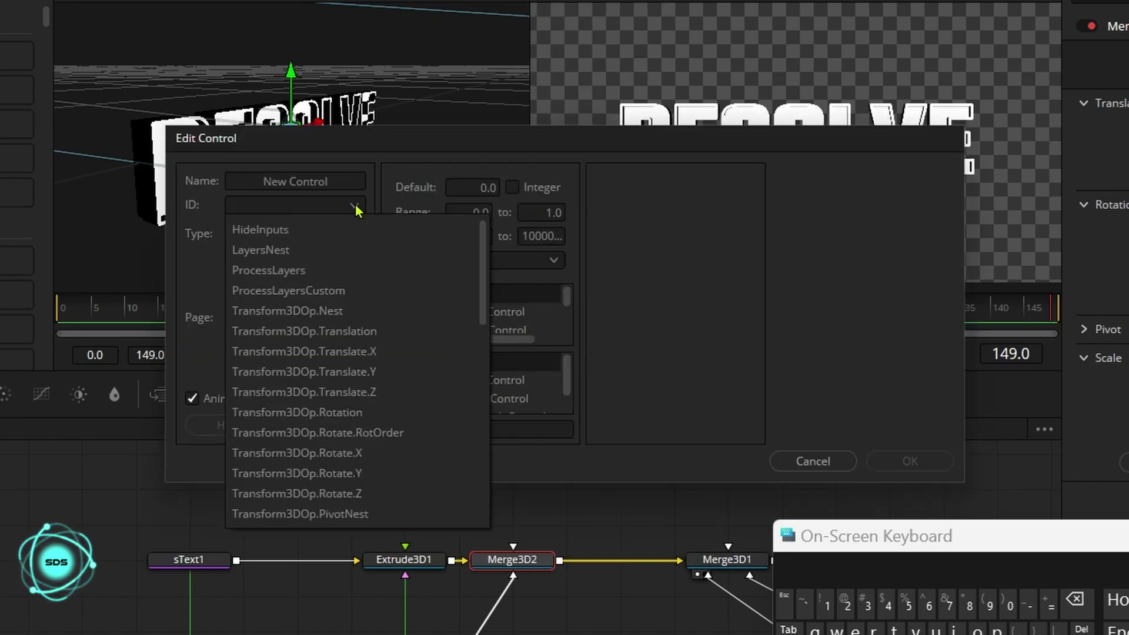
click(375, 477)
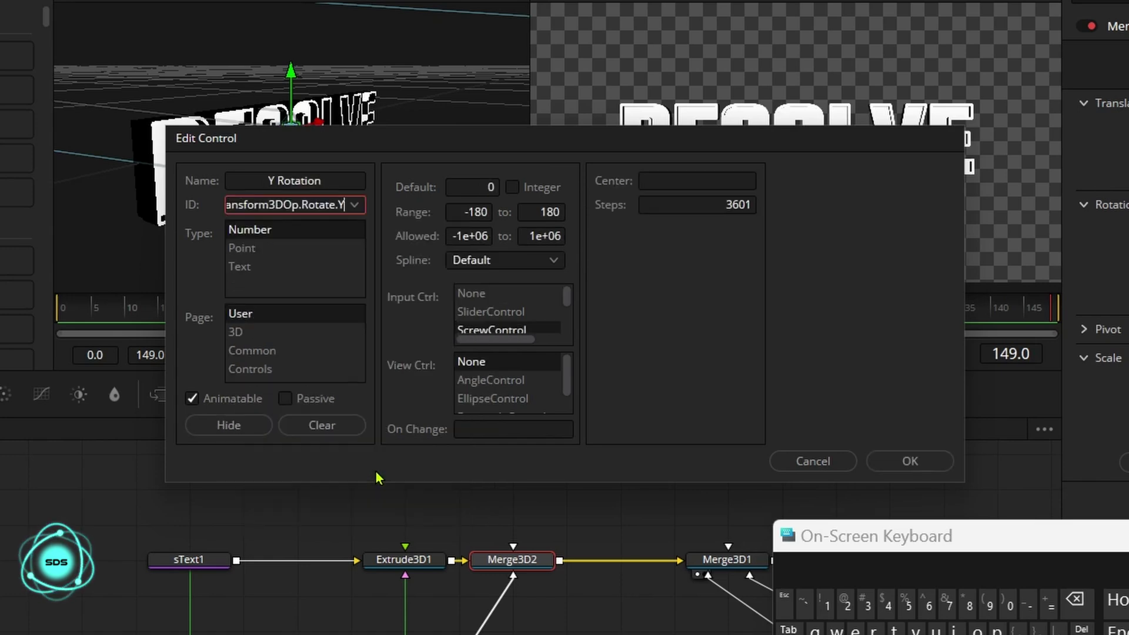
click(508, 319)
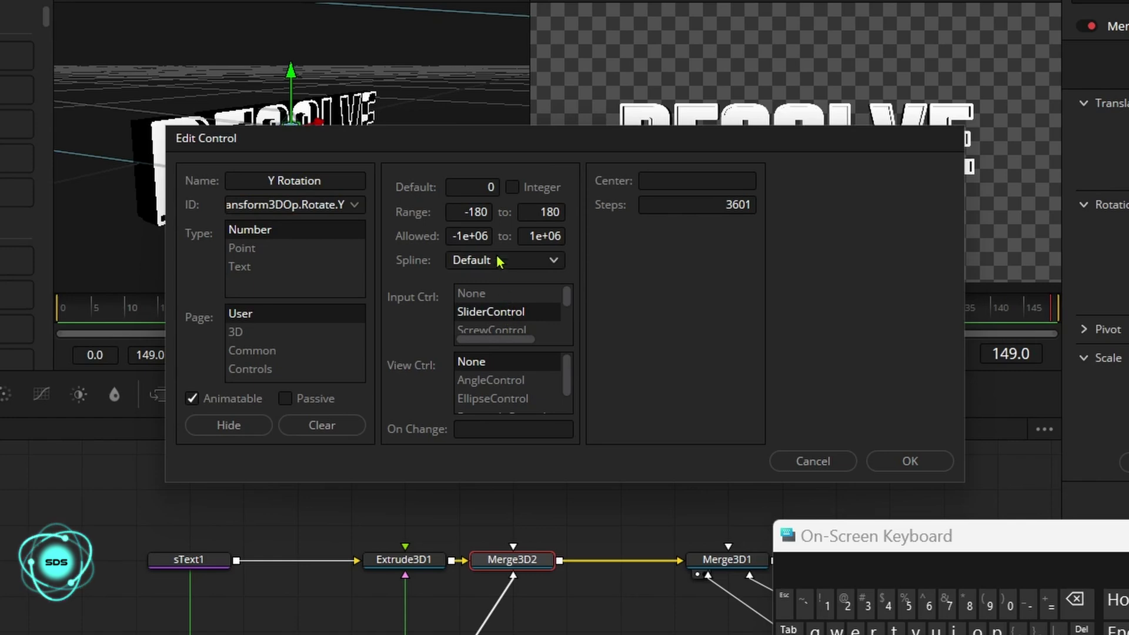
Limit the Y Rotation control's range to -30 to 30 and apply the edited control
click(485, 212)
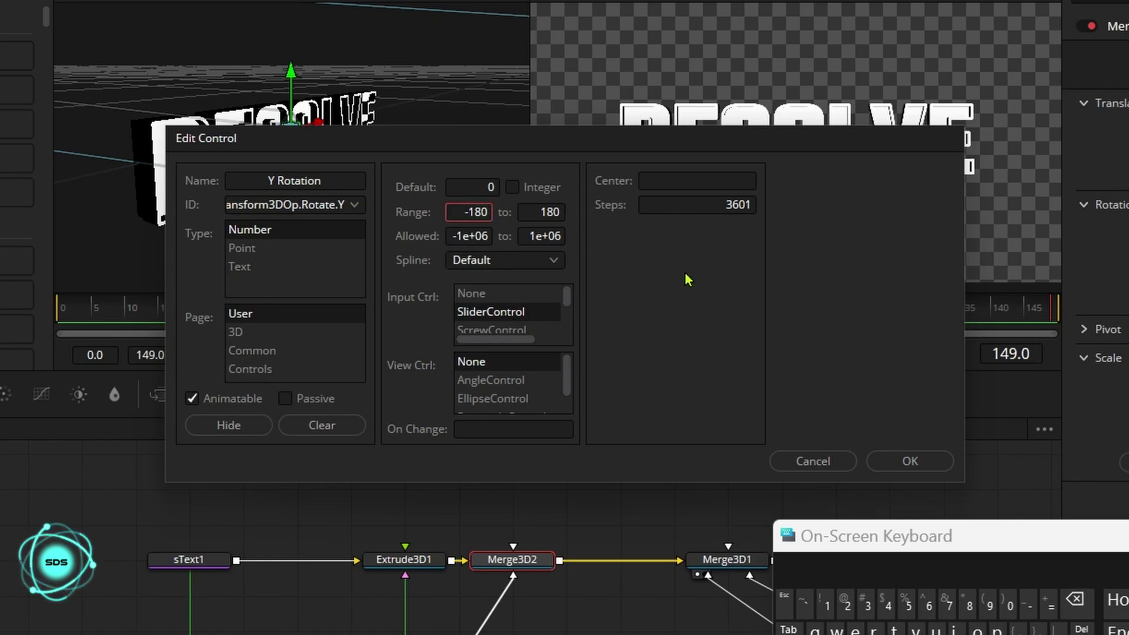
click(1077, 606)
click(1078, 605)
click(1077, 606)
click(865, 605)
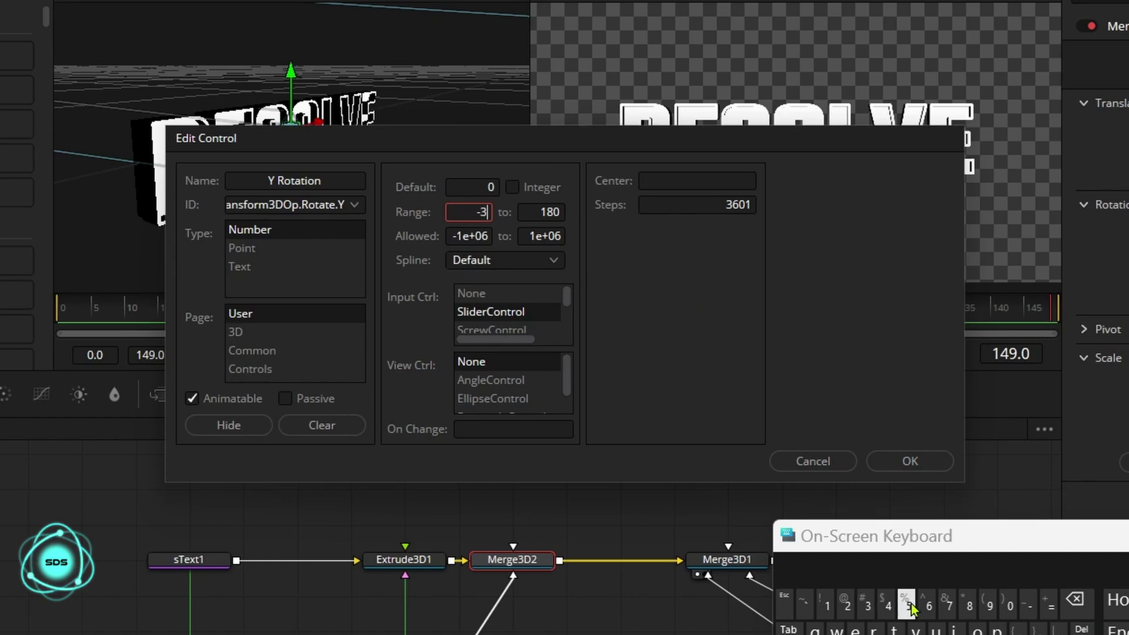
click(1007, 606)
click(561, 211)
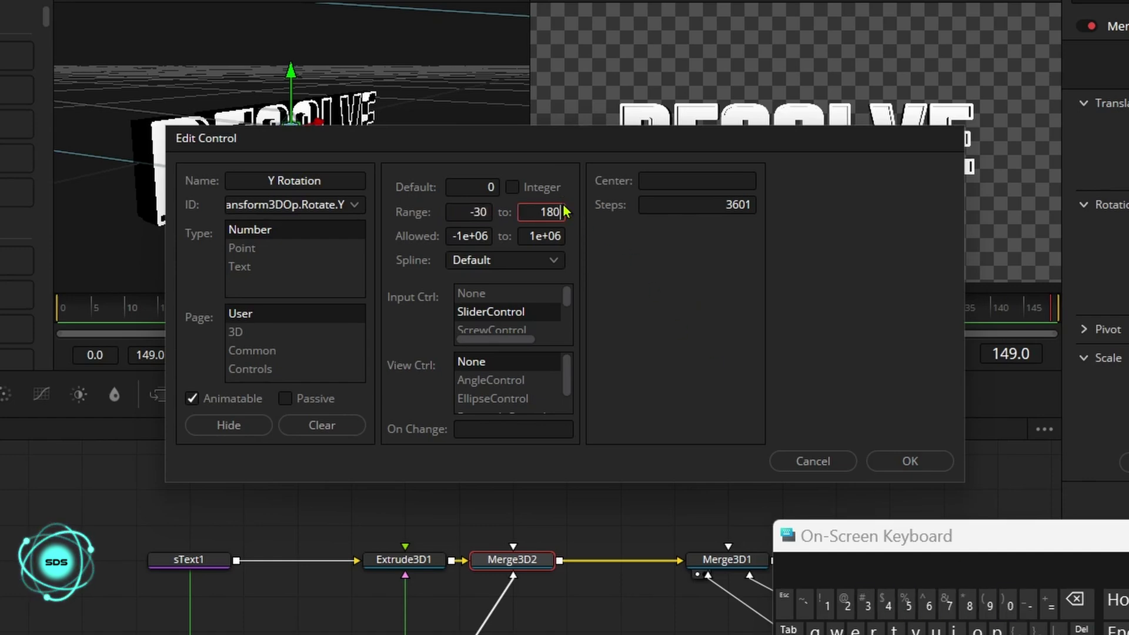
click(1076, 600)
click(1075, 601)
click(1082, 602)
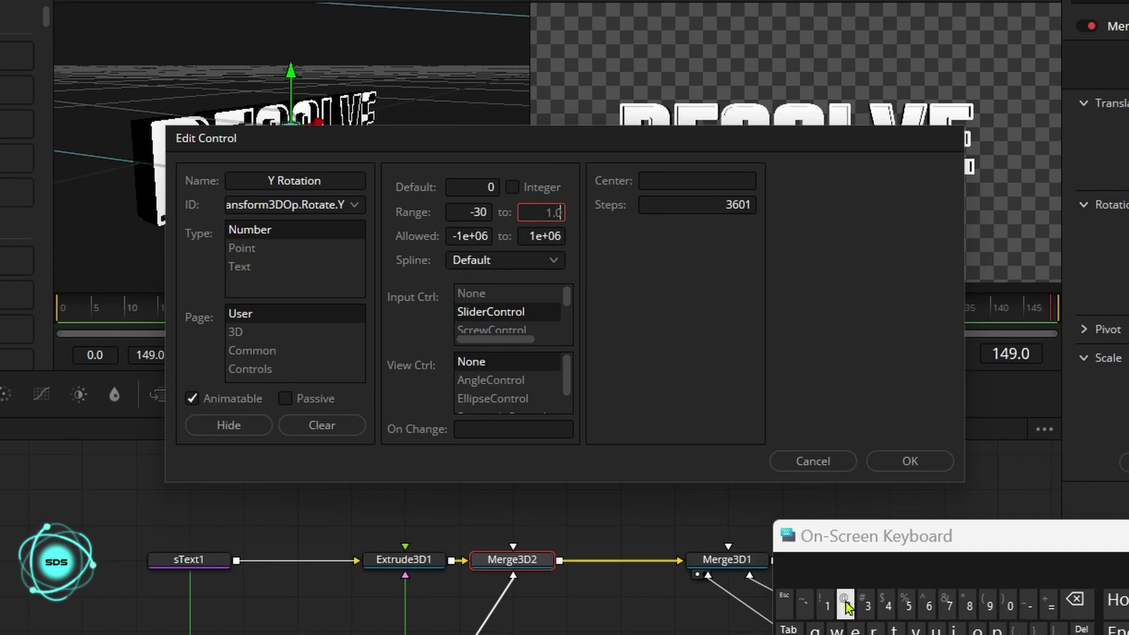
click(865, 606)
click(1007, 606)
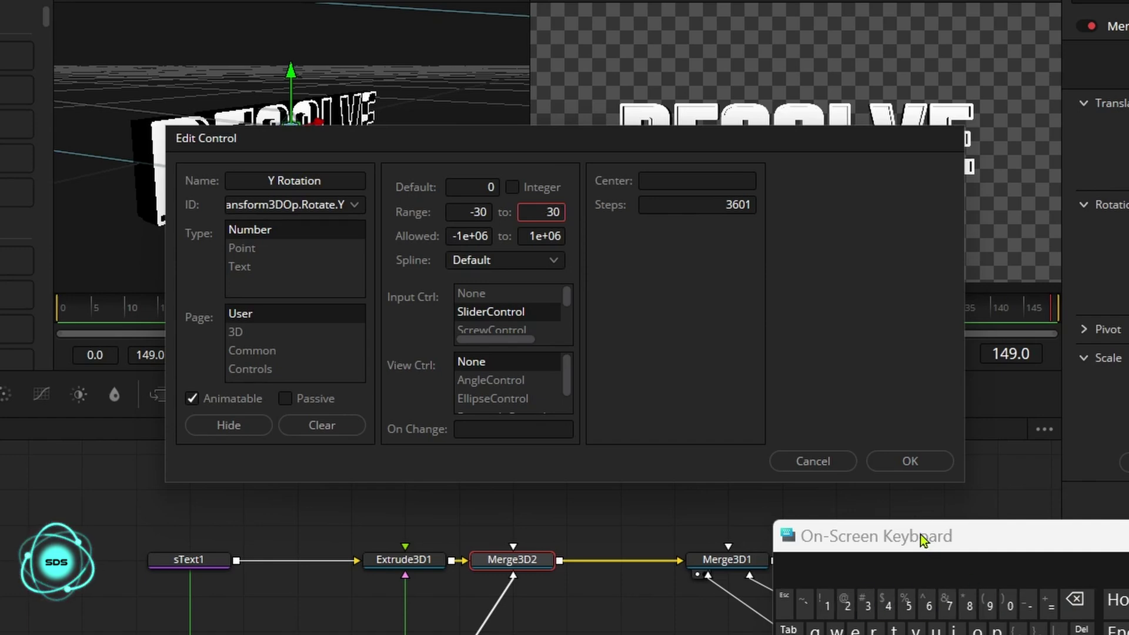
click(903, 465)
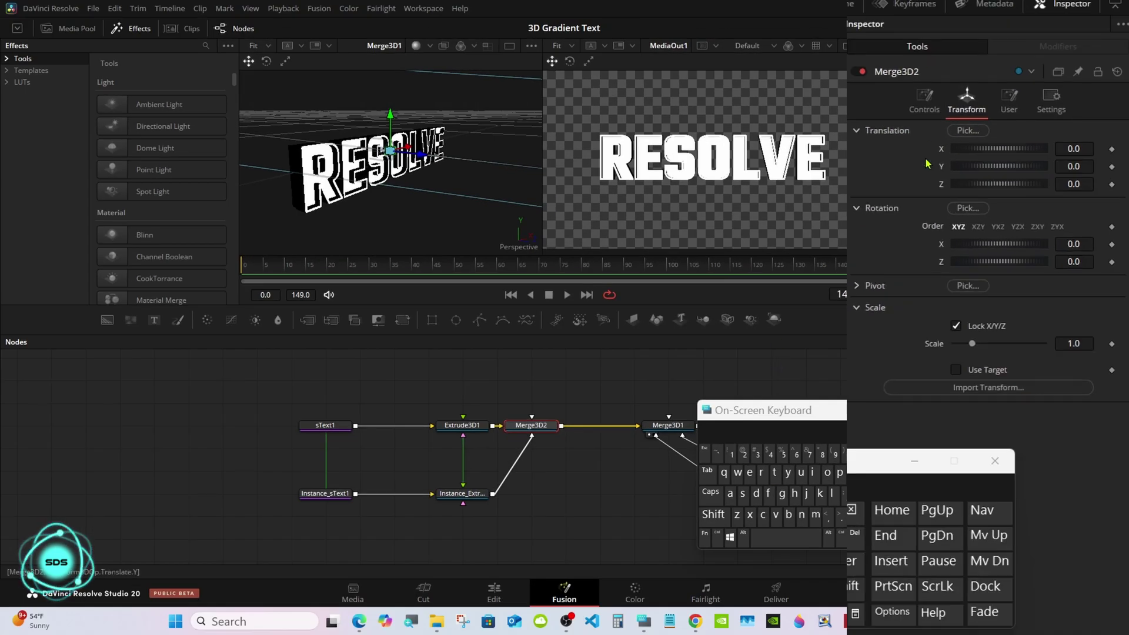
Turn the merged text with Merge3D2's custom Y Rotation control, to -30 and on to the positive side
click(1007, 108)
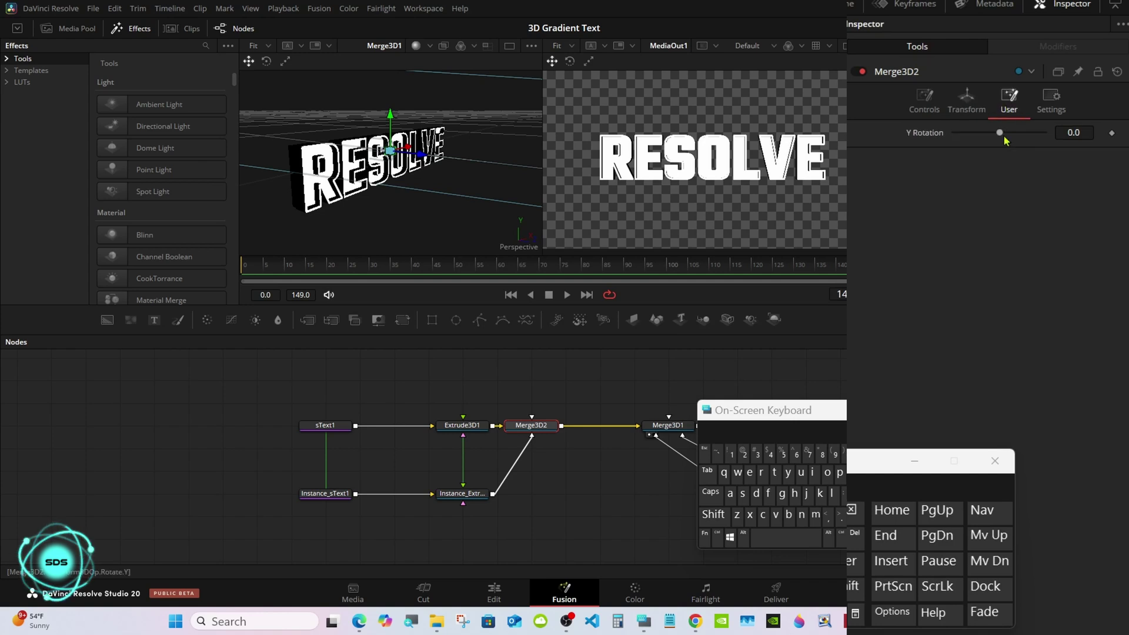
drag(1001, 137, 927, 137)
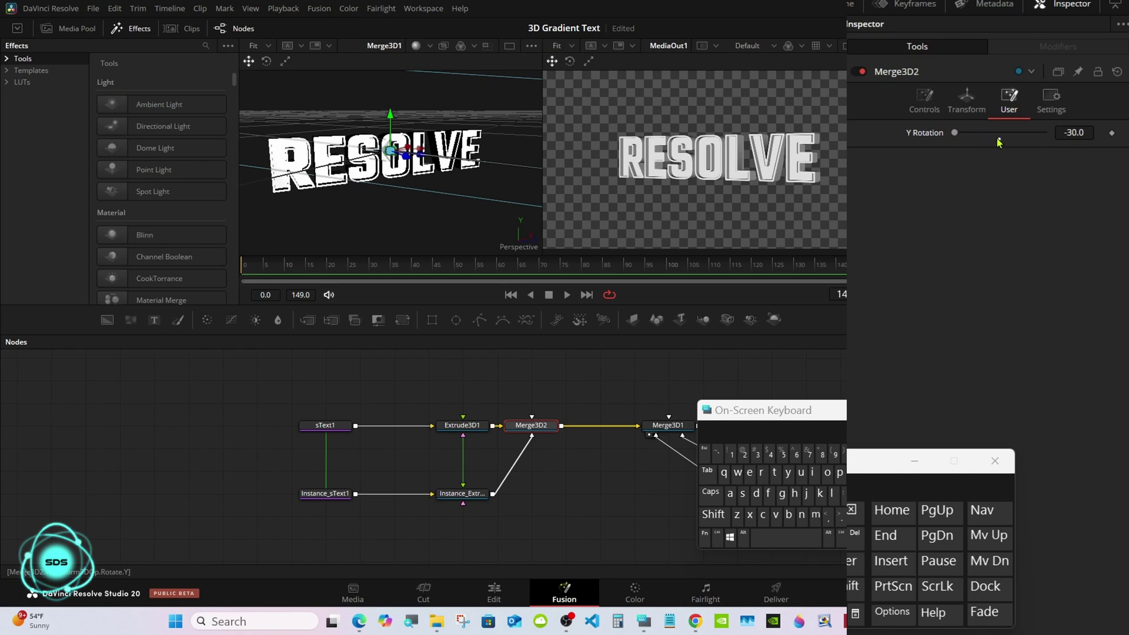
drag(999, 135, 1040, 134)
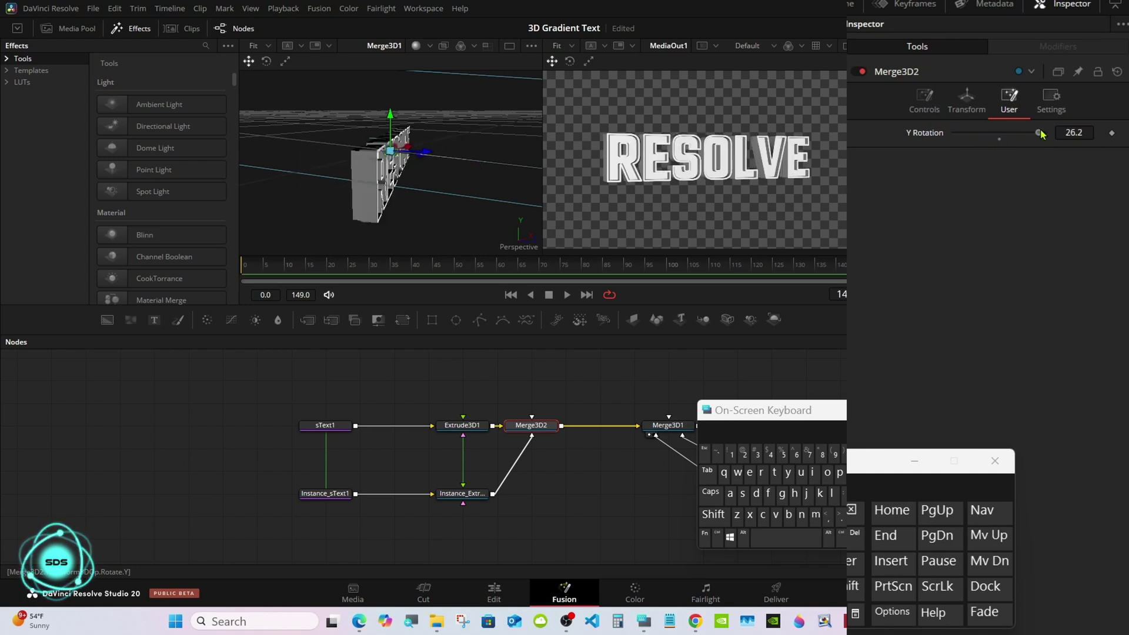
Try an Extrusion Depth of 0.0205 on Extrude3D1 and set it back to 0.01
click(463, 425)
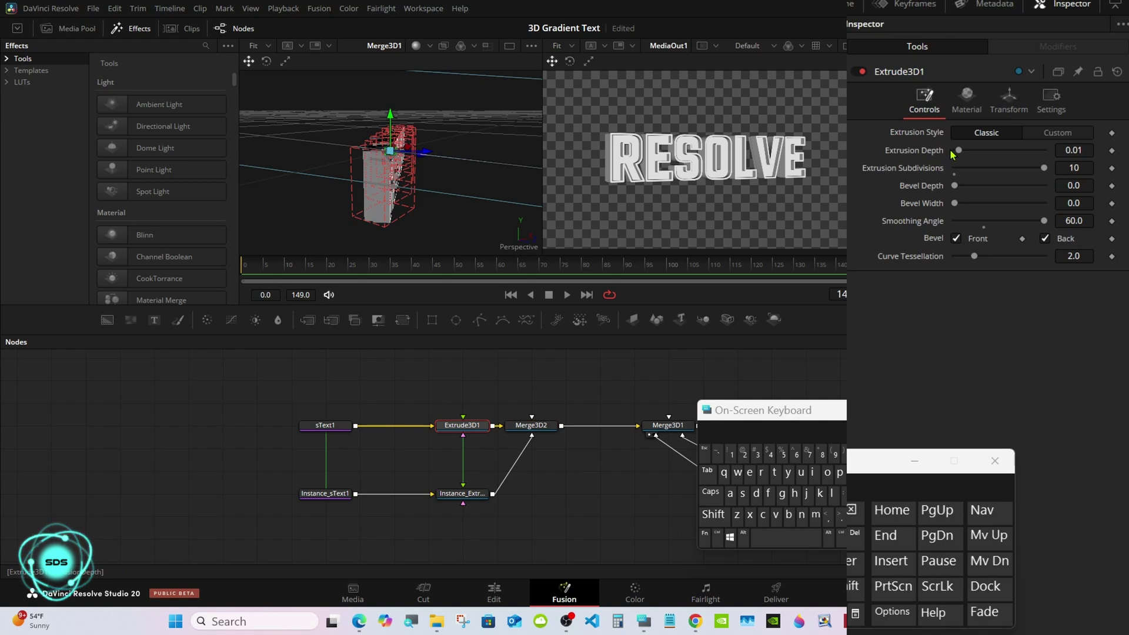
mouse_move(956, 152)
mouse_down()
mouse_move(997, 150)
mouse_move(963, 151)
mouse_up()
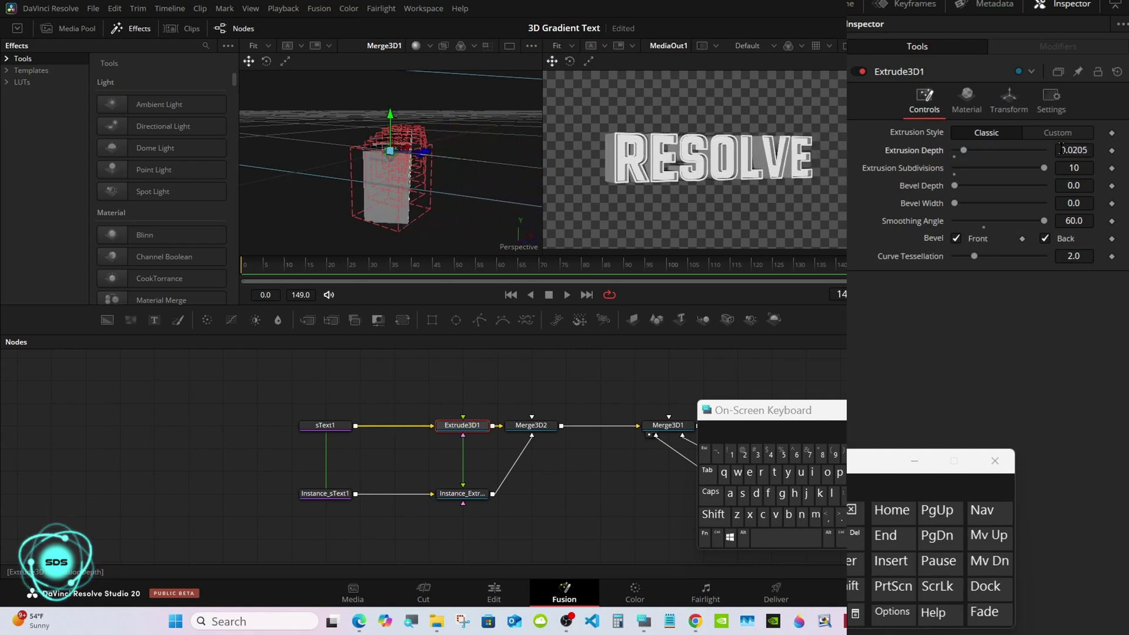
click(856, 509)
click(856, 509)
click(856, 509)
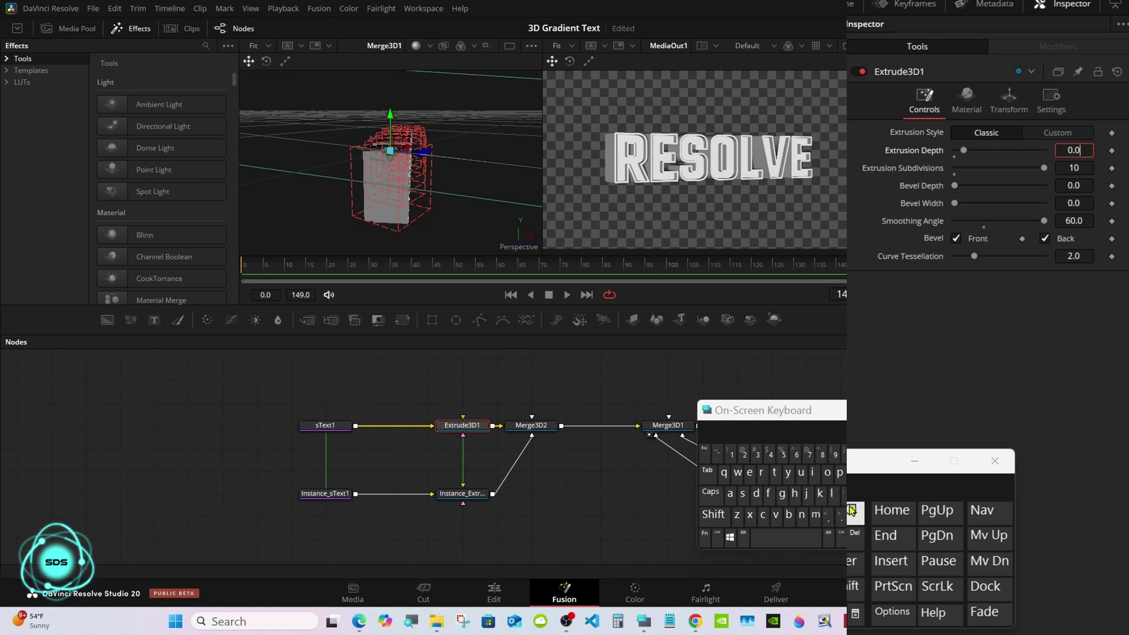
click(736, 451)
click(851, 561)
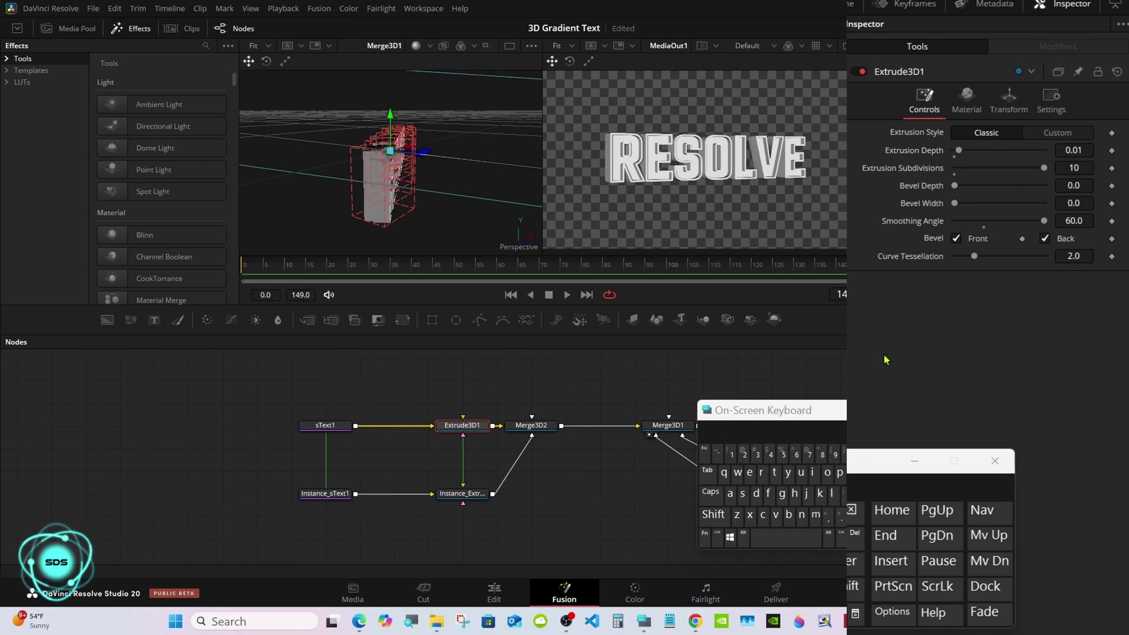
Reset Merge3D2's Y Rotation to 0.0 and rename the node Rotation
click(530, 424)
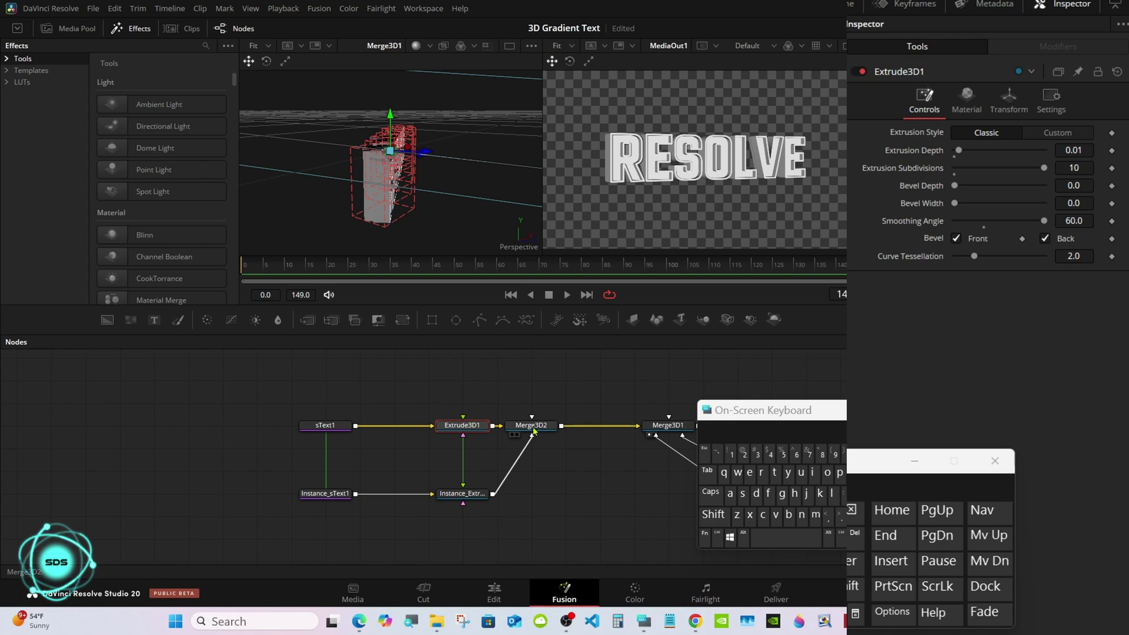
click(999, 140)
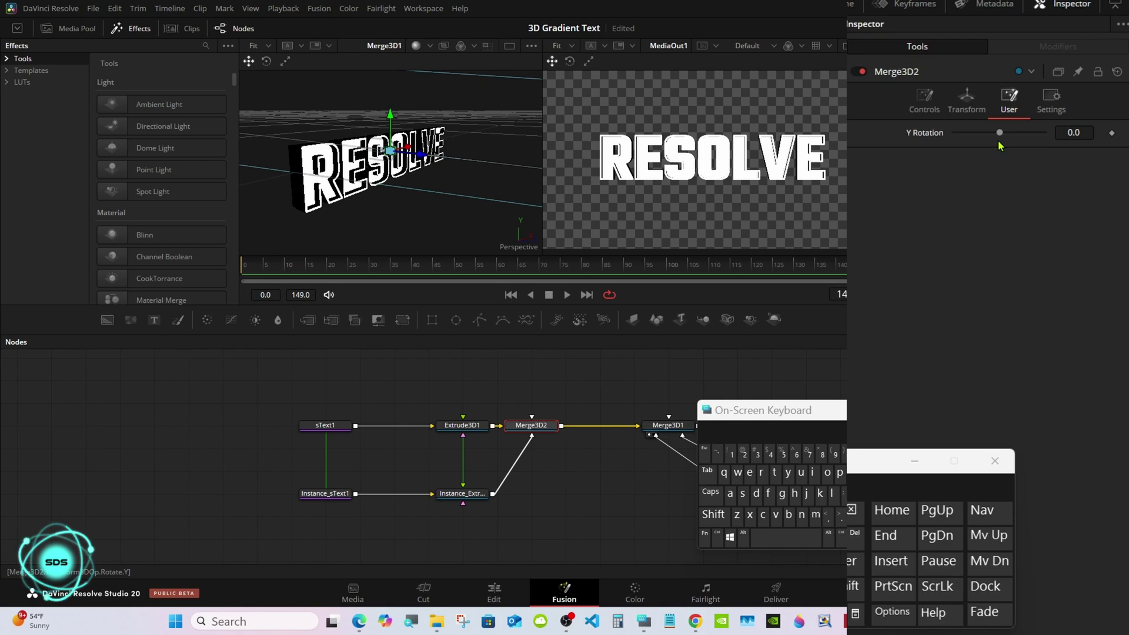
drag(742, 414, 873, 234)
right_click(531, 426)
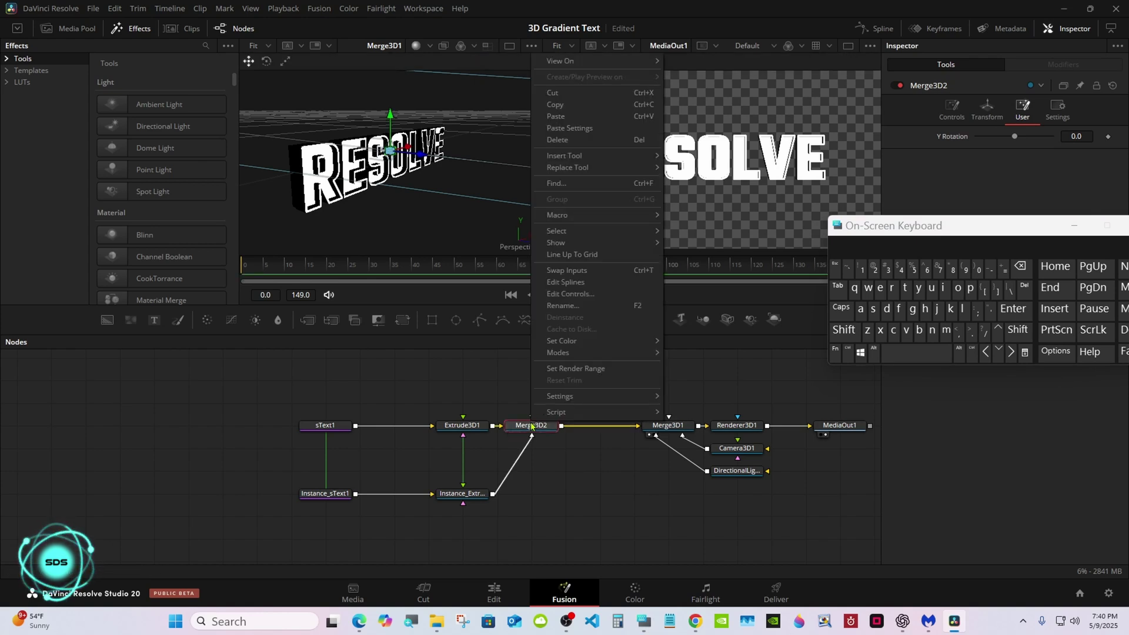
click(562, 306)
click(844, 329)
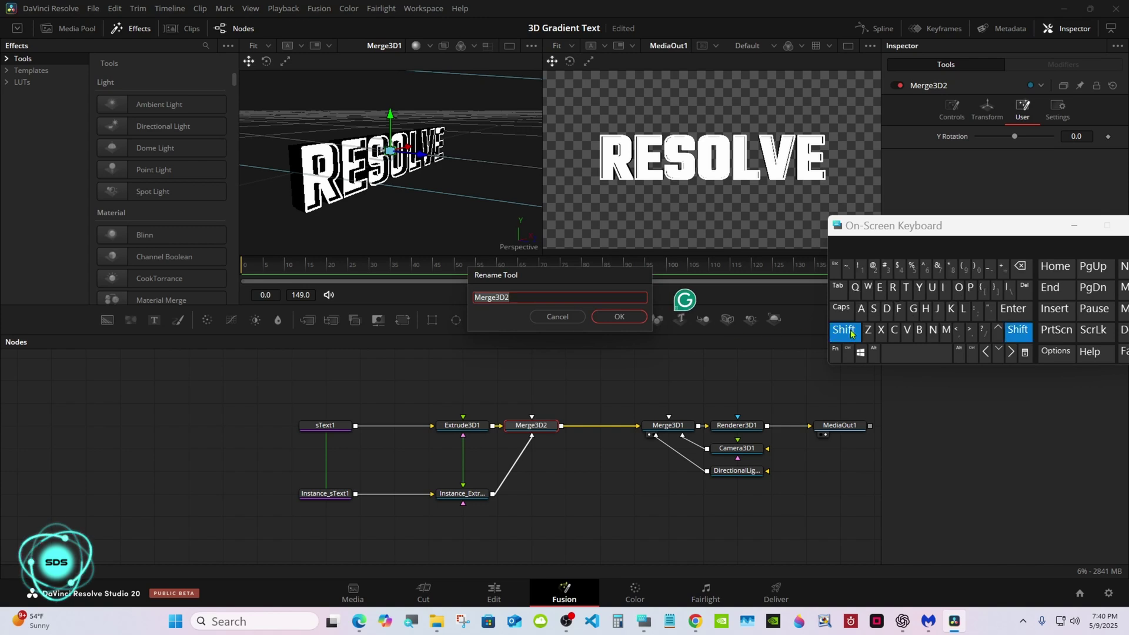
click(893, 288)
click(957, 288)
click(906, 288)
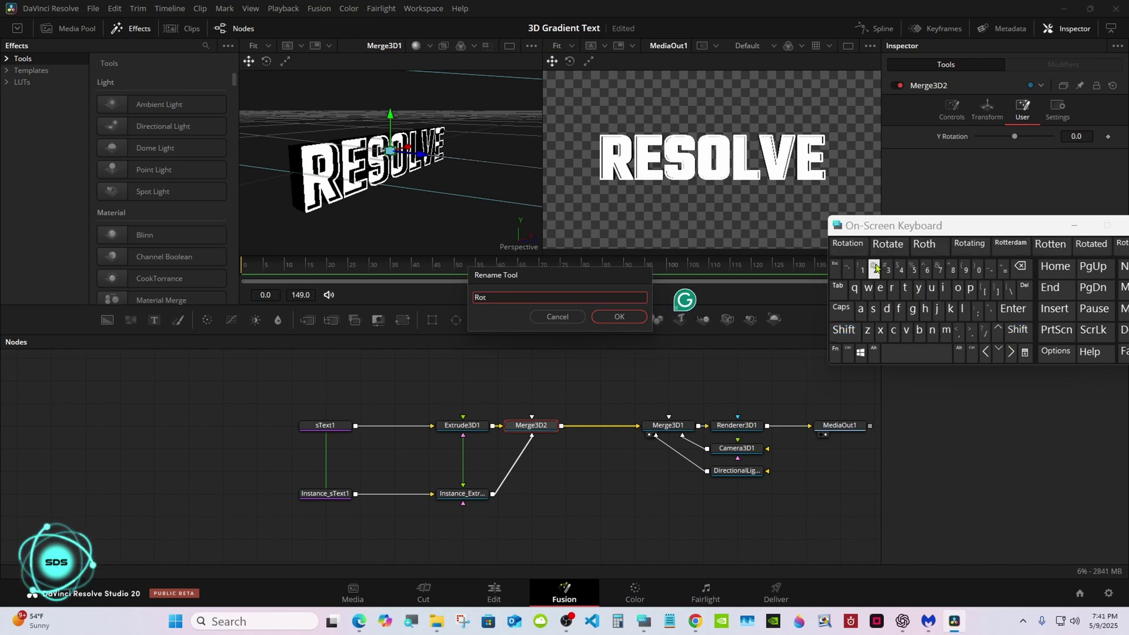
click(847, 244)
click(618, 316)
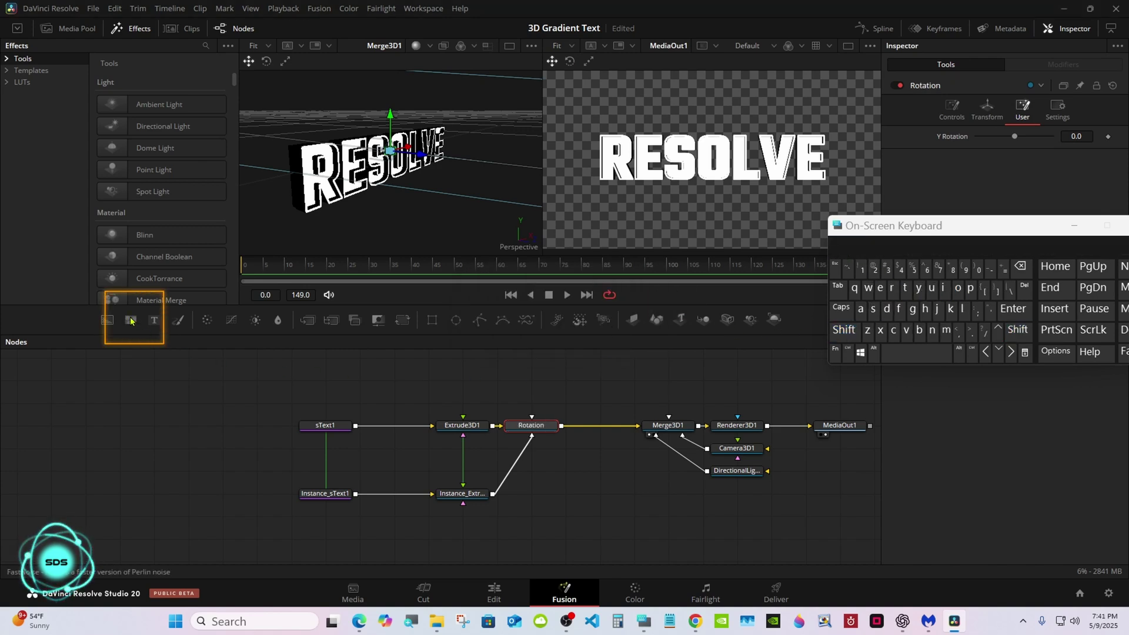
Add a FastNoise node and connect its output to the material inputs of Instance_Extrude3D1 and Extrude3D1
drag(130, 320, 463, 504)
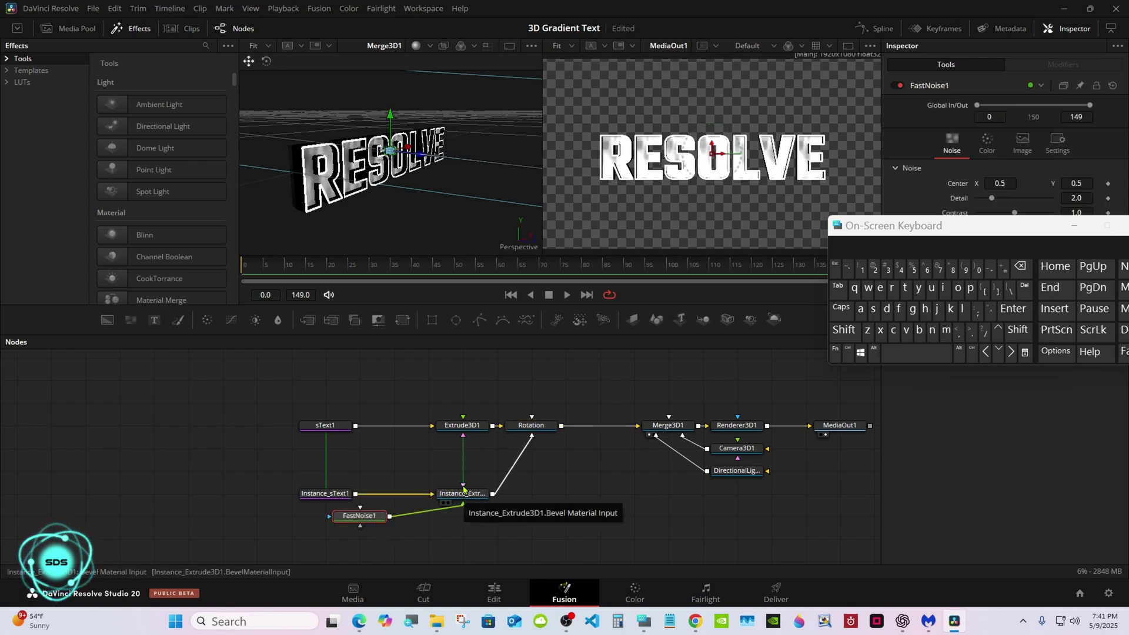
drag(389, 516, 462, 419)
drag(904, 234, 752, 485)
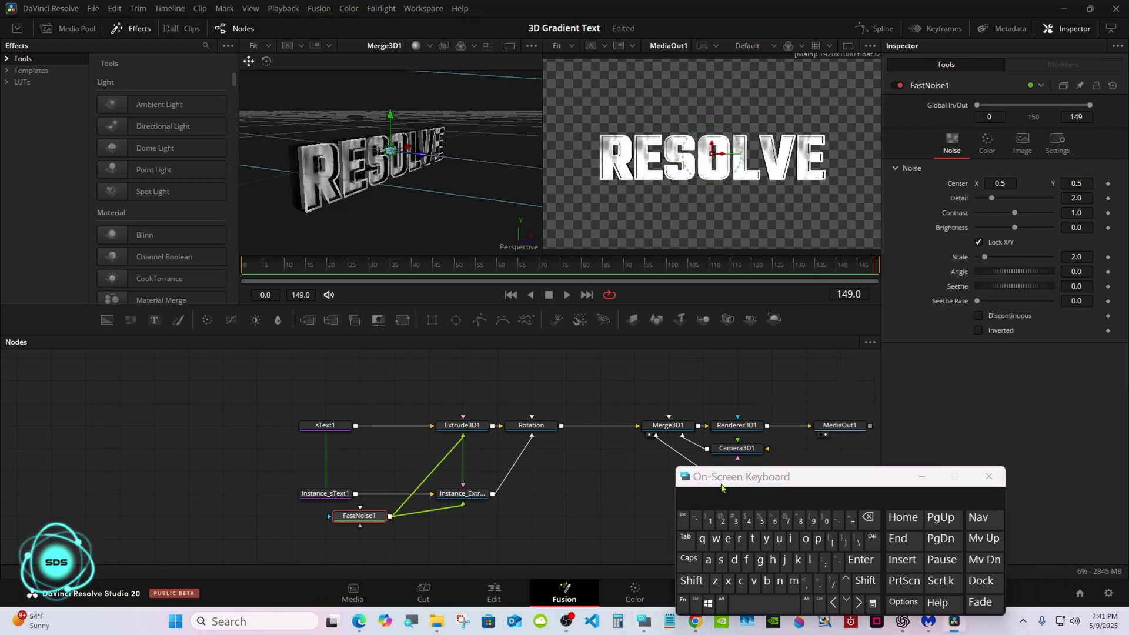
Color FastNoise1 with opaque red for Color 1 (Red and Alpha 1.0) and the blue-violet basic color for Color 2
click(964, 144)
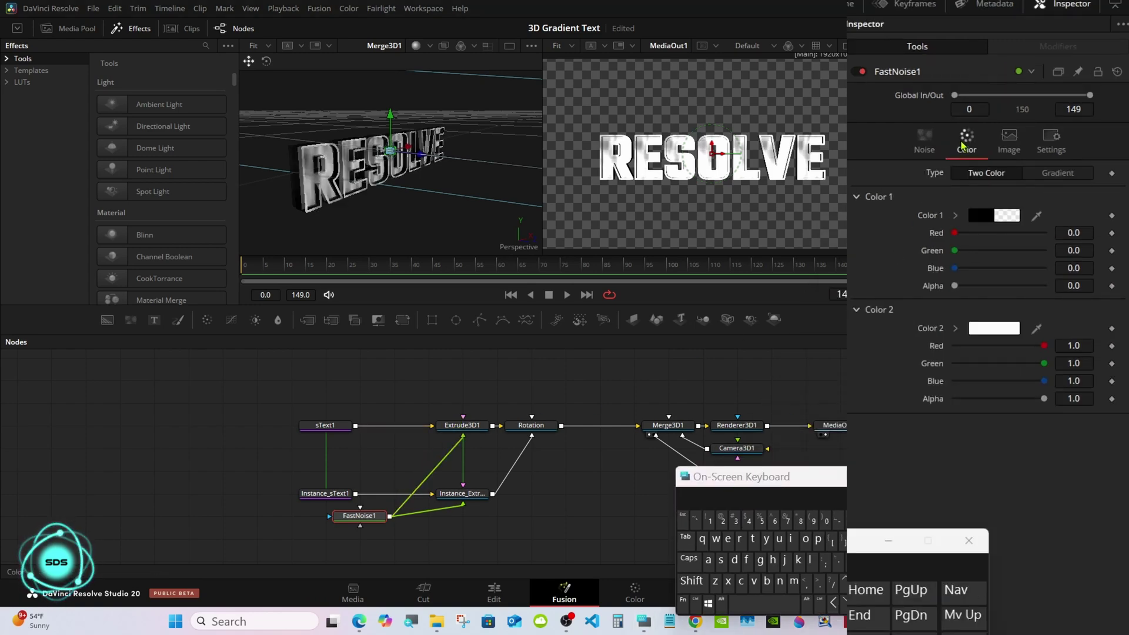
drag(954, 286, 1069, 291)
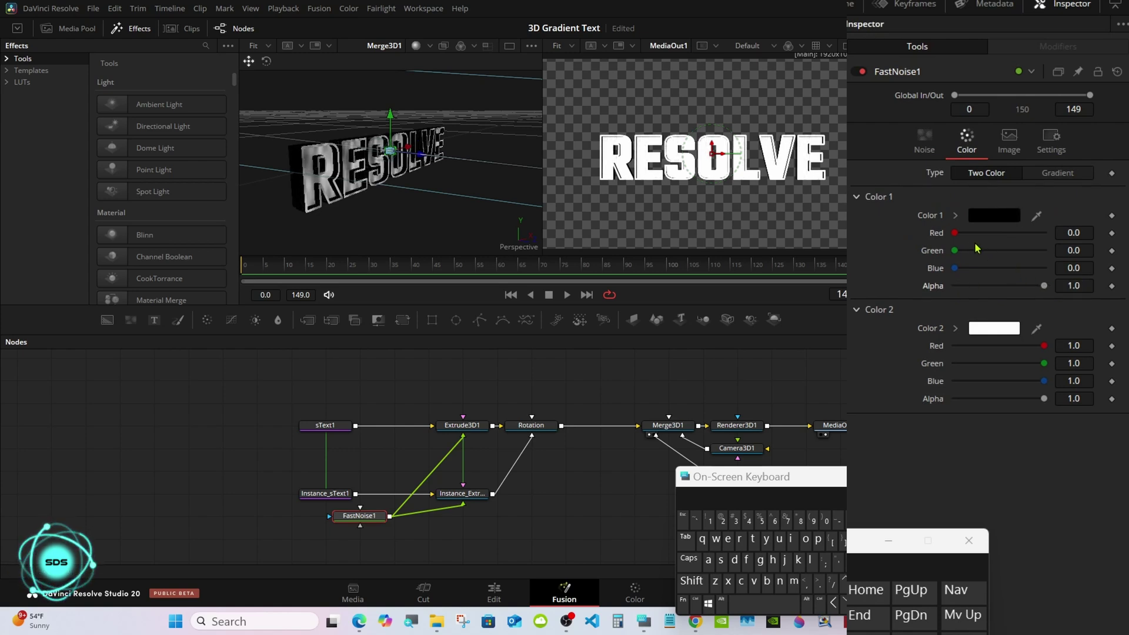
drag(954, 233, 1080, 237)
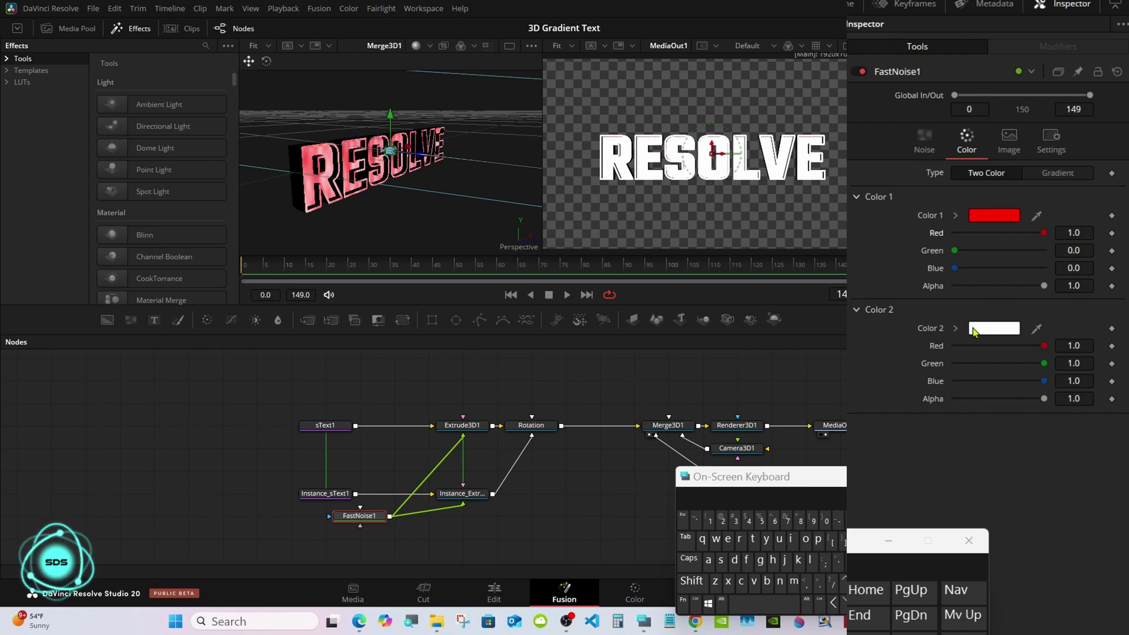
click(975, 333)
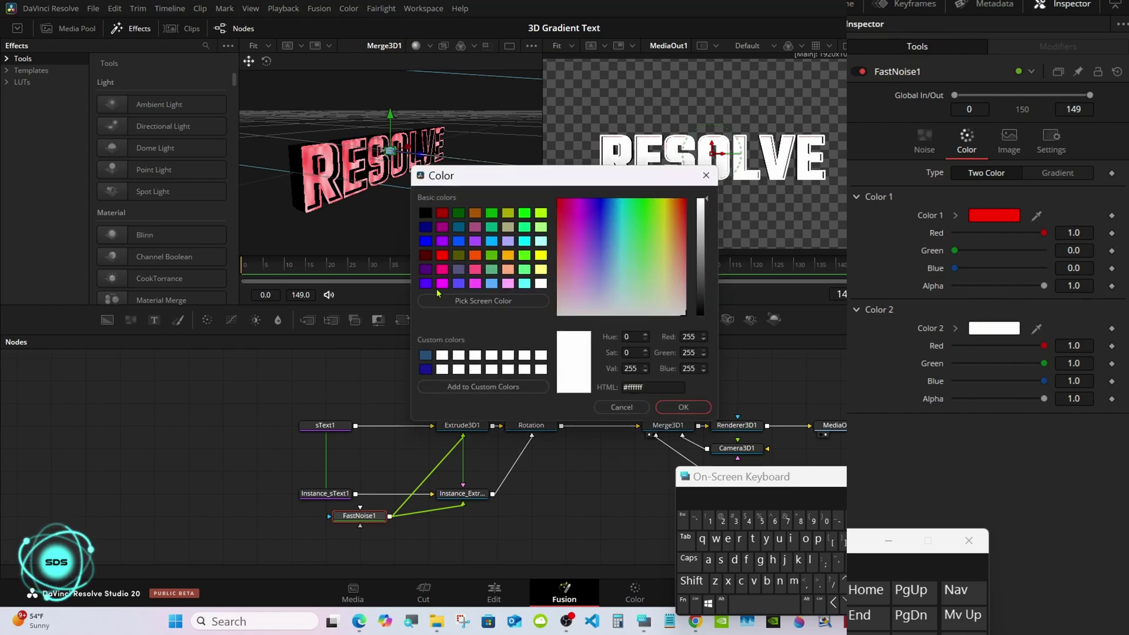
click(425, 283)
click(682, 407)
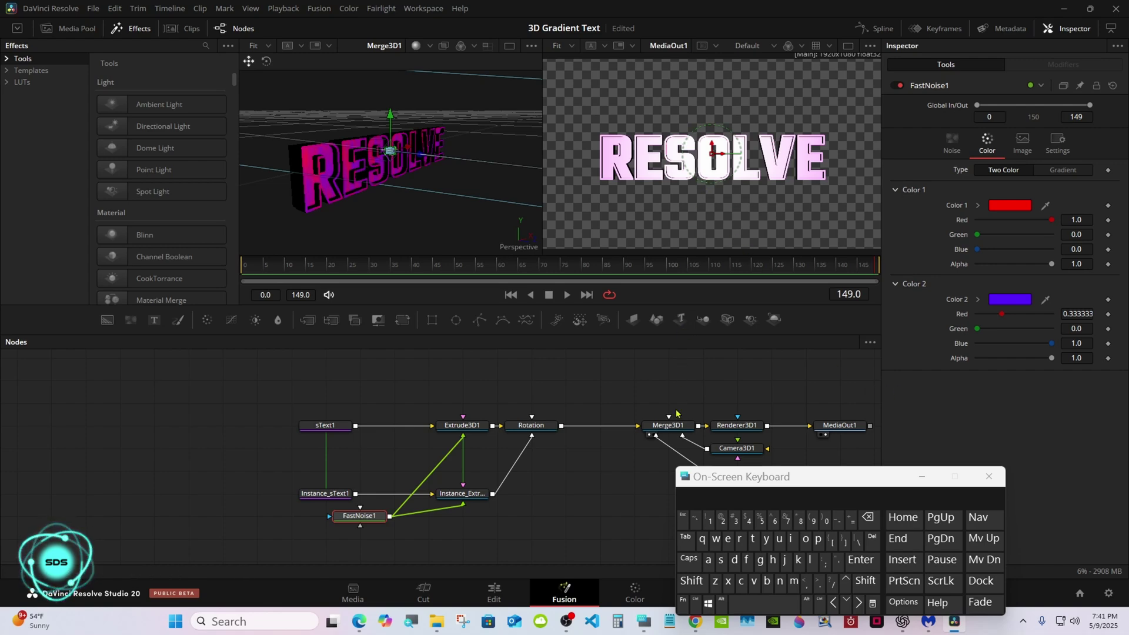
Enable Use Target on DirectionalLight1 and move the light to 0.29 in Z
drag(703, 481, 783, 487)
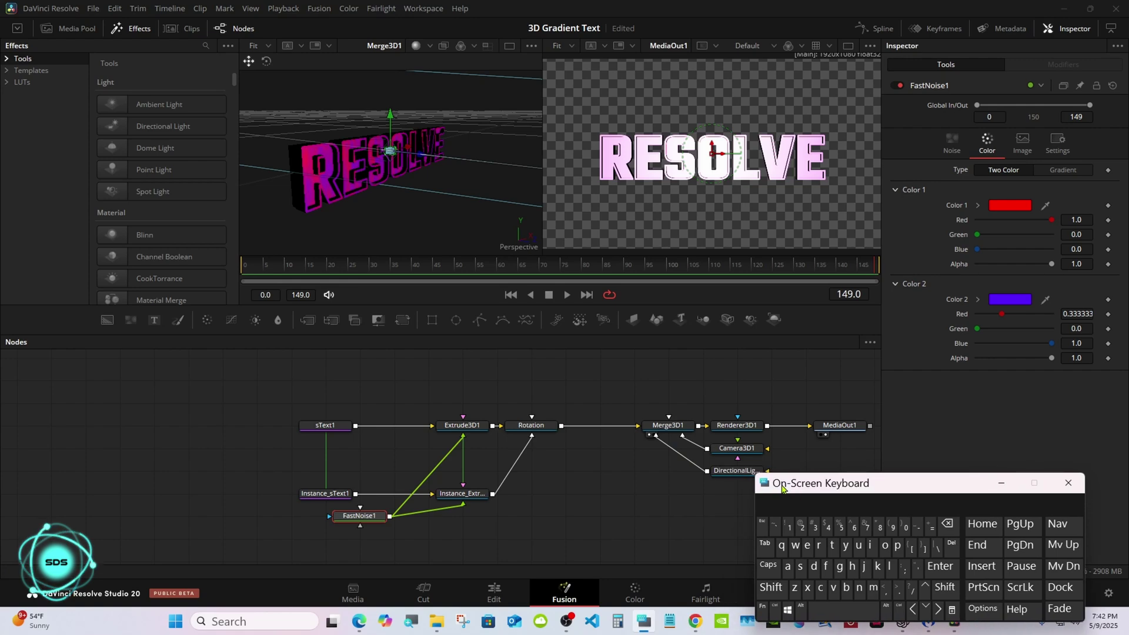
click(733, 476)
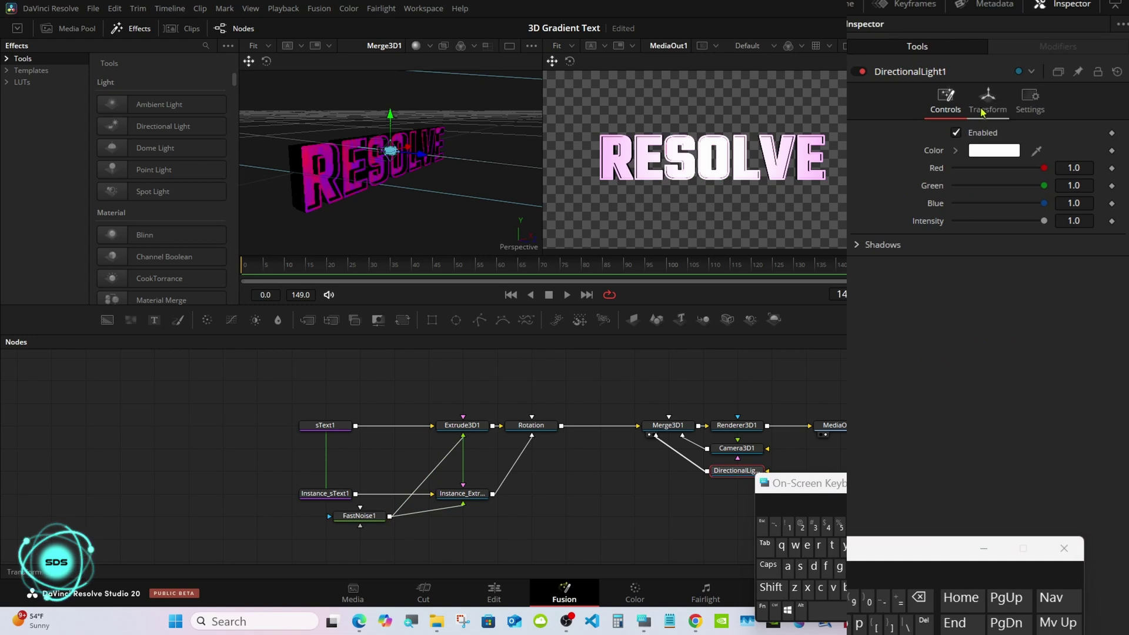
click(1002, 115)
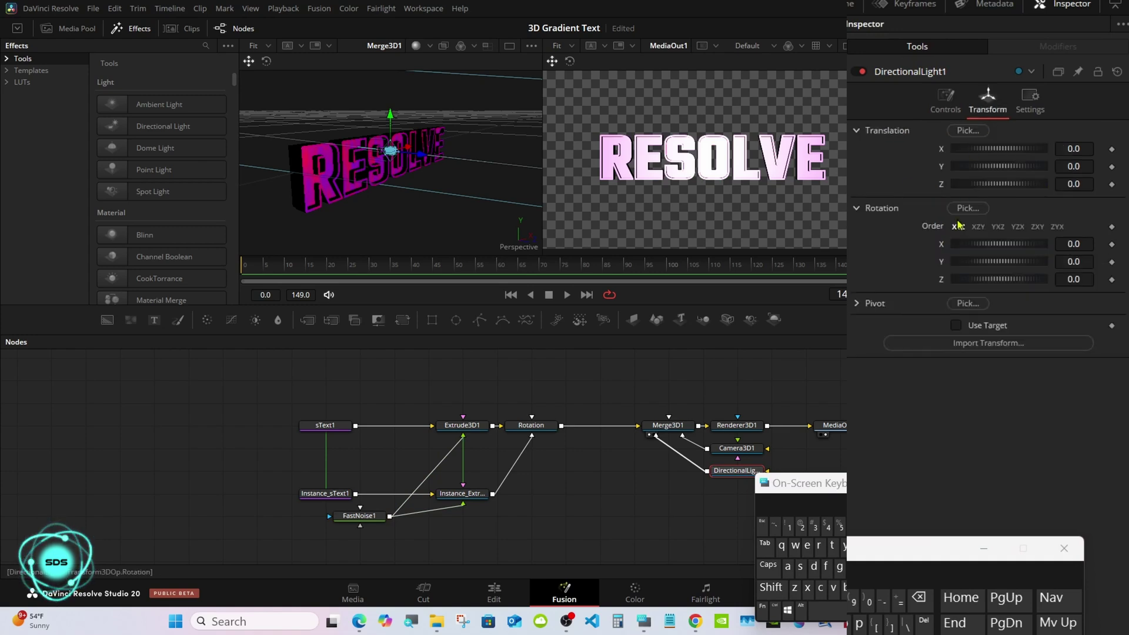
click(955, 327)
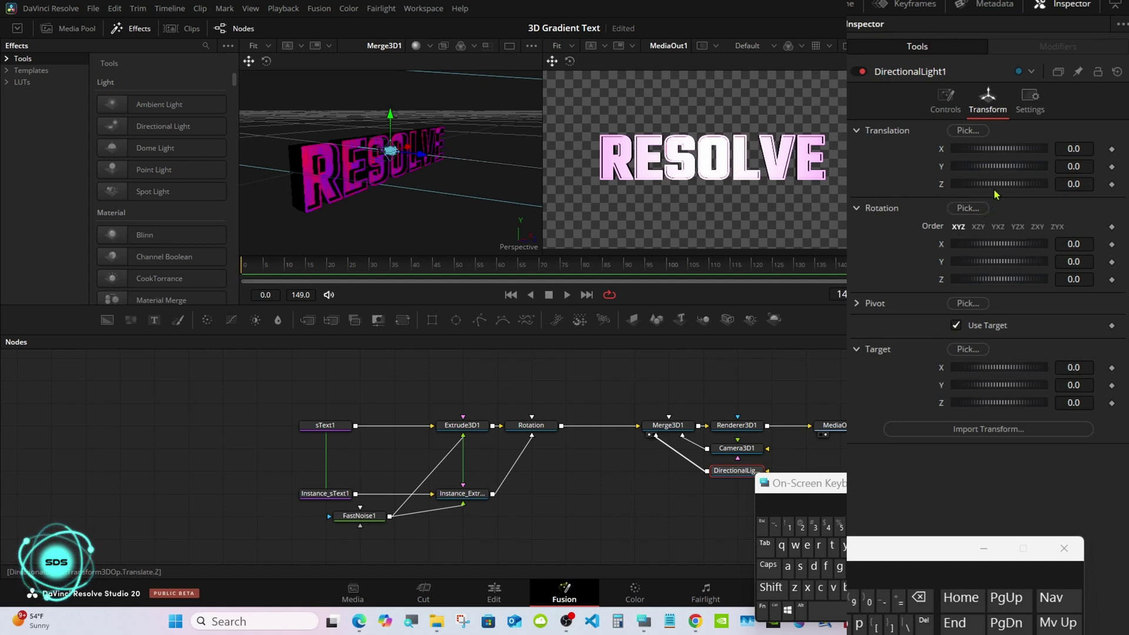
drag(995, 194, 1008, 191)
Scale the enlarged 3D view to fit and move DirectionalLight1 to Y 0.069 and Z 0.51
click(509, 45)
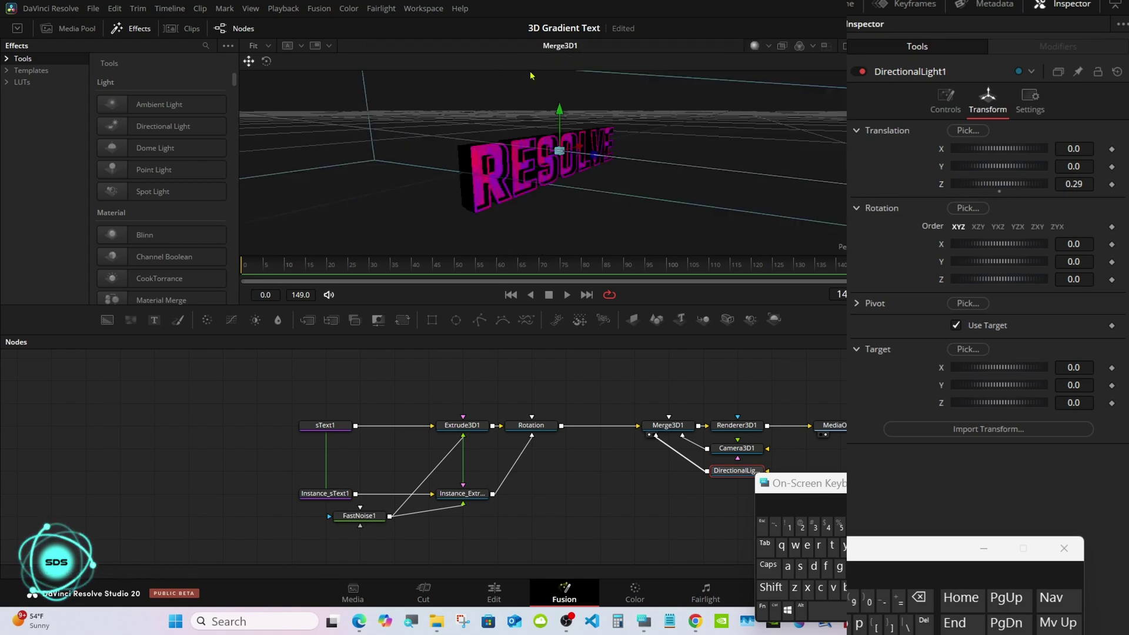
right_click(618, 182)
mouse_move(635, 184)
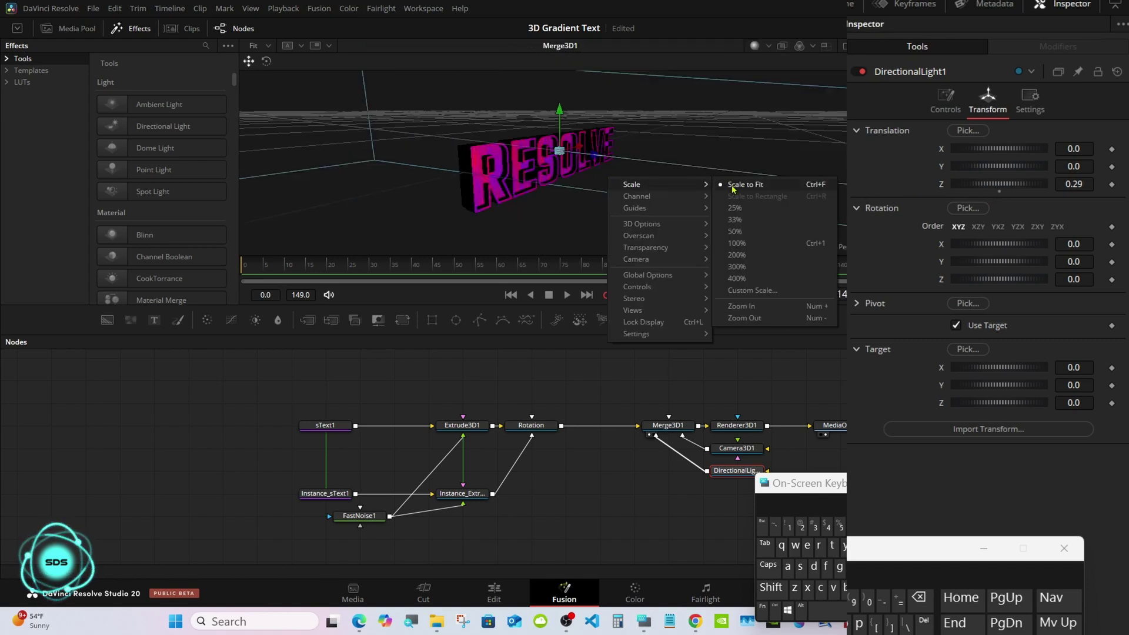
click(738, 186)
mouse_move(1071, 185)
mouse_down()
mouse_move(1084, 186)
mouse_move(1072, 167)
mouse_move(1083, 166)
mouse_move(1062, 166)
mouse_up()
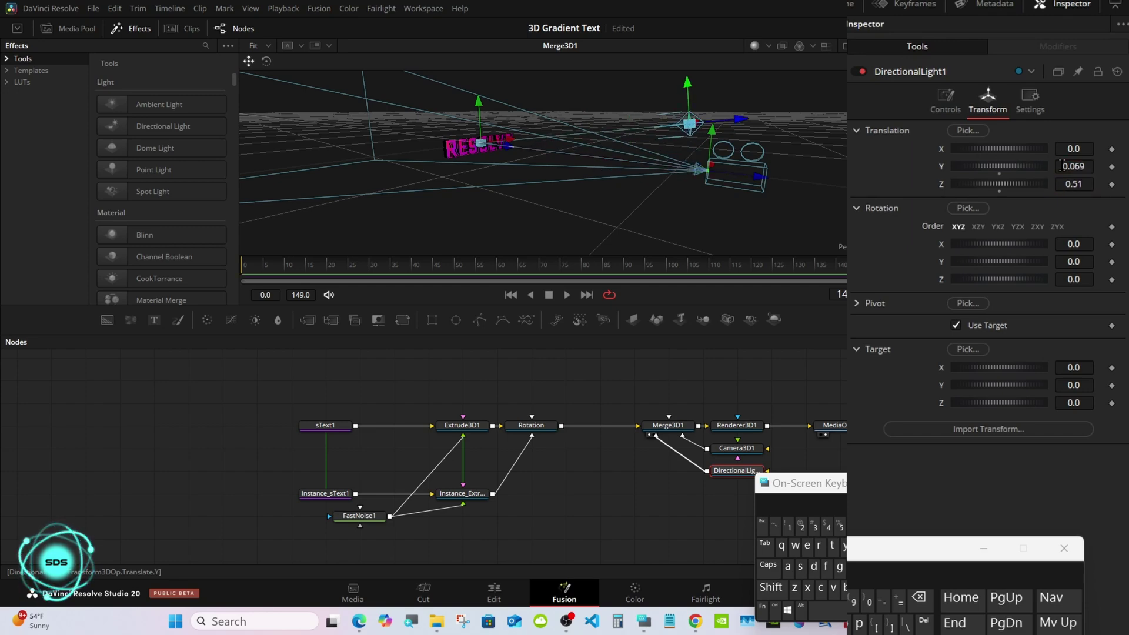
click(848, 46)
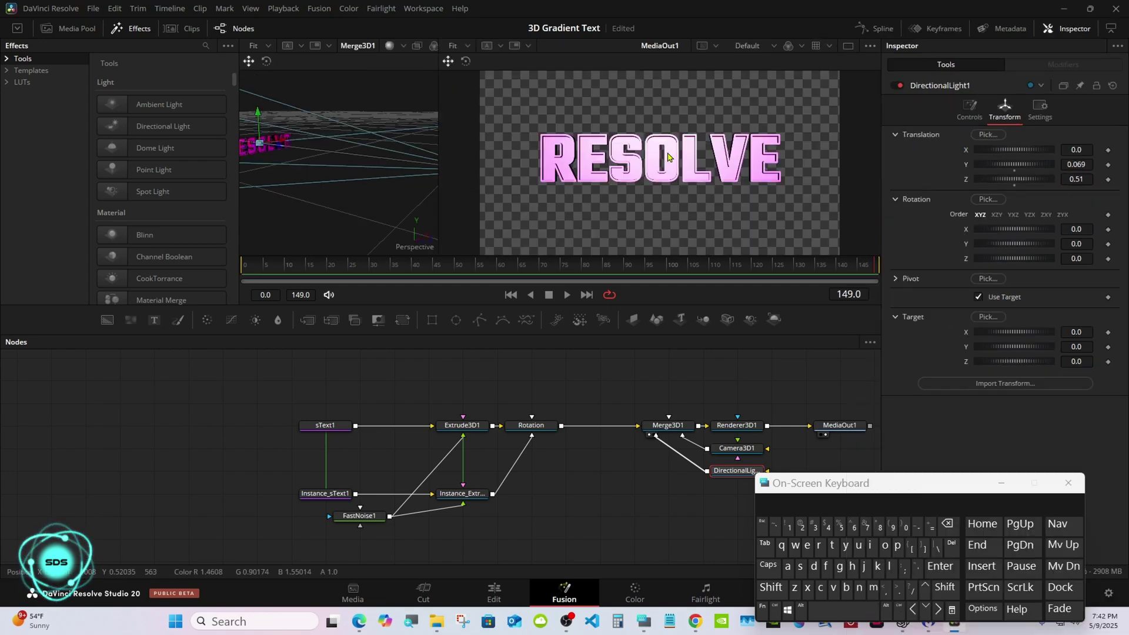
Set the Specular Intensity of Extrude3D1's material to 0.5
click(469, 429)
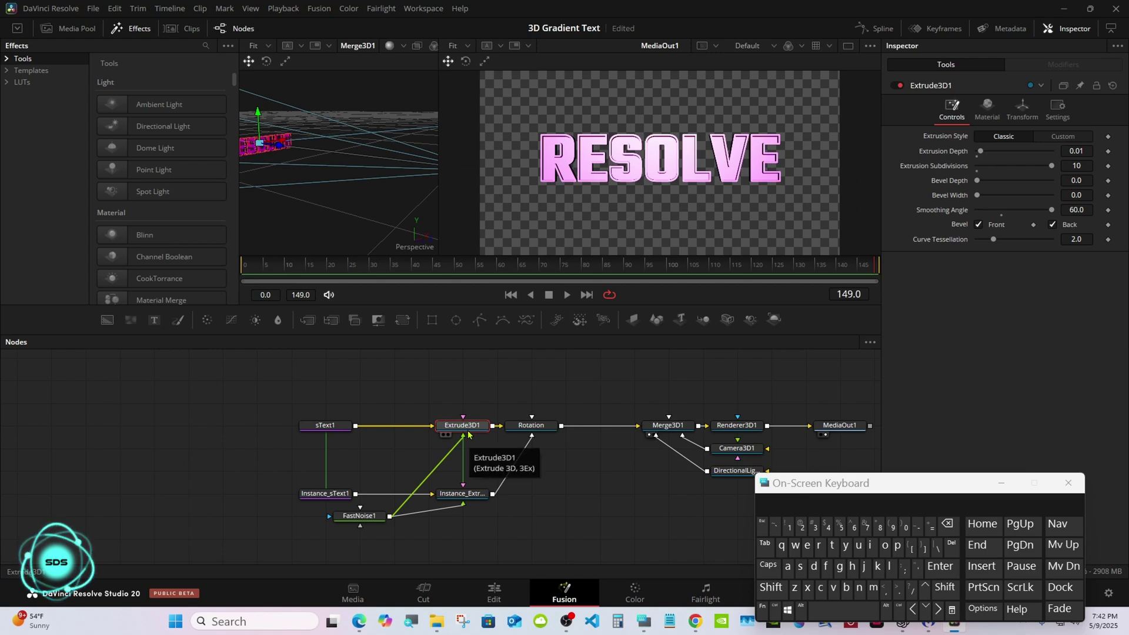
click(986, 112)
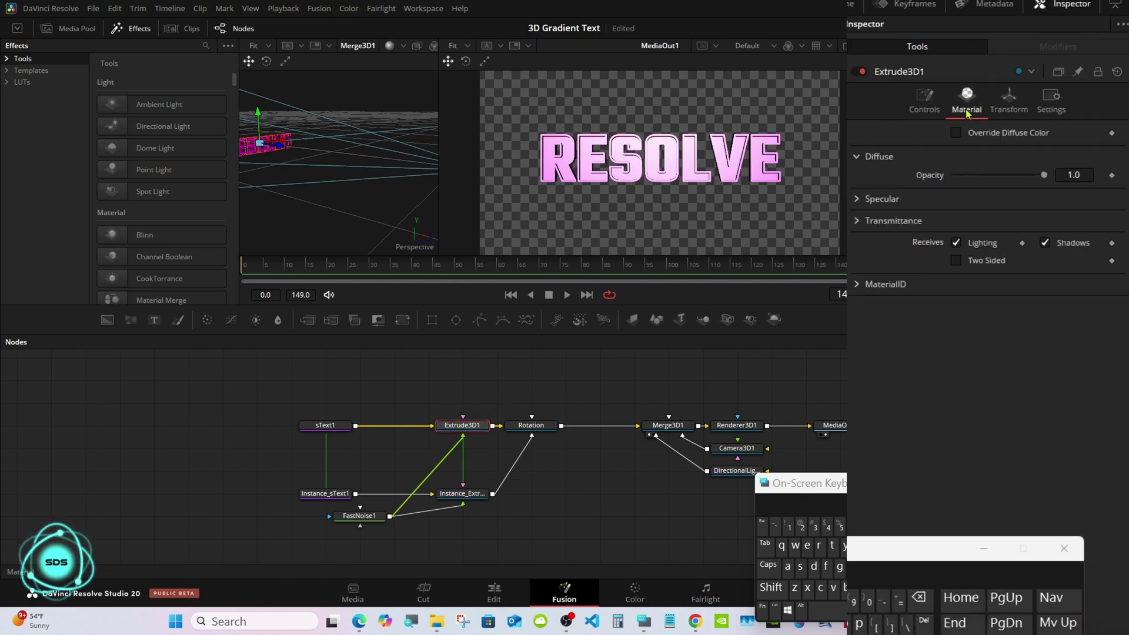
click(857, 200)
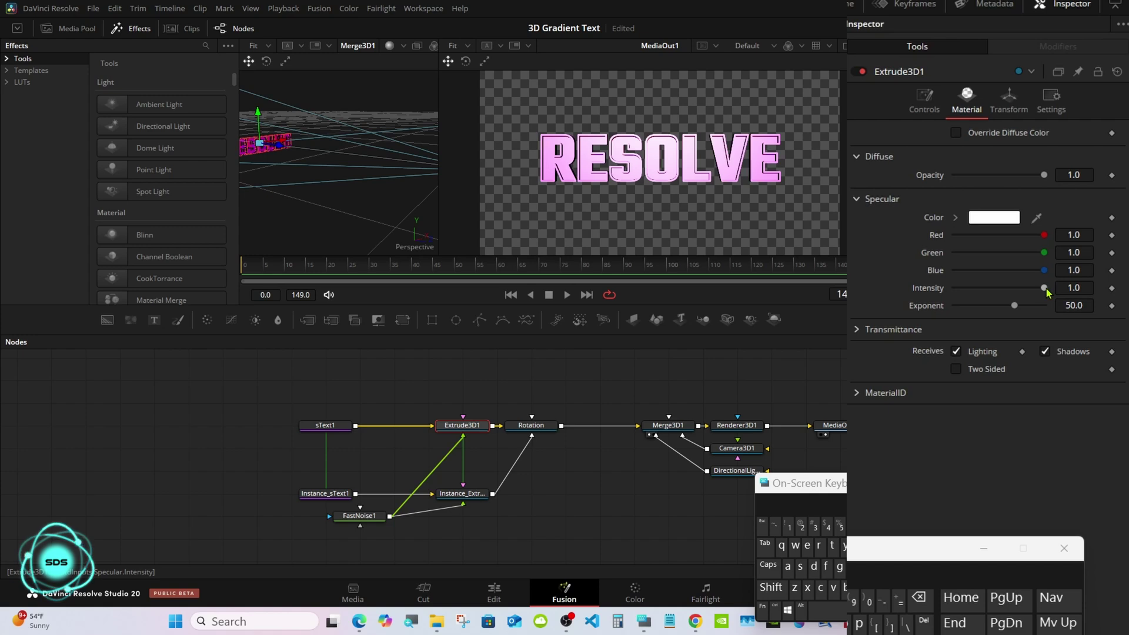
drag(1044, 288, 1005, 288)
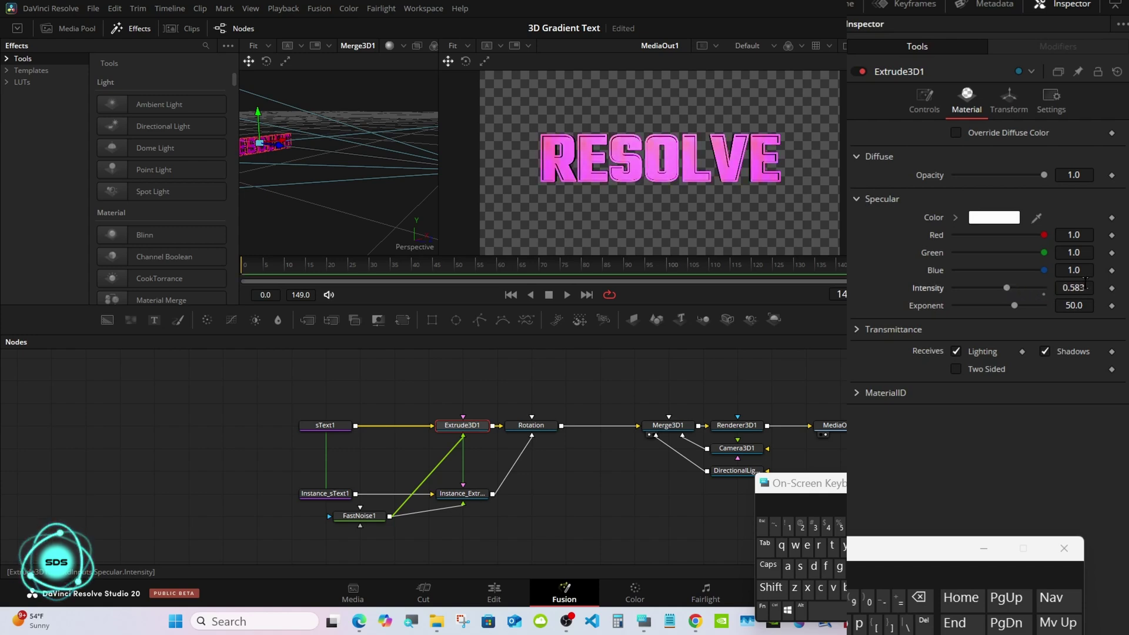
key(BackSpace)
key(BackSpace)
key(Tab)
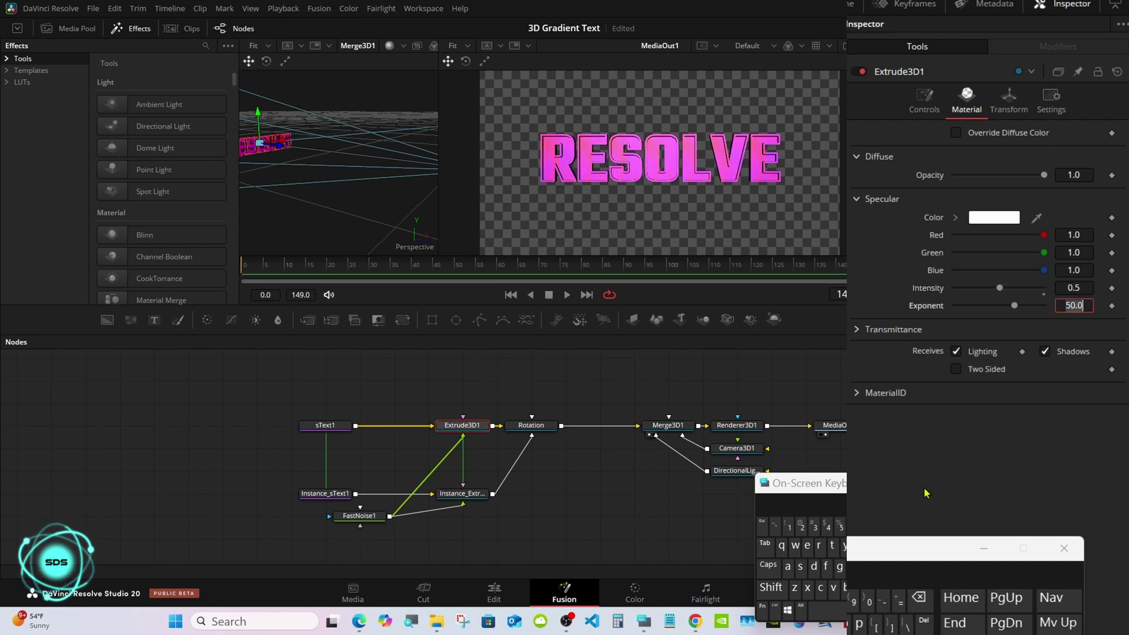
click(926, 473)
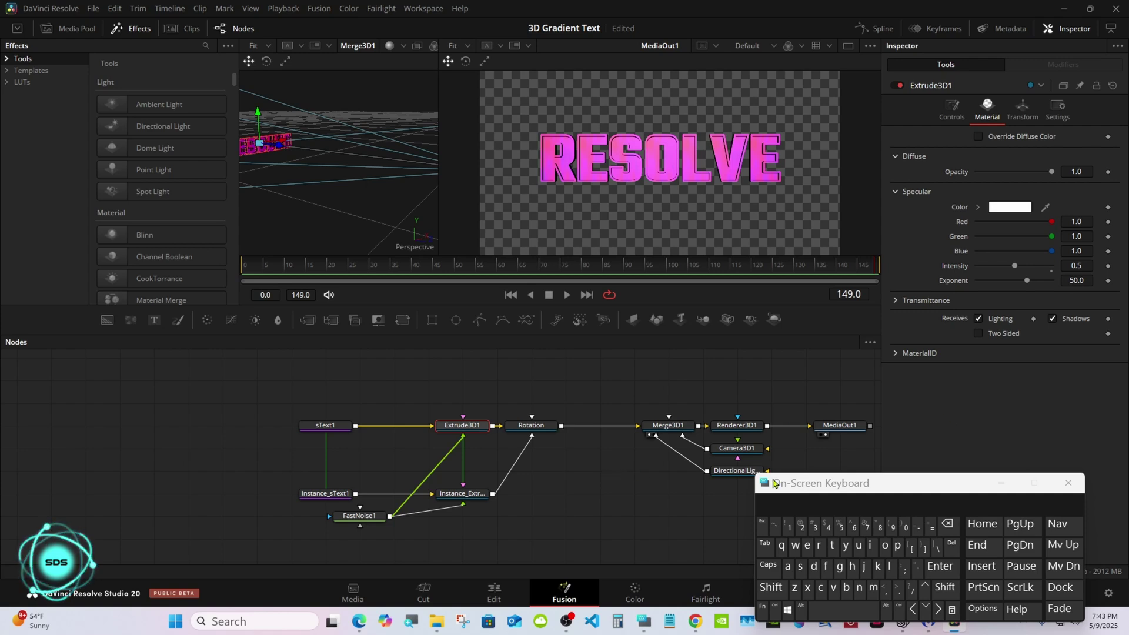
drag(773, 484, 793, 451)
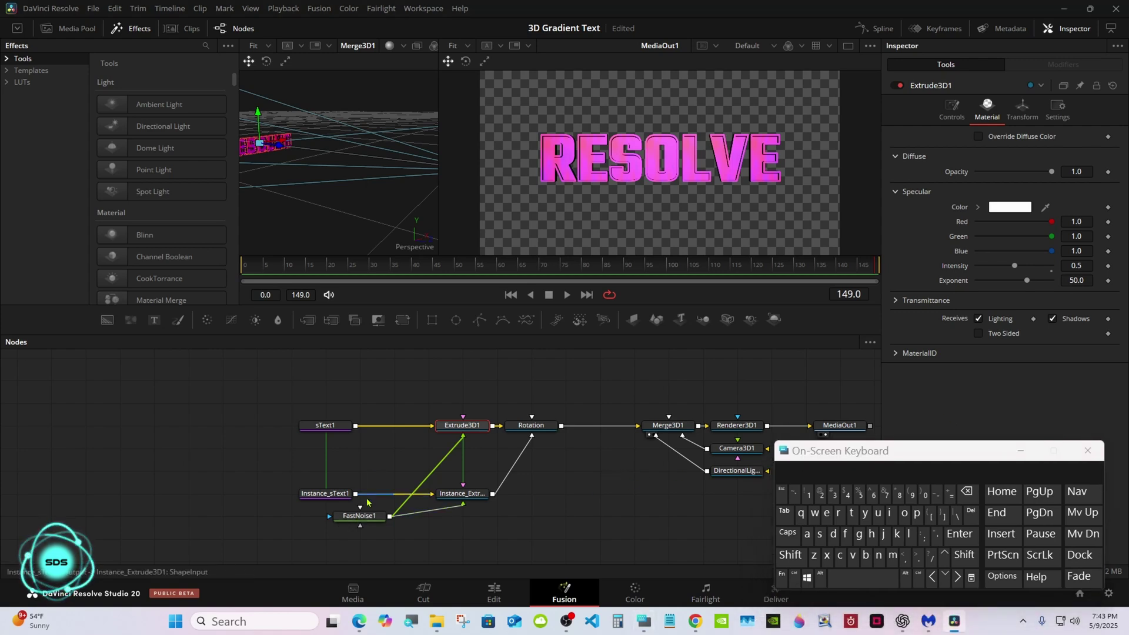
Move the FastNoise1 node between the two extrude branches and set its Seethe Rate to 0.15
drag(353, 515, 388, 469)
drag(863, 463, 658, 492)
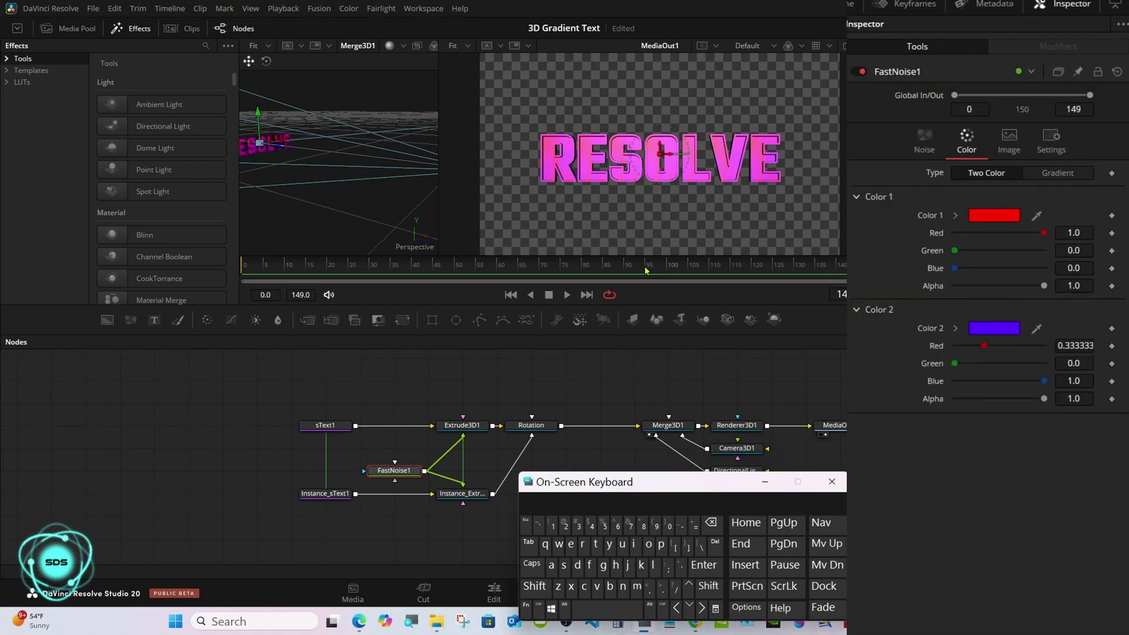
click(923, 147)
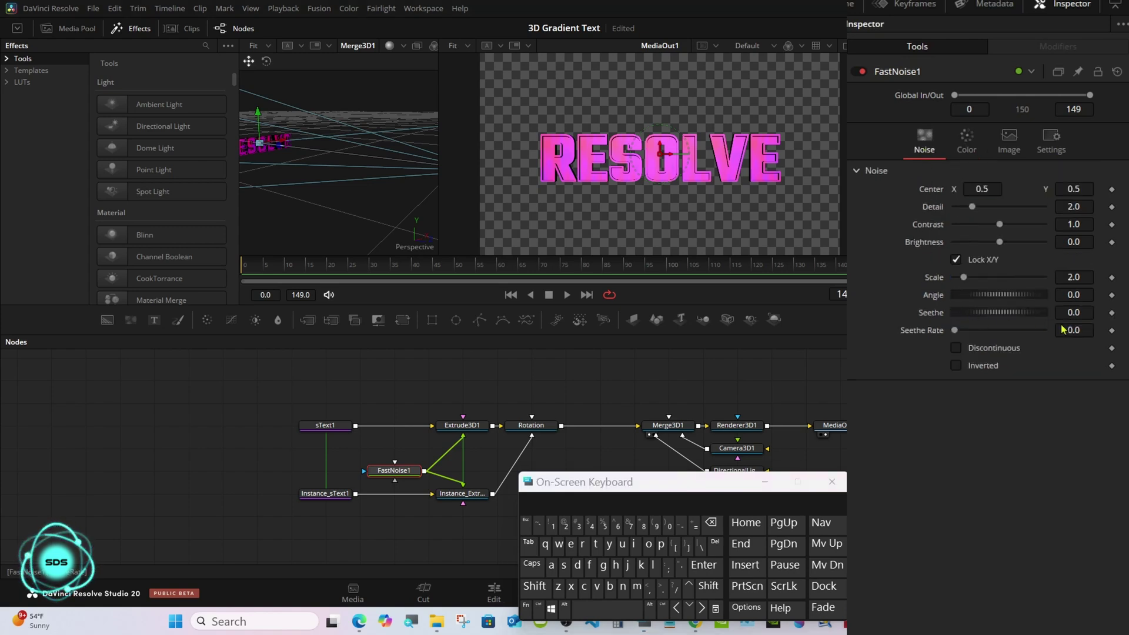
click(1080, 329)
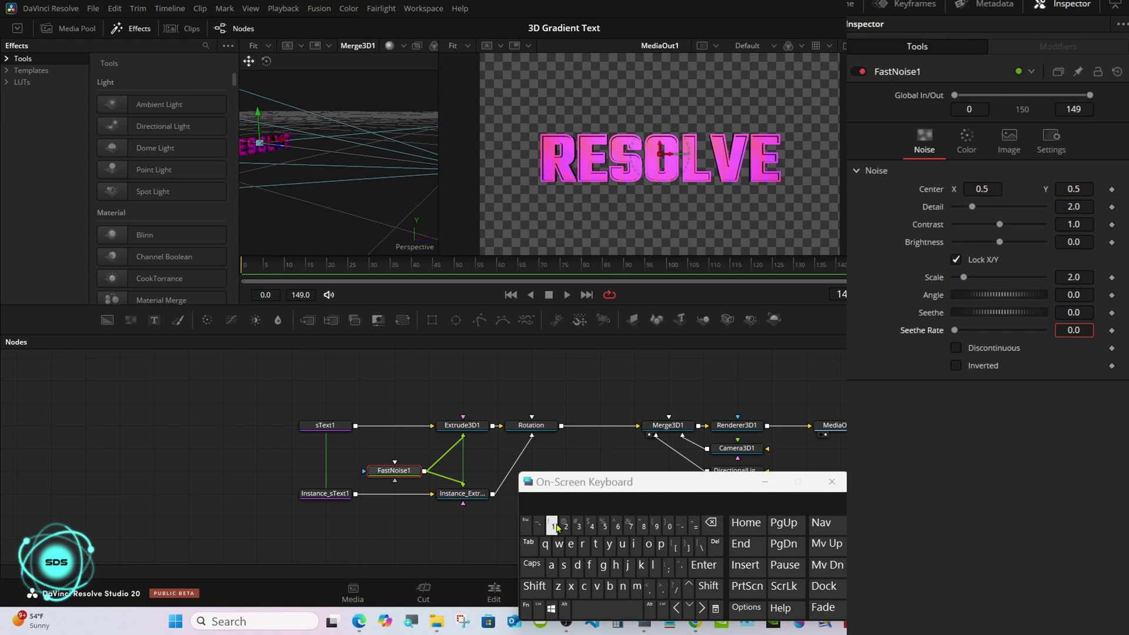
click(710, 522)
click(551, 526)
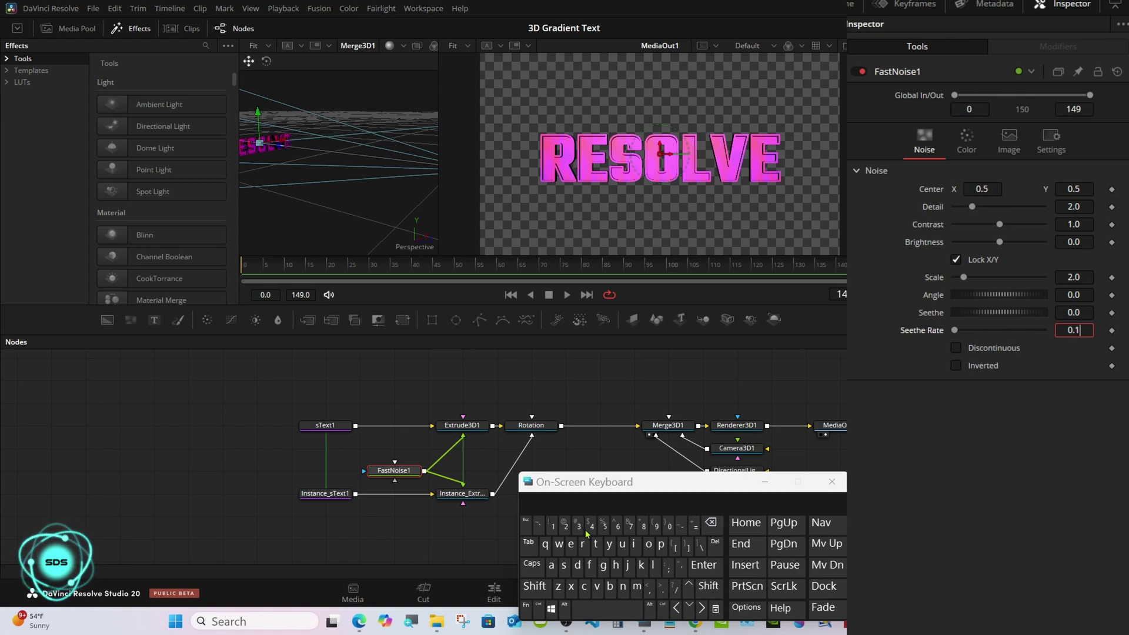
click(704, 564)
click(1077, 329)
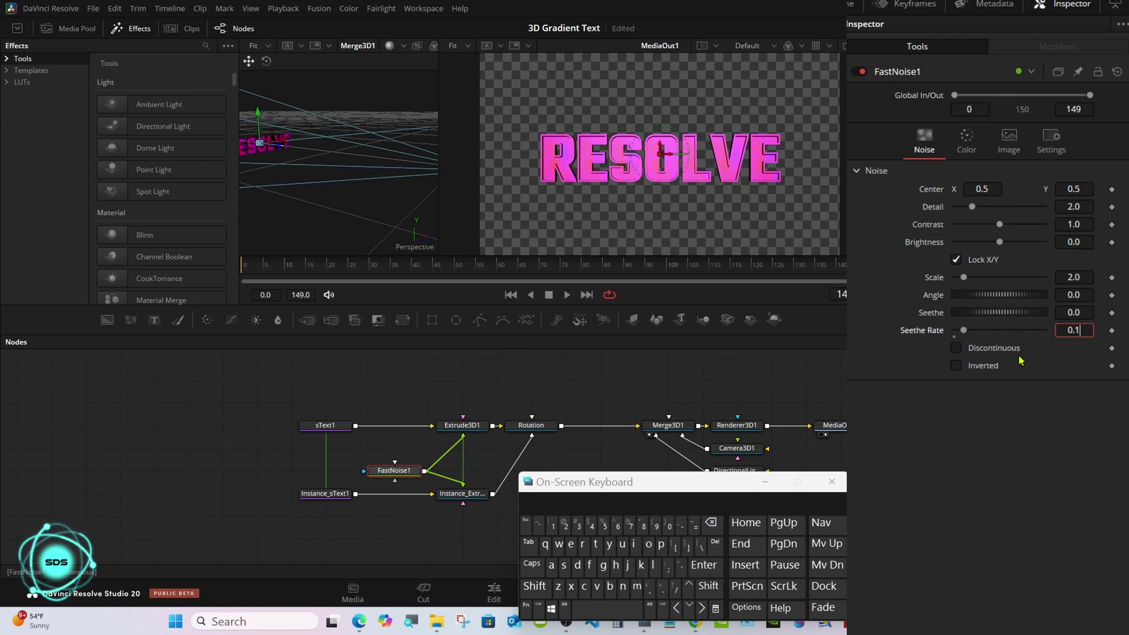
click(604, 525)
click(698, 567)
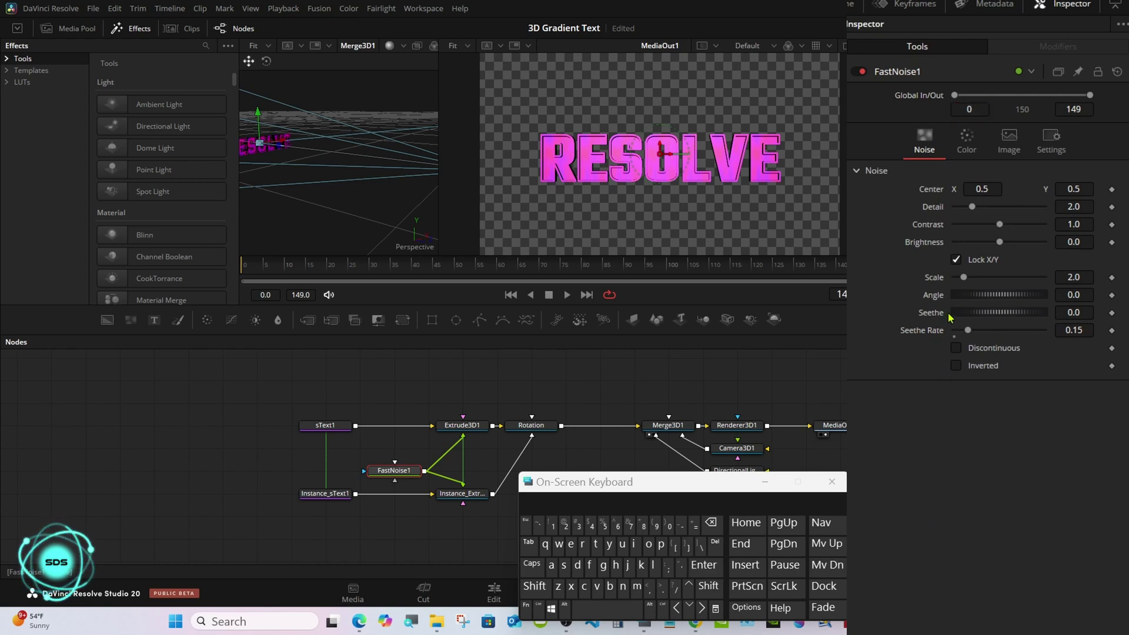
Set the noise Contrast of FastNoise1 to 2.0 and play back the animation to preview it
click(1082, 219)
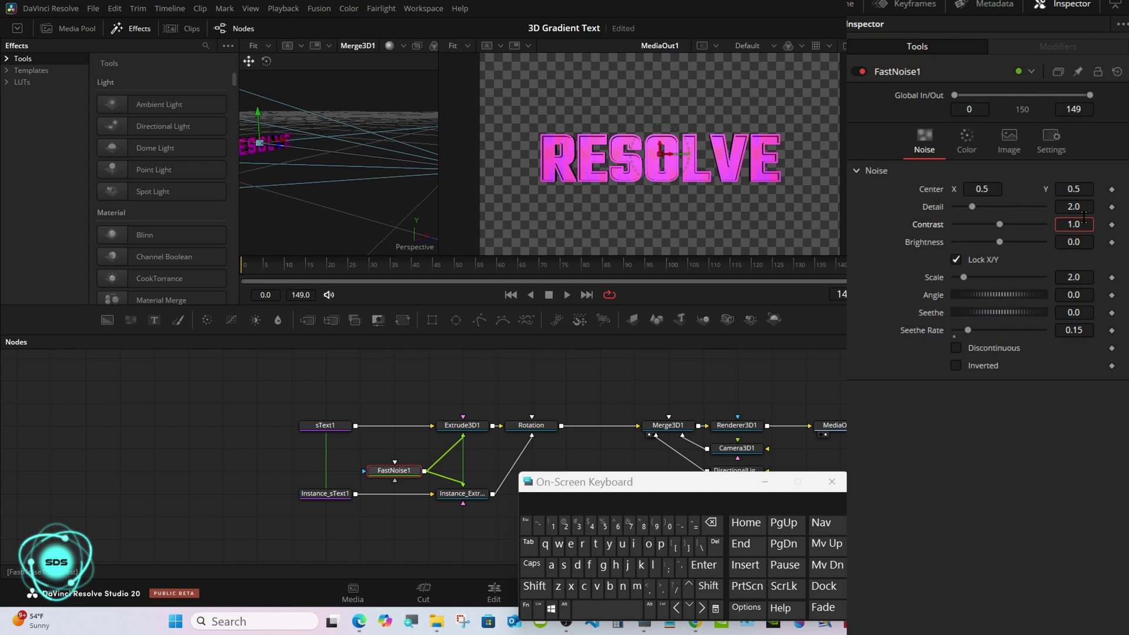
click(710, 523)
click(711, 523)
click(711, 523)
click(565, 525)
click(704, 565)
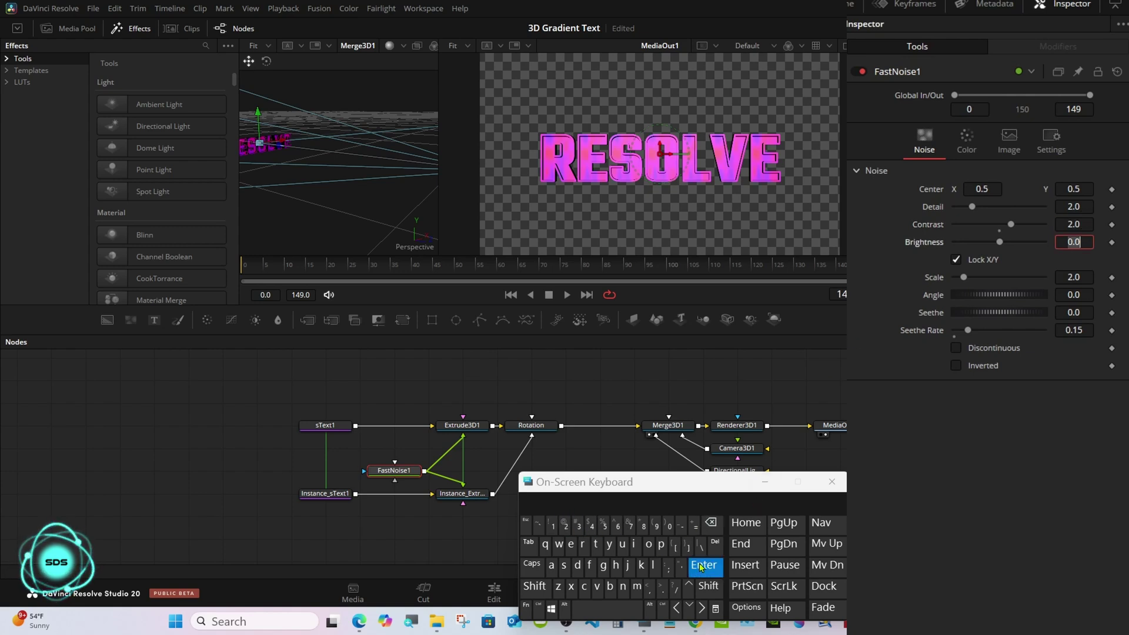
click(566, 297)
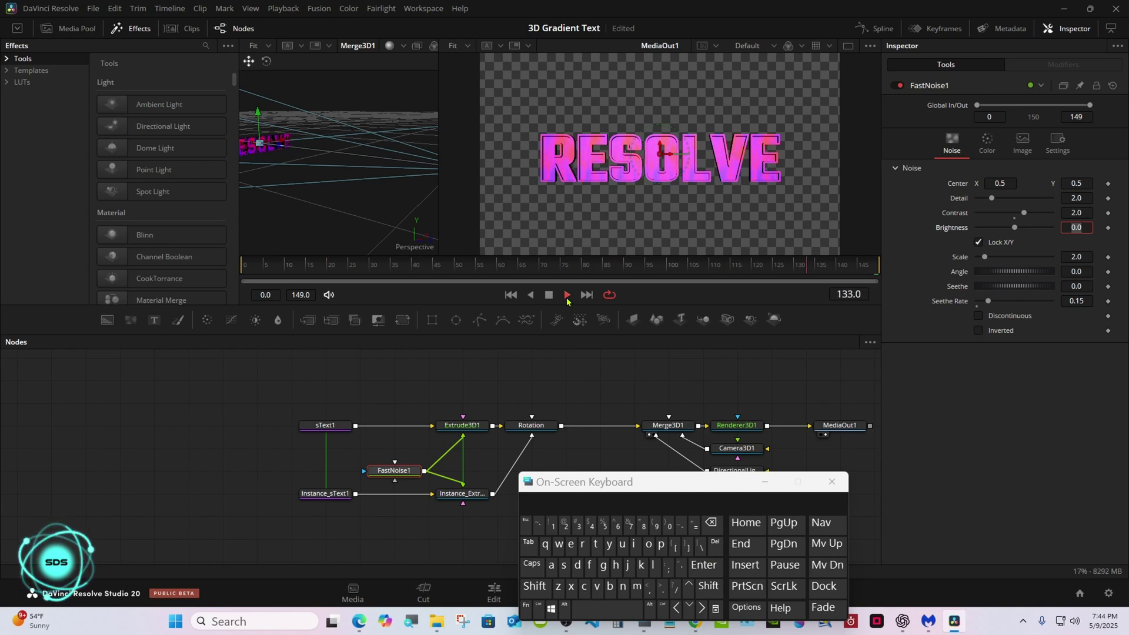
click(549, 294)
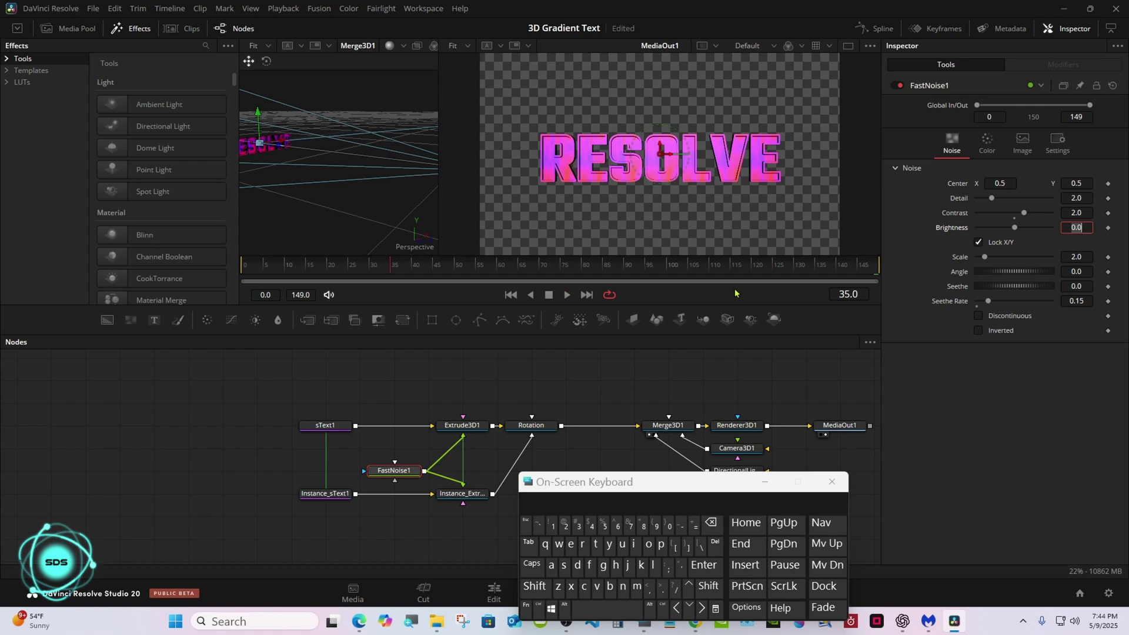
Switch FastNoise1's color type to Gradient and make the gradient's starting stop pure red by raising Red to 1.0
click(992, 145)
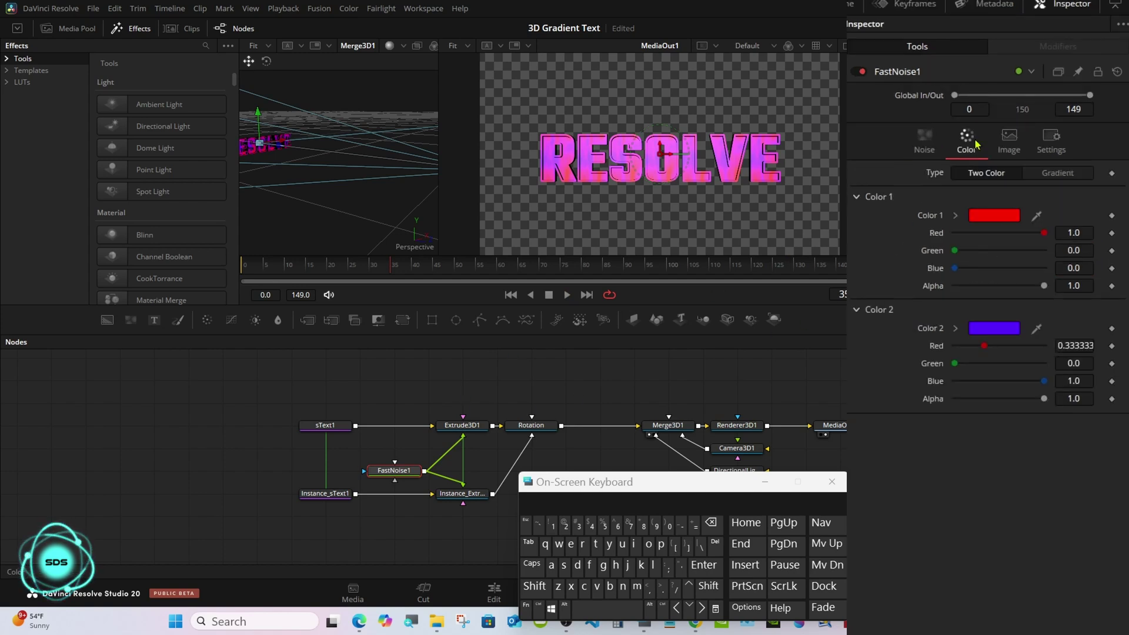
click(1051, 174)
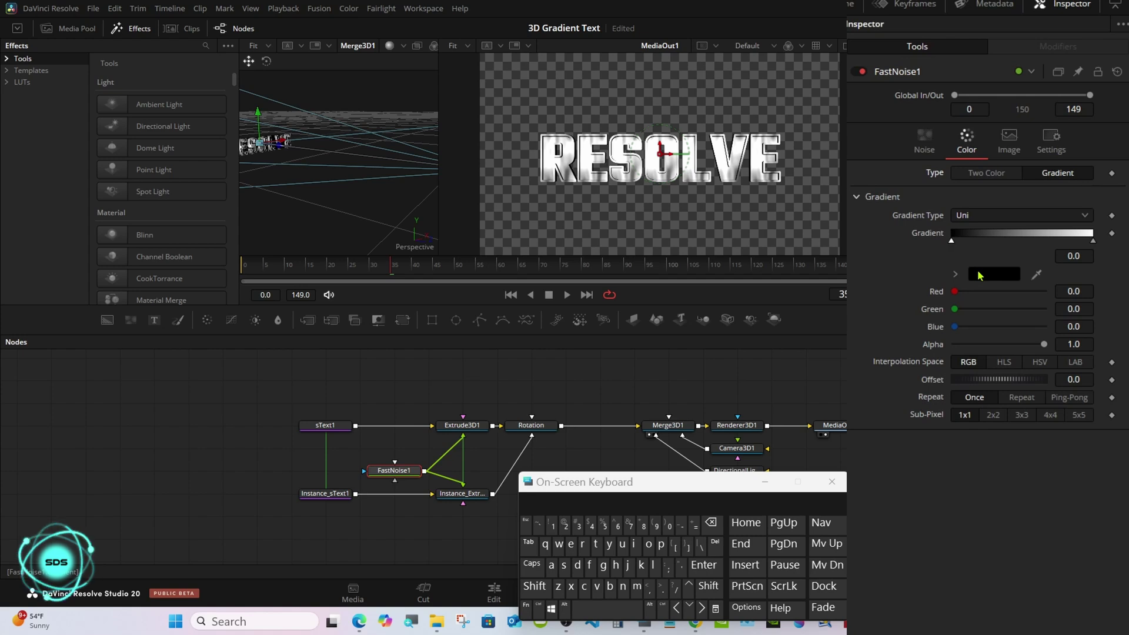
drag(955, 291, 1110, 294)
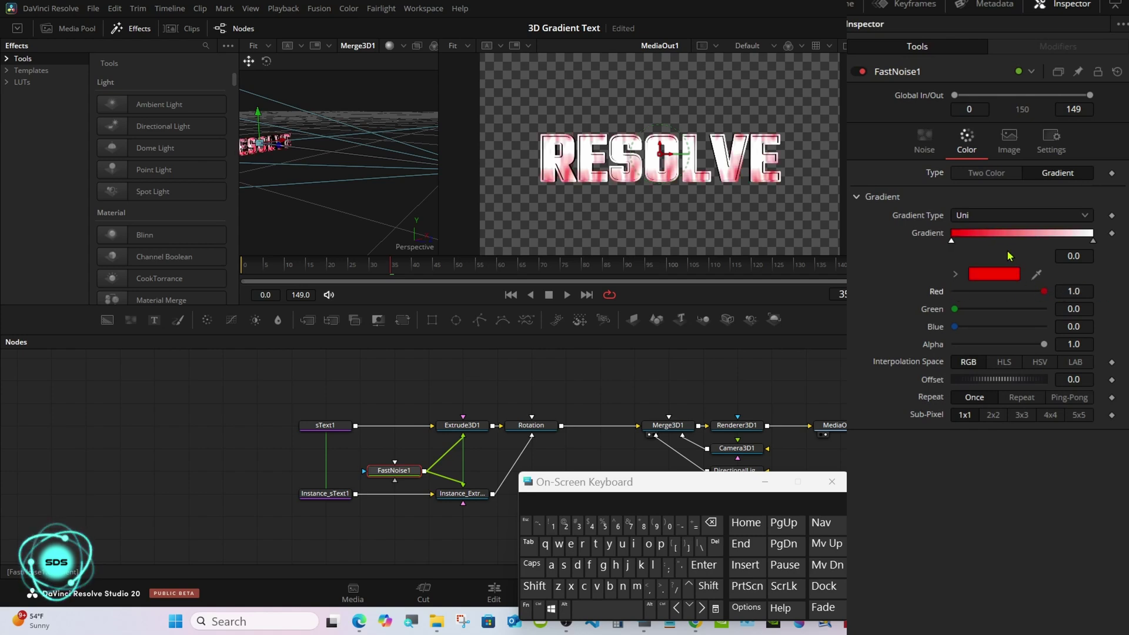
Add a gradient stop at about 0.30 and color it violet-blue, #5500ff
click(994, 236)
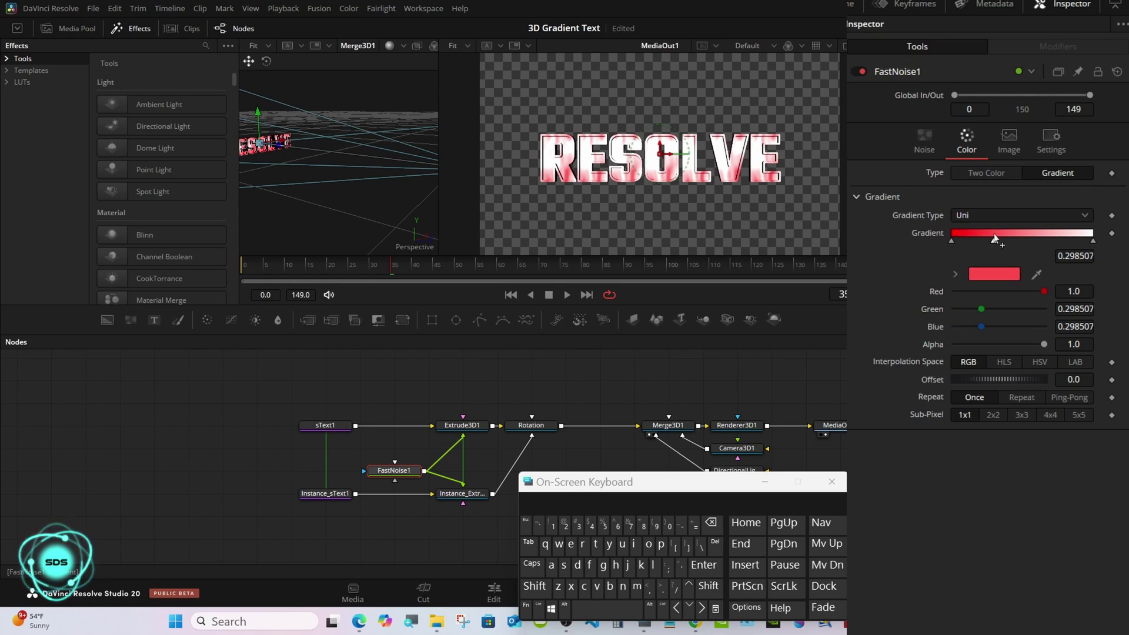
click(993, 274)
click(426, 284)
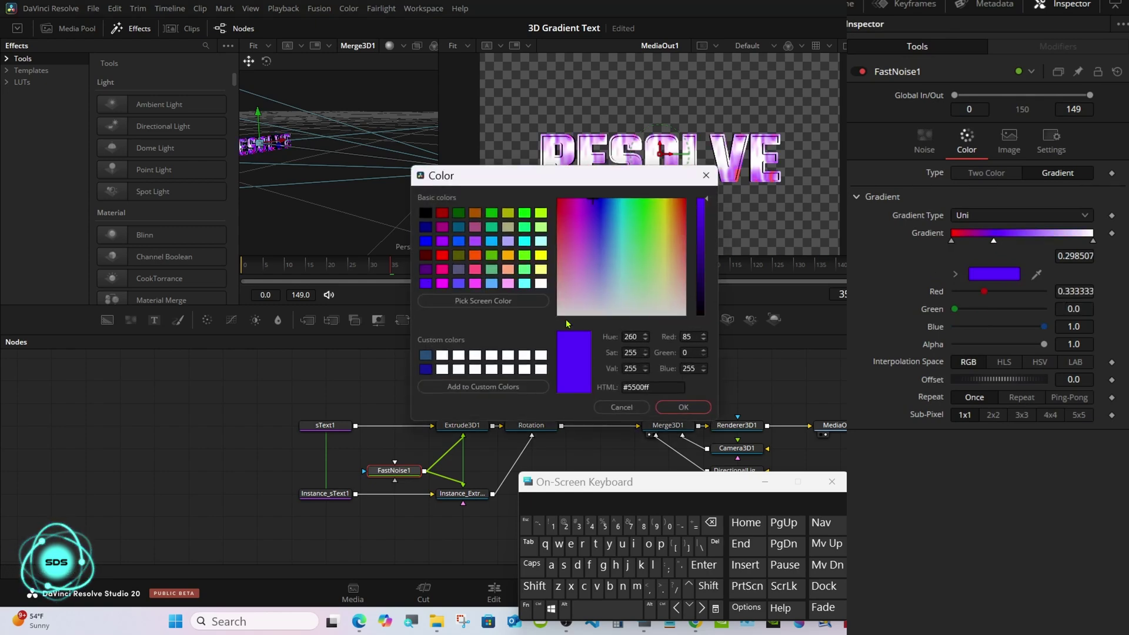
click(671, 412)
Add another gradient stop at about 0.64 and color it magenta, #ff00ff
click(1043, 238)
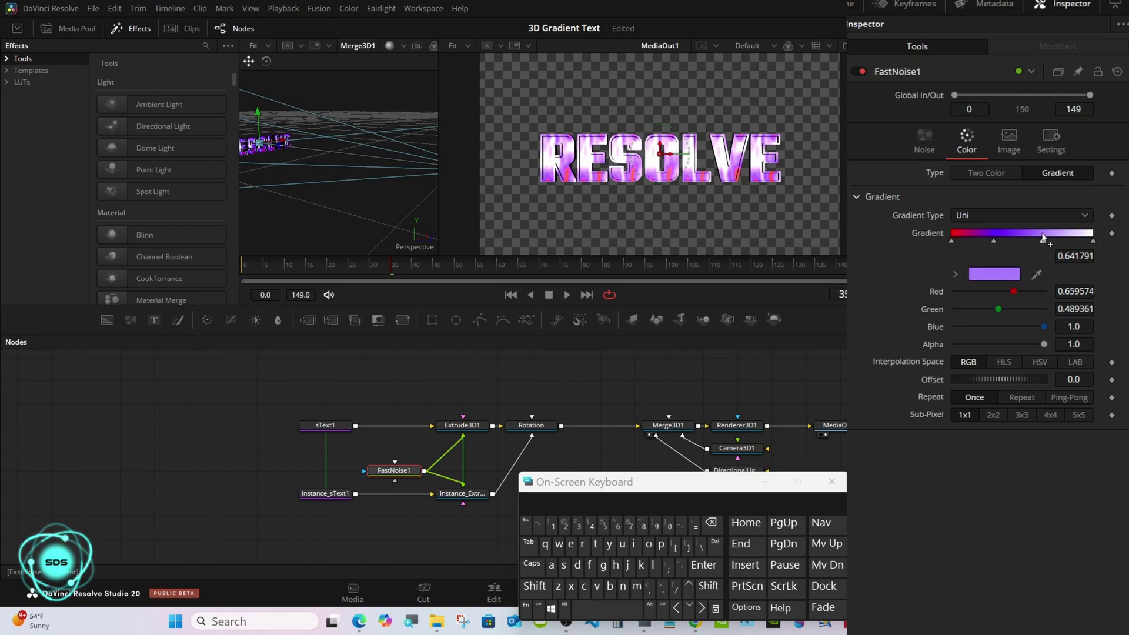
click(1007, 274)
click(442, 283)
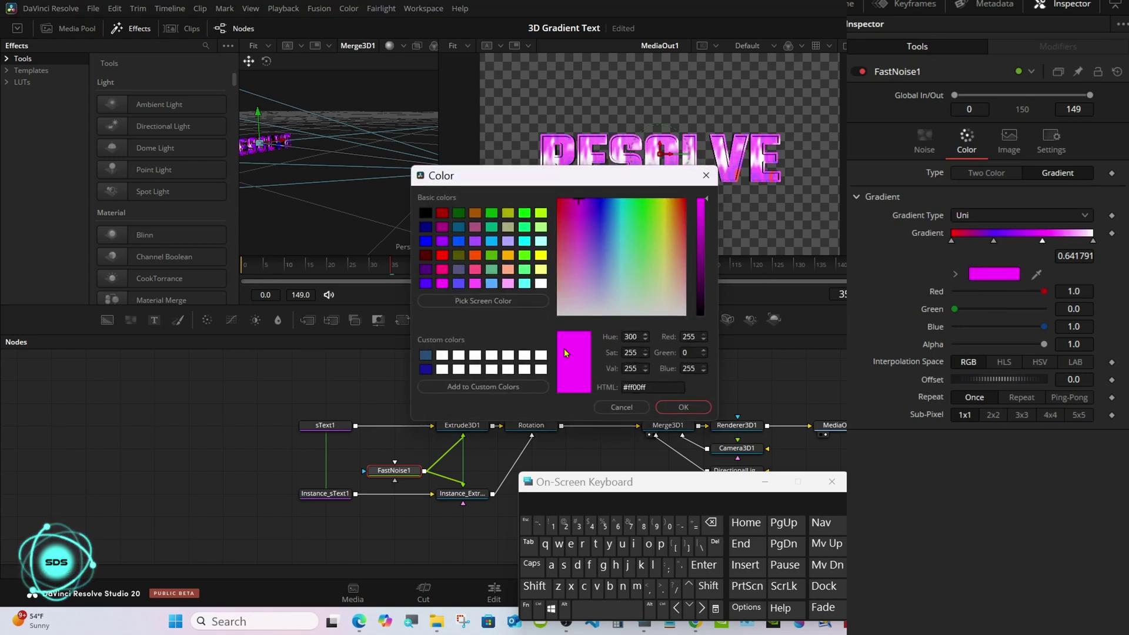
click(683, 407)
Change the gradient's white end stop to orange, #ffaa00
click(1093, 241)
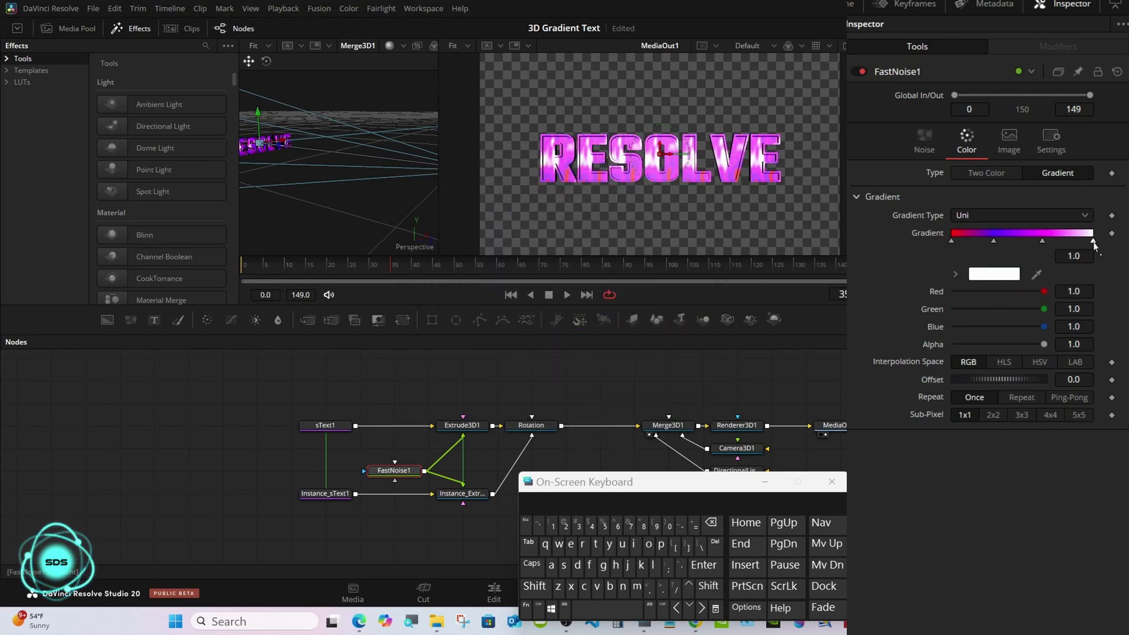
click(1004, 274)
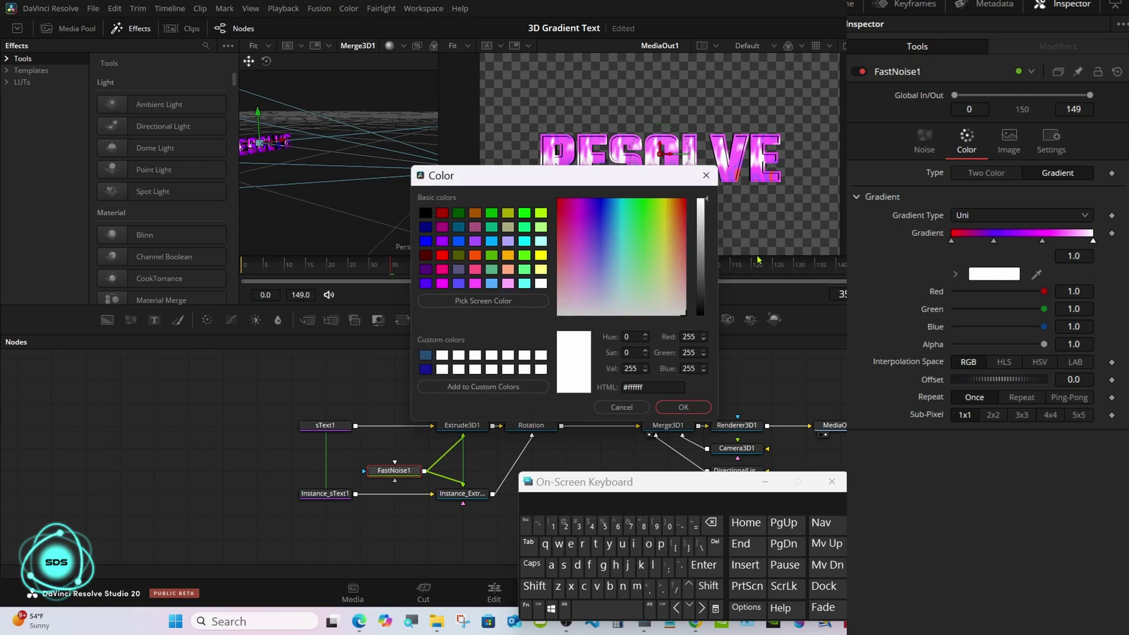
click(508, 255)
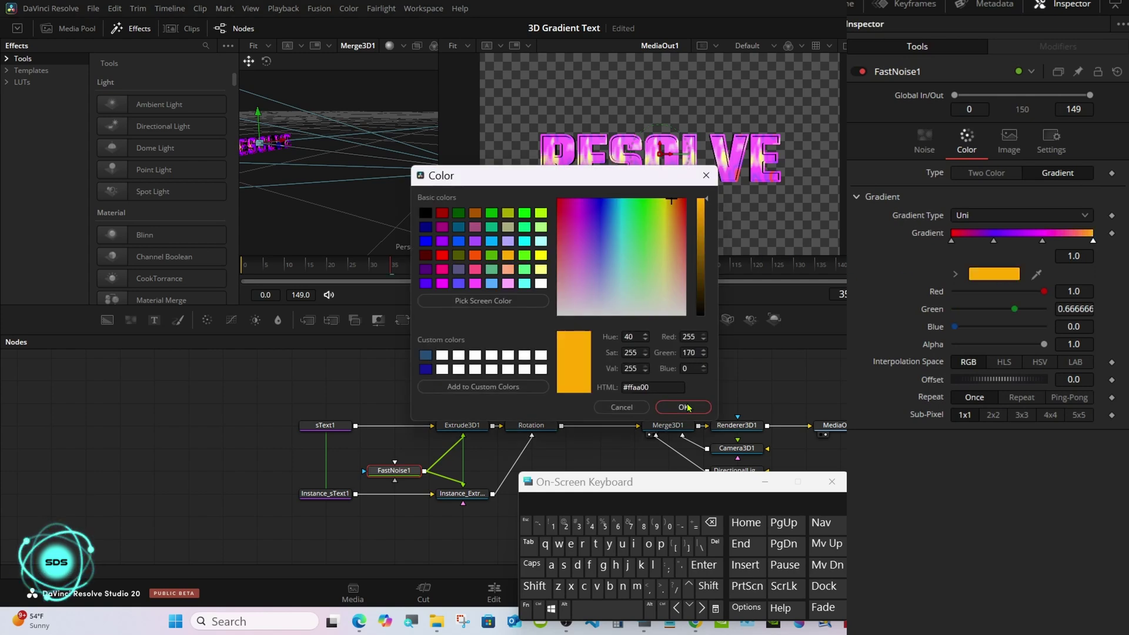
click(683, 407)
Play back the animation and set the gradient's Repeat mode to Ping-Pong
click(568, 294)
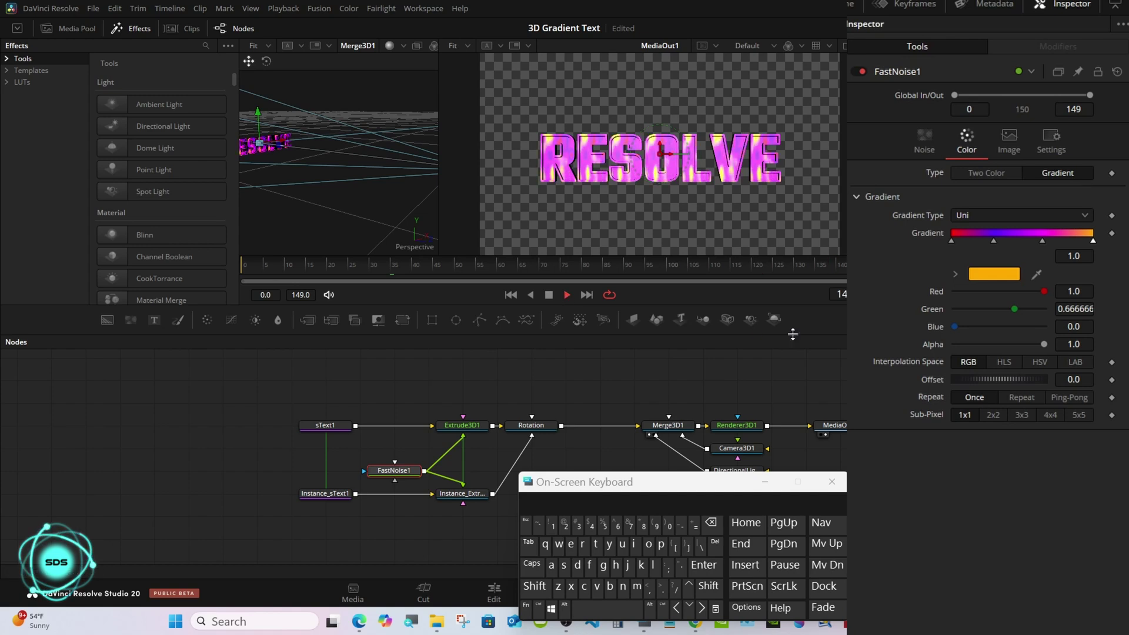
click(1069, 398)
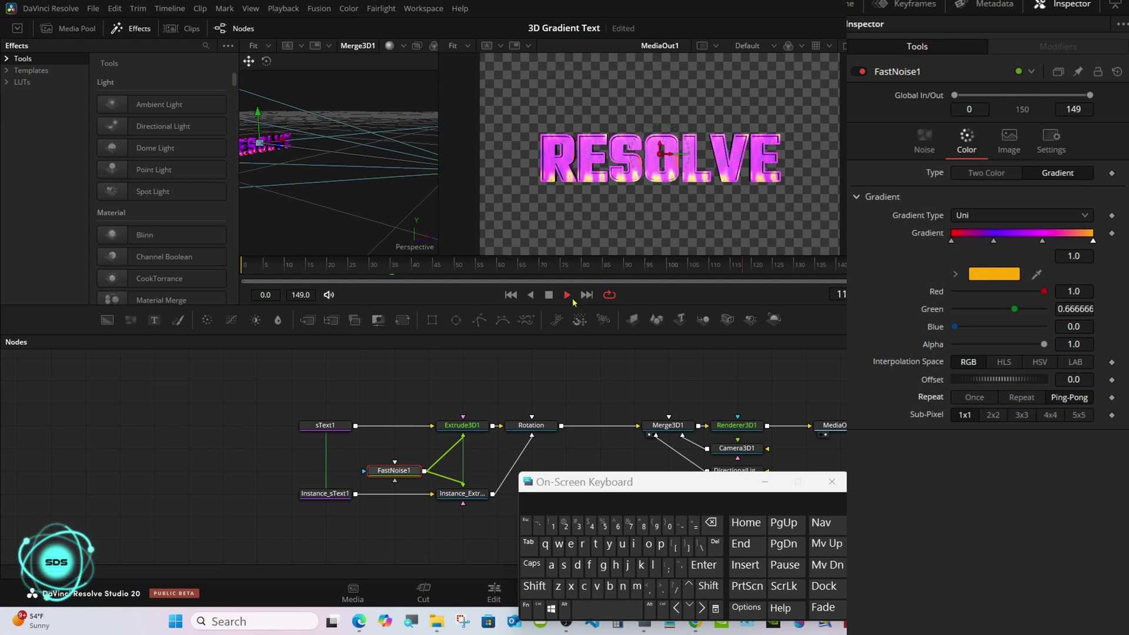
click(549, 295)
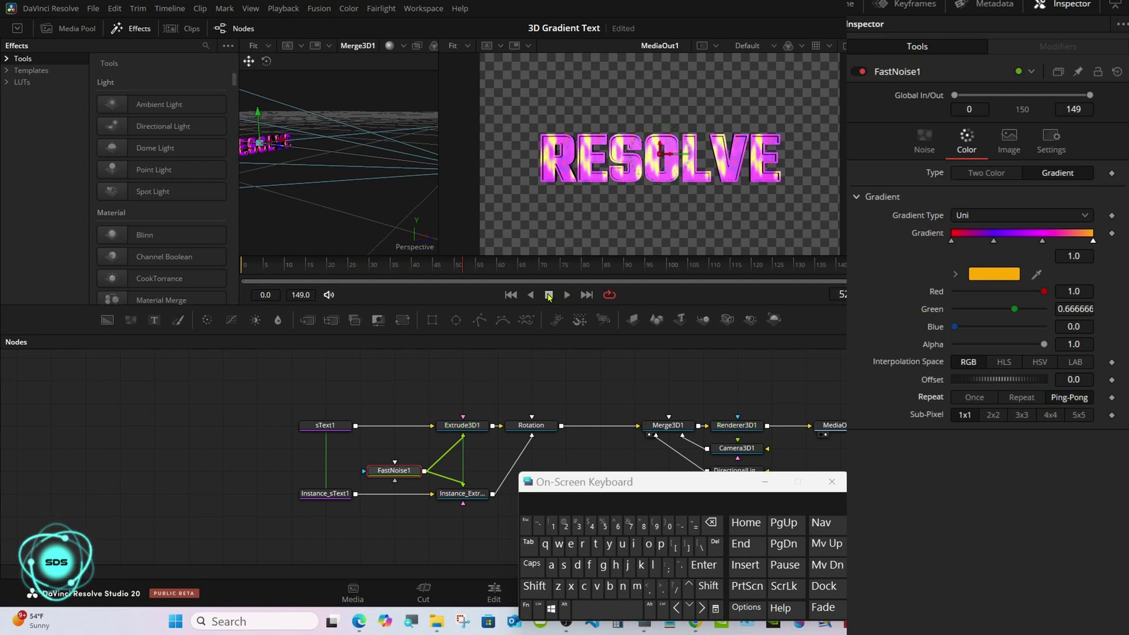
Try the Discontinuous and Inverted noise options of FastNoise1 during playback and turn both off again
click(932, 150)
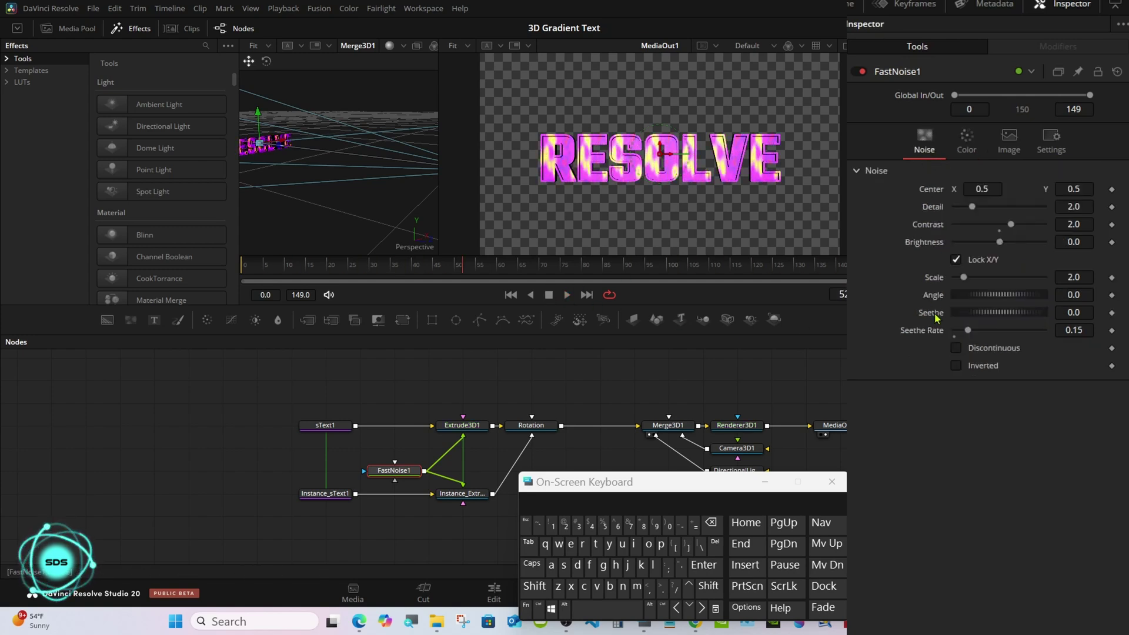
key(space)
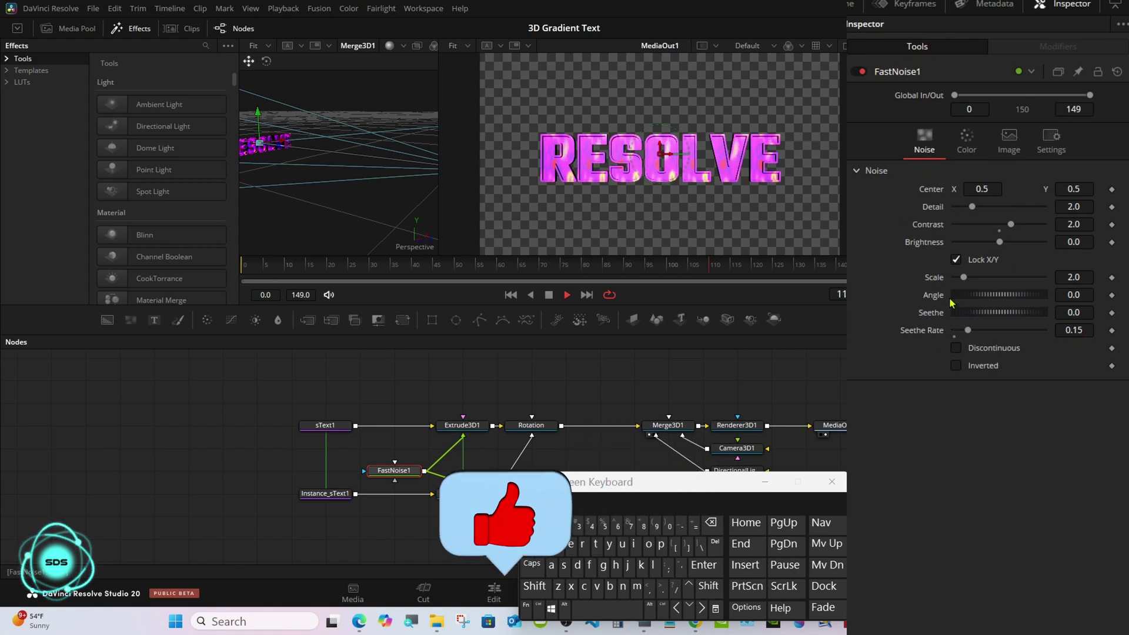
click(955, 348)
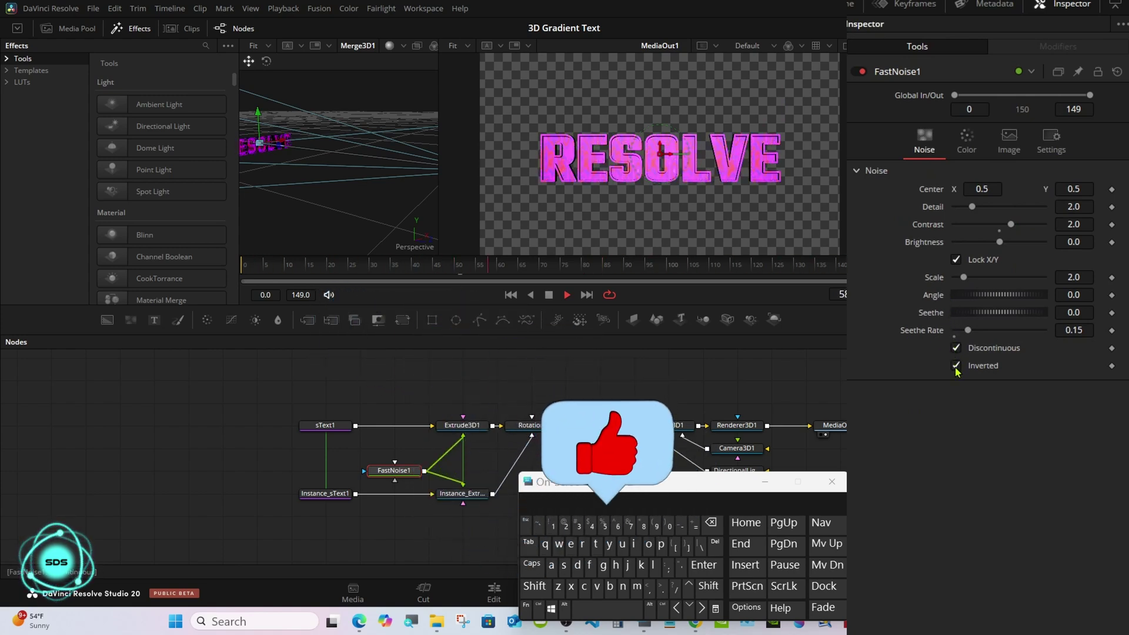
click(956, 350)
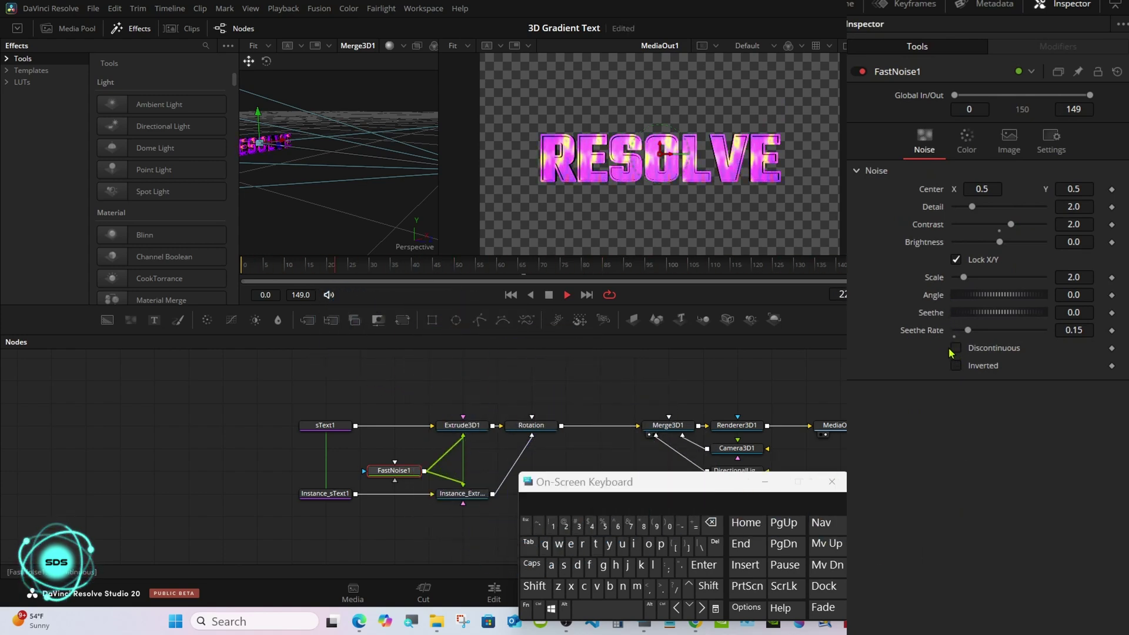
key(space)
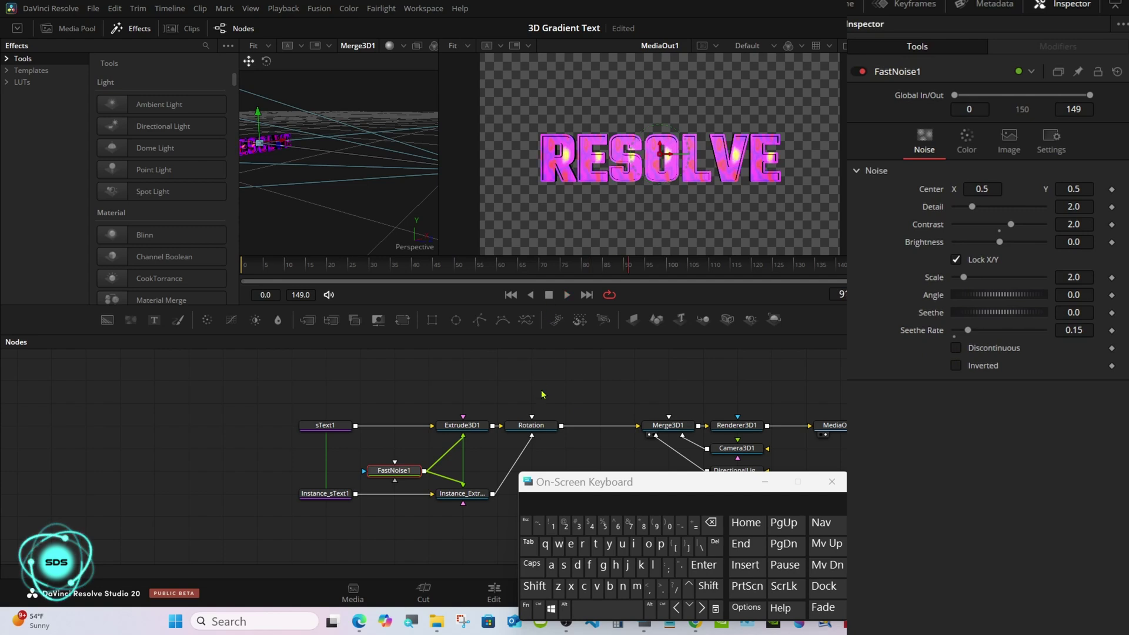
Set the Y Rotation of the Rotation node to 30
click(539, 425)
drag(998, 140, 1044, 133)
Show only the MediaOut1 output in a single viewer and turn off its Checker Underlay
click(844, 45)
click(870, 45)
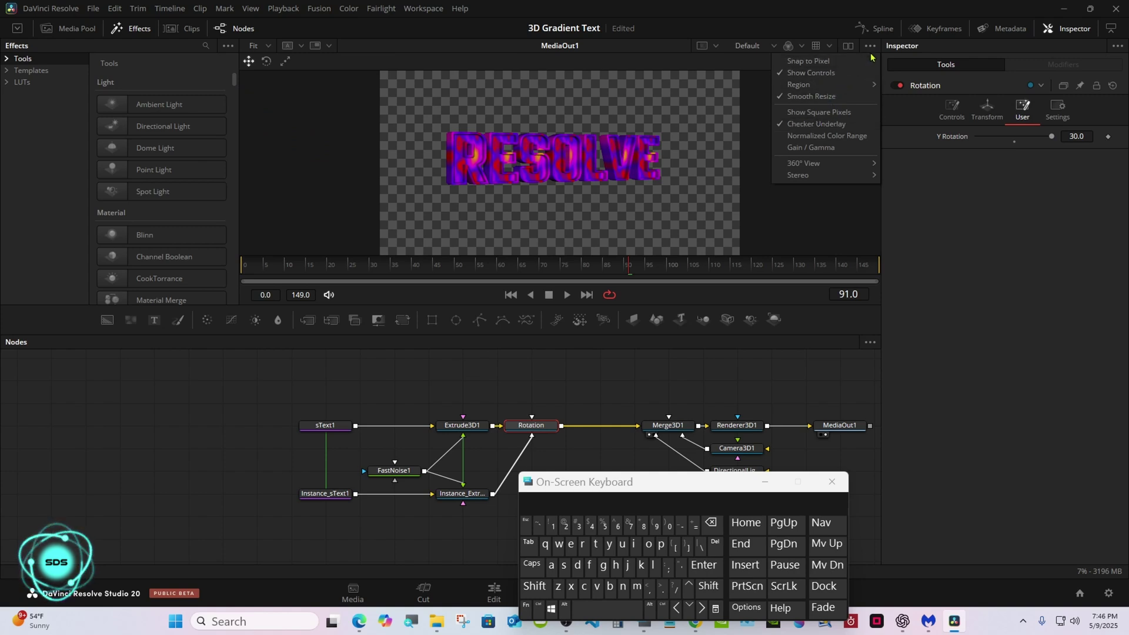
click(805, 124)
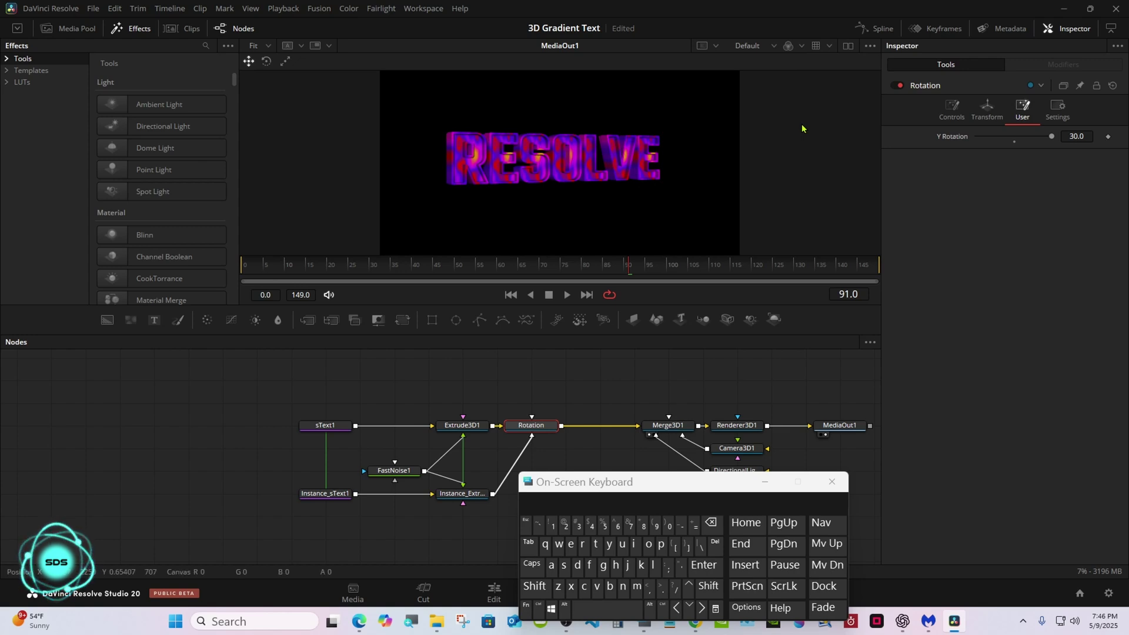
Enlarge the viewer, play back the rotated text animation, and shrink the viewer to reveal the nodes again
drag(590, 336, 590, 400)
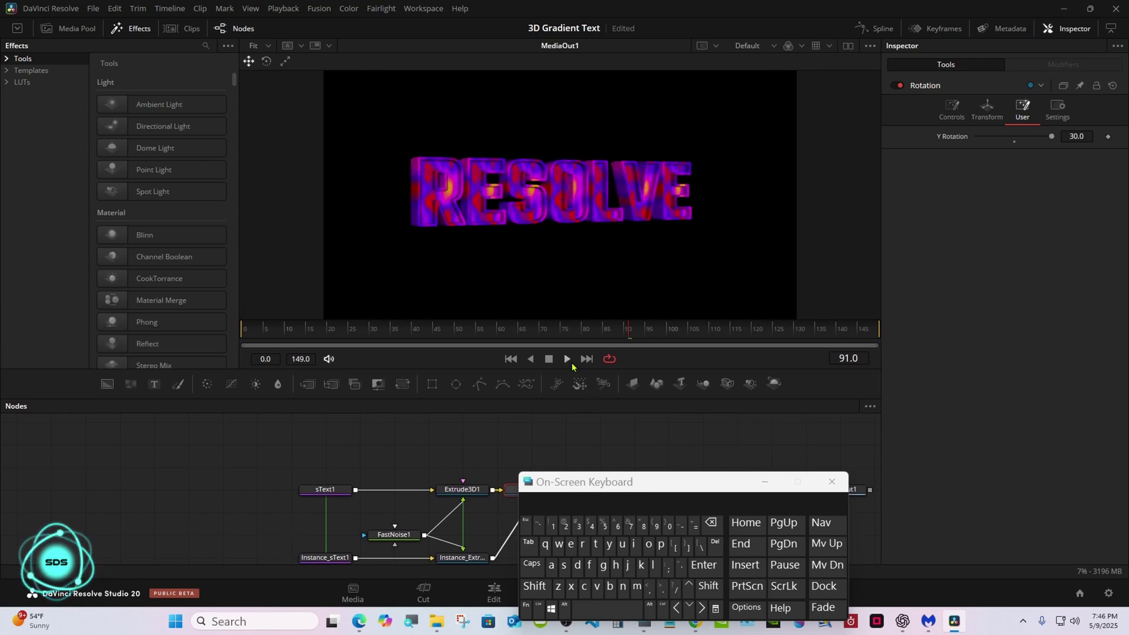
click(567, 358)
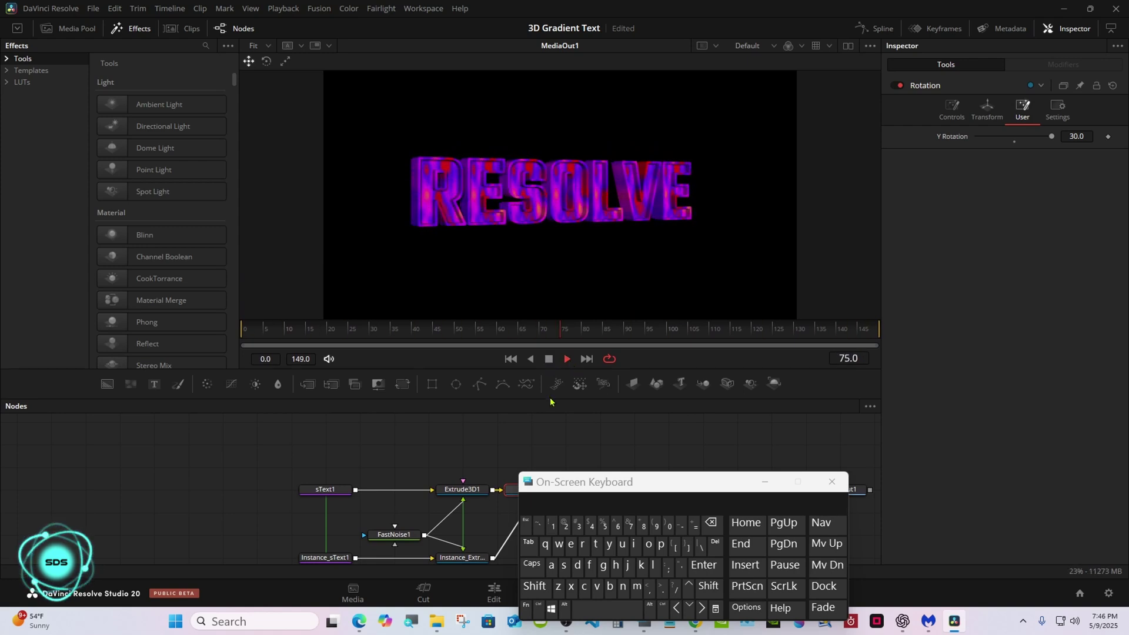
click(548, 359)
drag(546, 398, 544, 296)
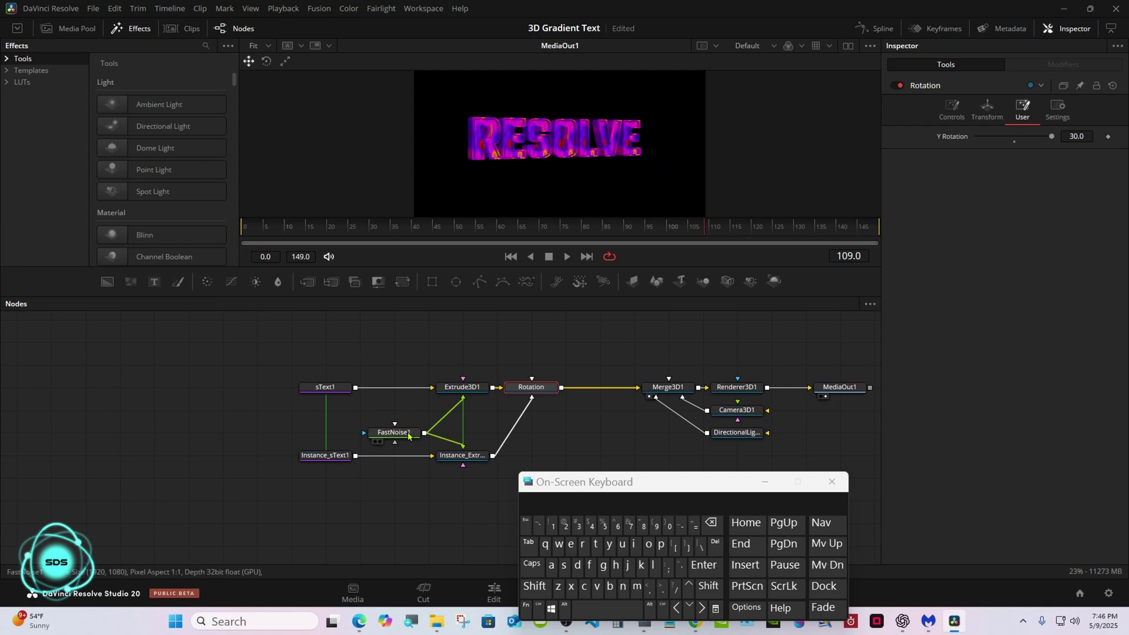
Switch FastNoise1's color type back to Two Color and preview part of the animation
click(407, 432)
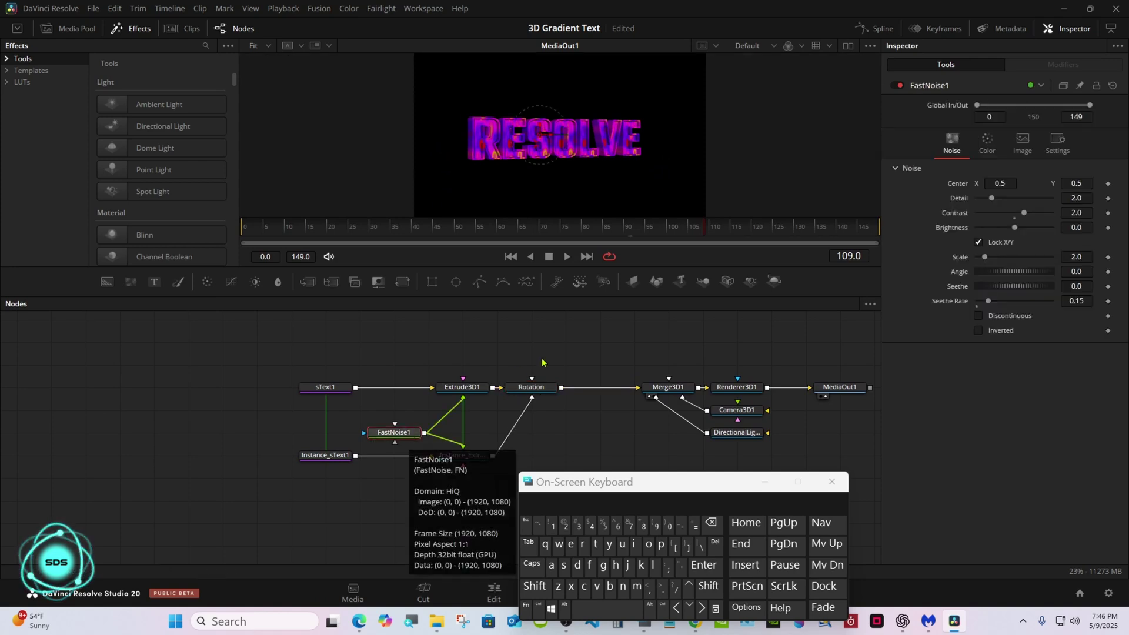
click(960, 143)
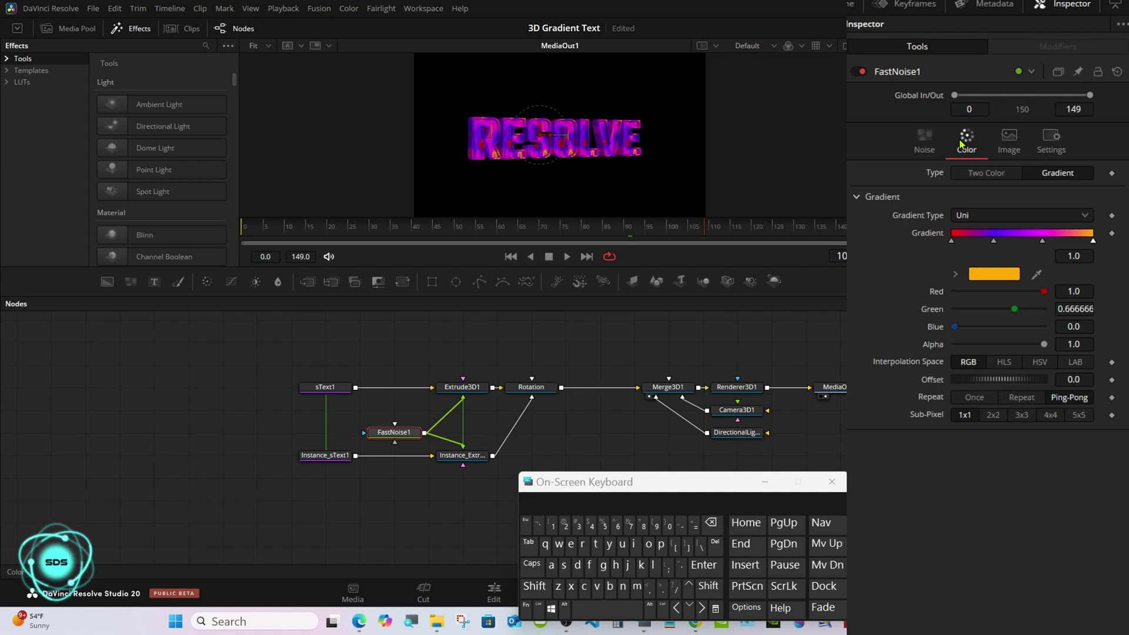
click(977, 174)
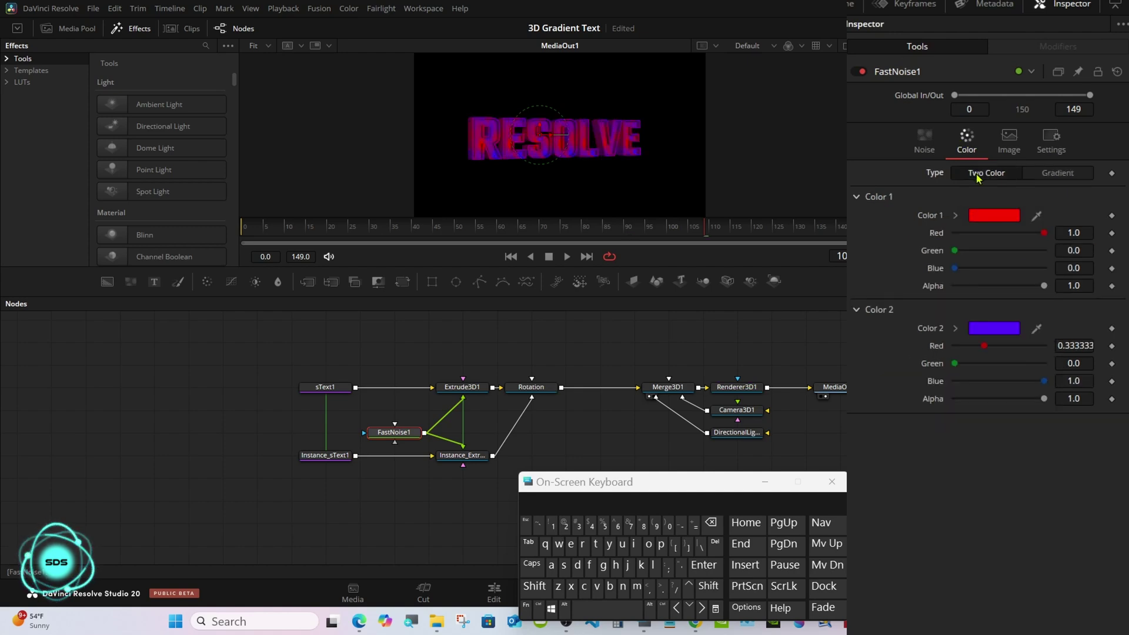
drag(579, 227, 502, 227)
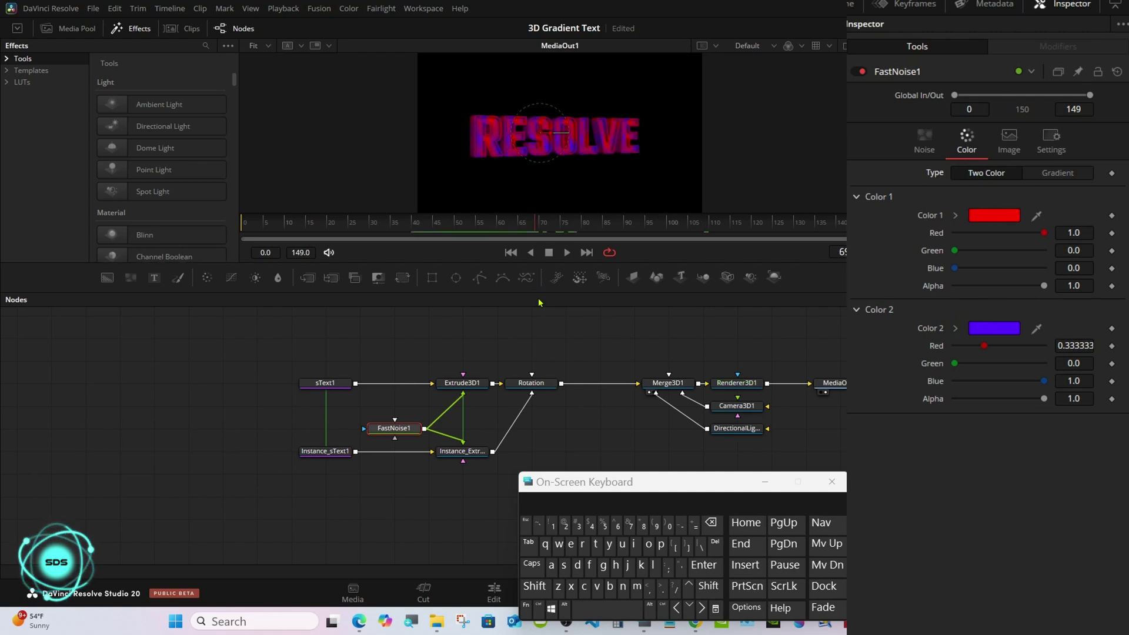
Reset the Rotation node's Y Rotation to 0
click(531, 384)
click(999, 141)
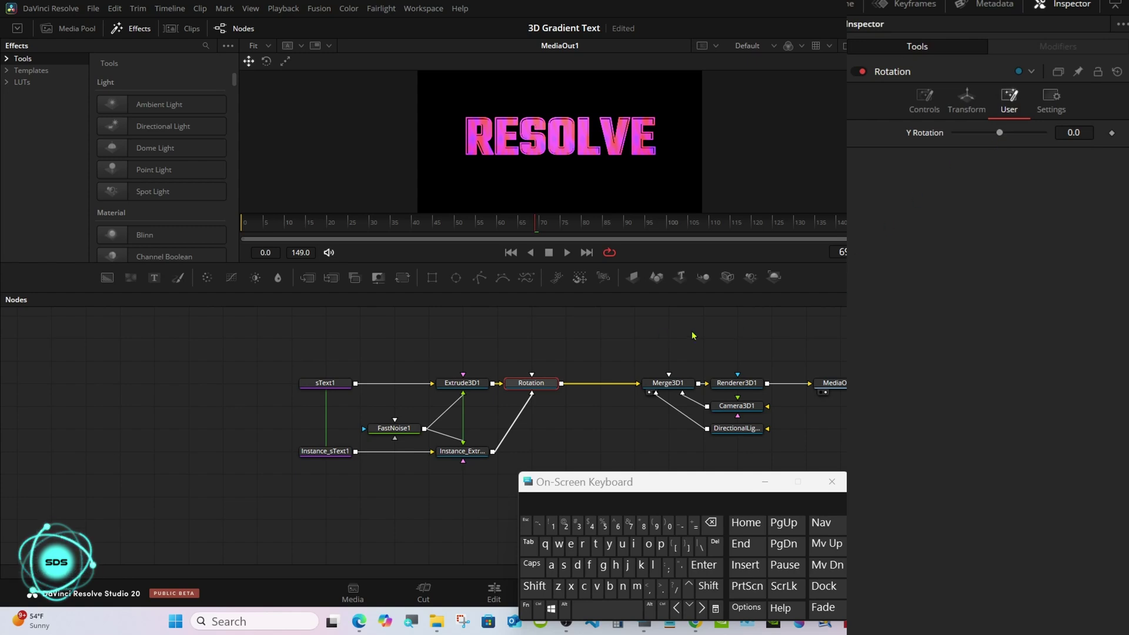
Move the nodes from Merge3D1 through MediaOut1, including the camera and light, closer to Rotation, and shift the On-Screen Keyboard off the node area
drag(647, 334, 869, 447)
drag(732, 389, 664, 389)
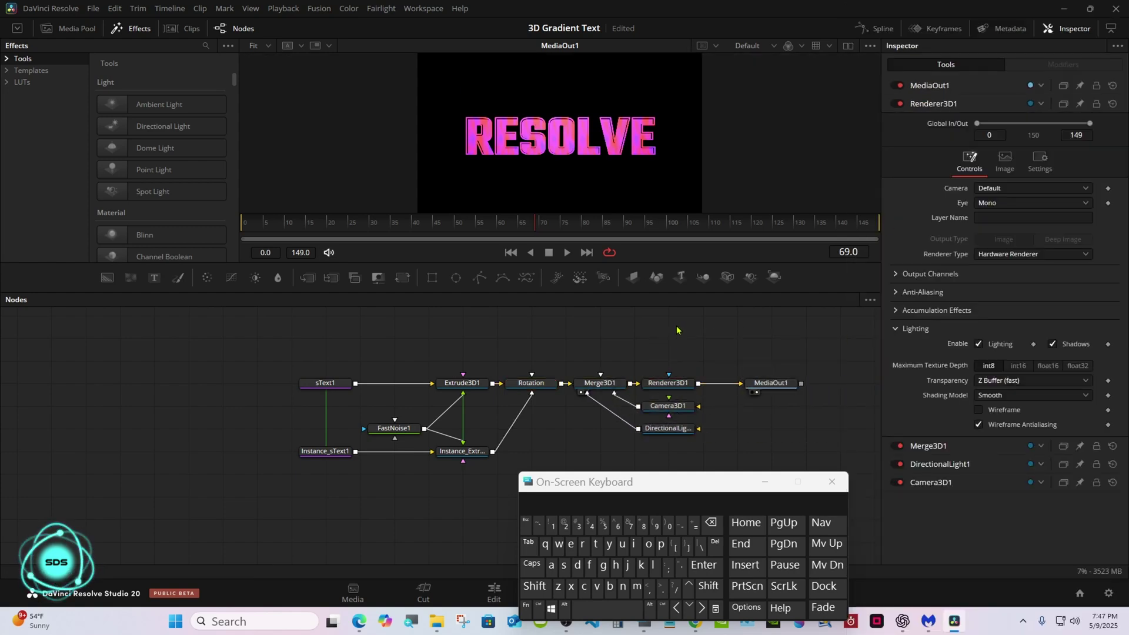
drag(639, 481, 890, 215)
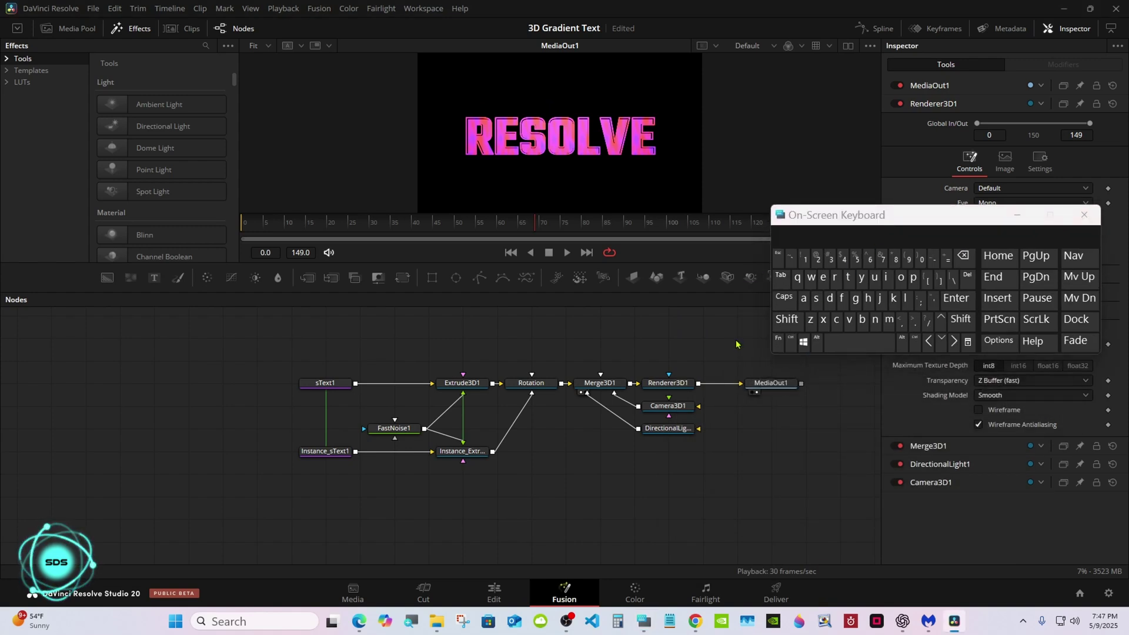
click(592, 385)
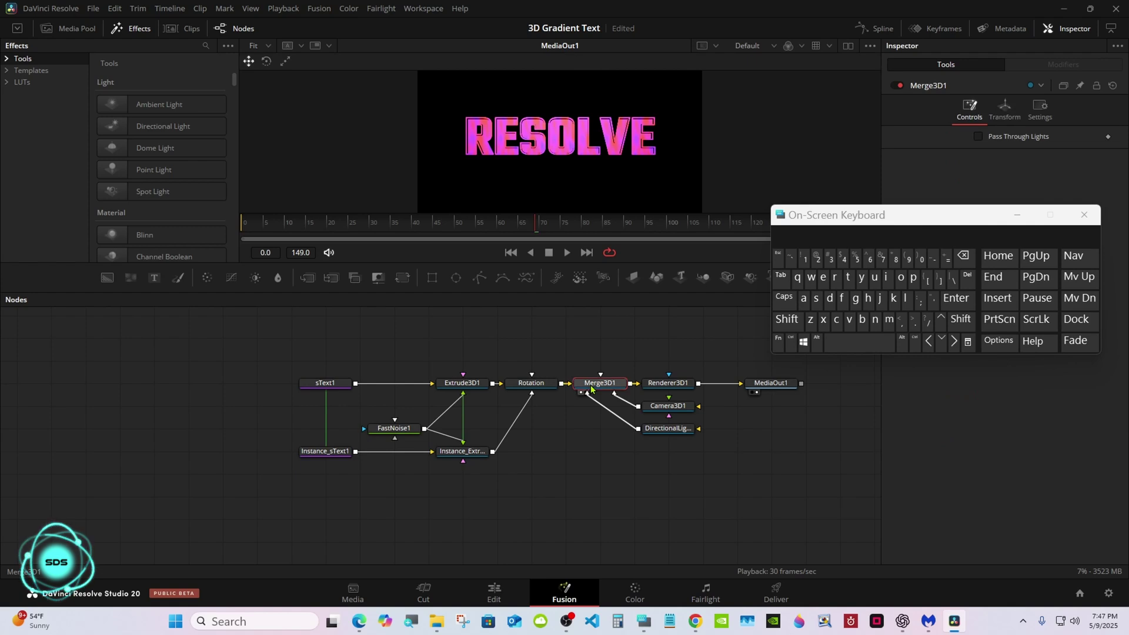
Add an Ambient Light node connected to Merge3D1
click(787, 319)
click(839, 343)
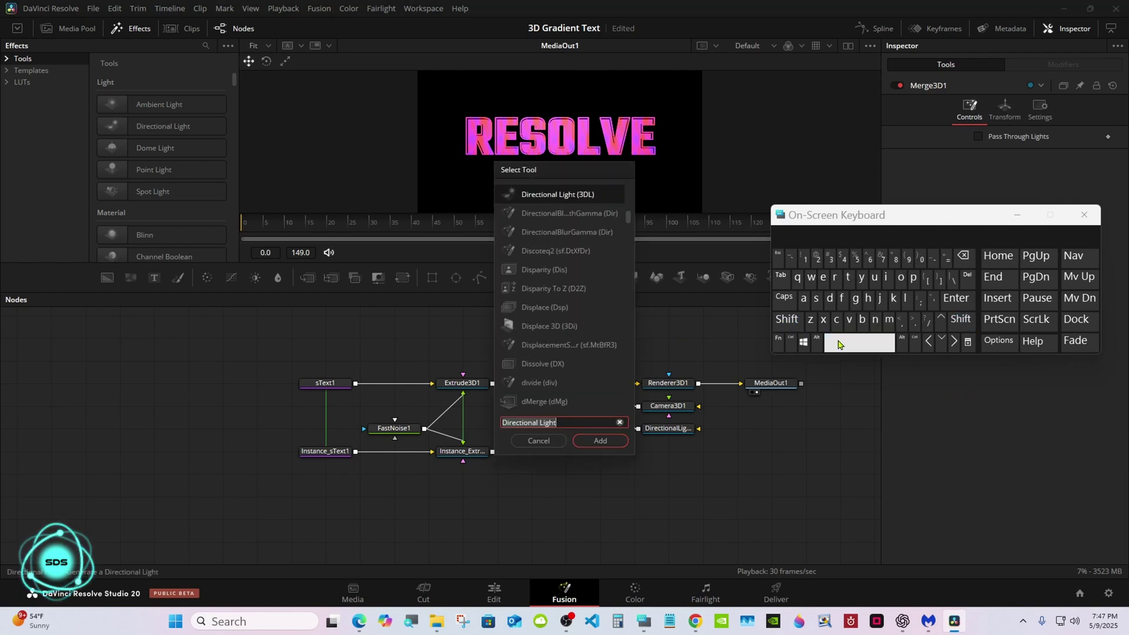
click(803, 298)
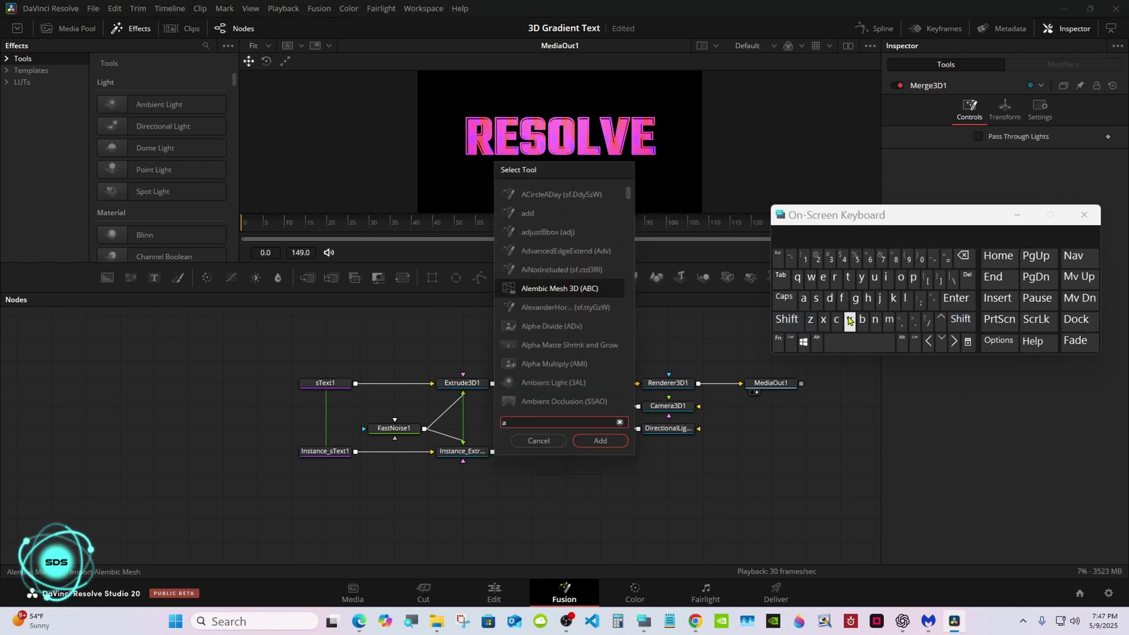
click(889, 319)
click(862, 319)
click(539, 194)
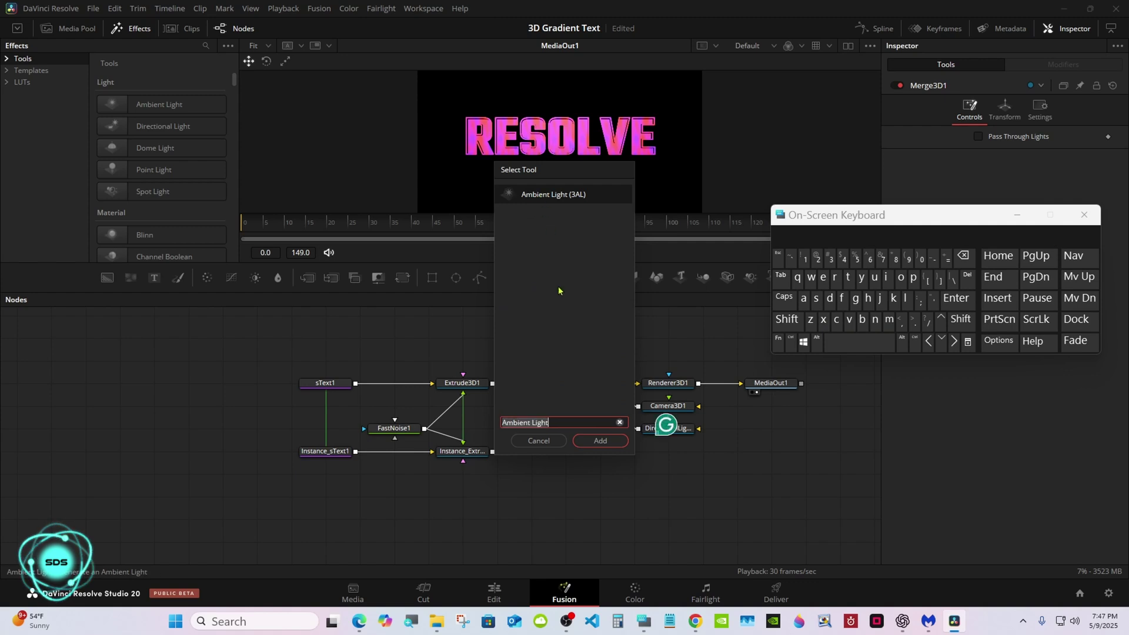
click(586, 441)
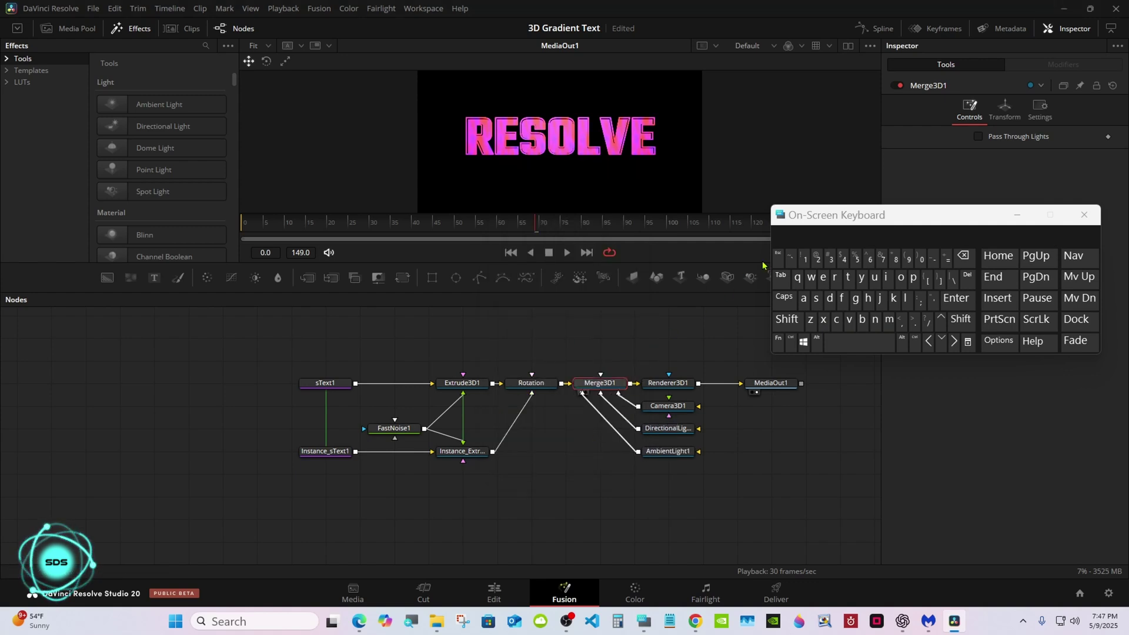
Show Merge3D1 in the first viewer and set AmbientLight1's Y translation to about 0.522
drag(790, 248, 810, 381)
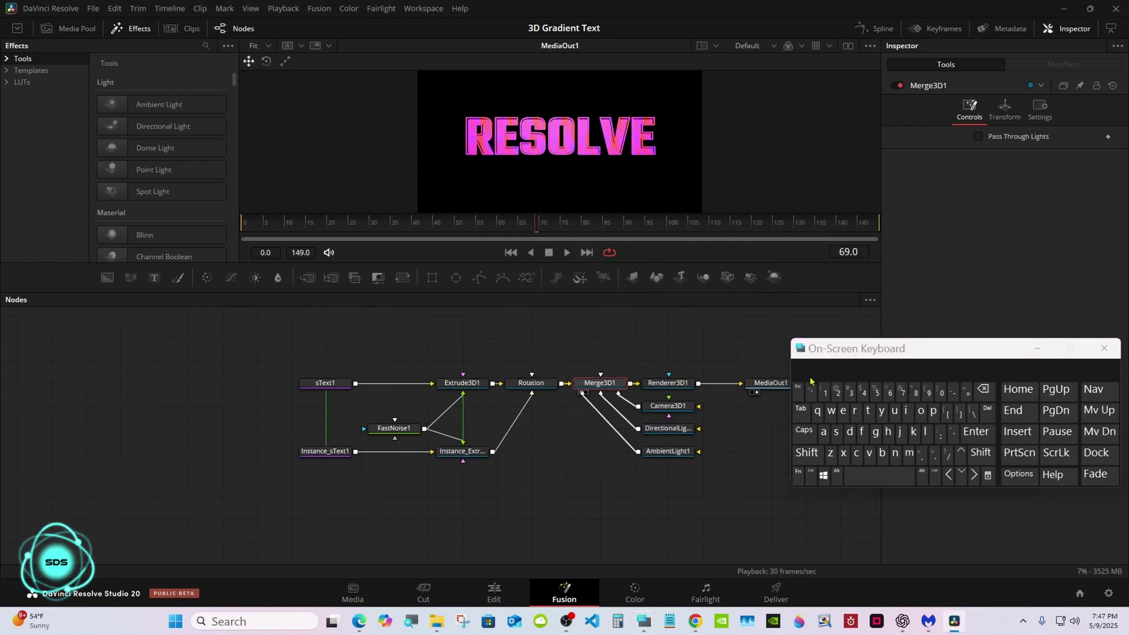
key(1)
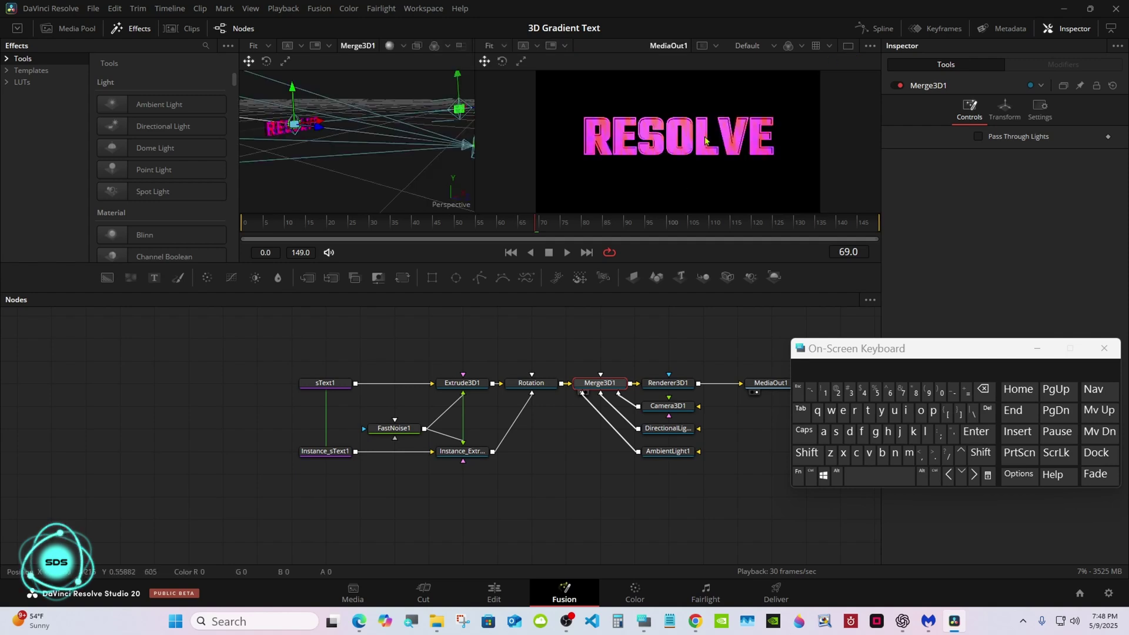
click(667, 453)
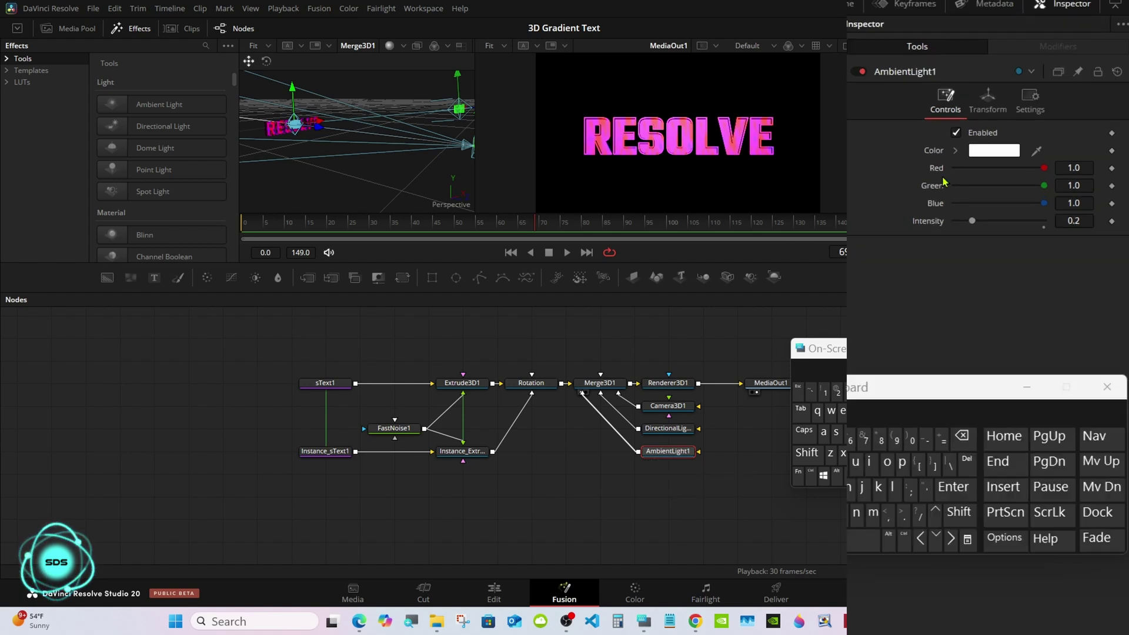
click(1001, 109)
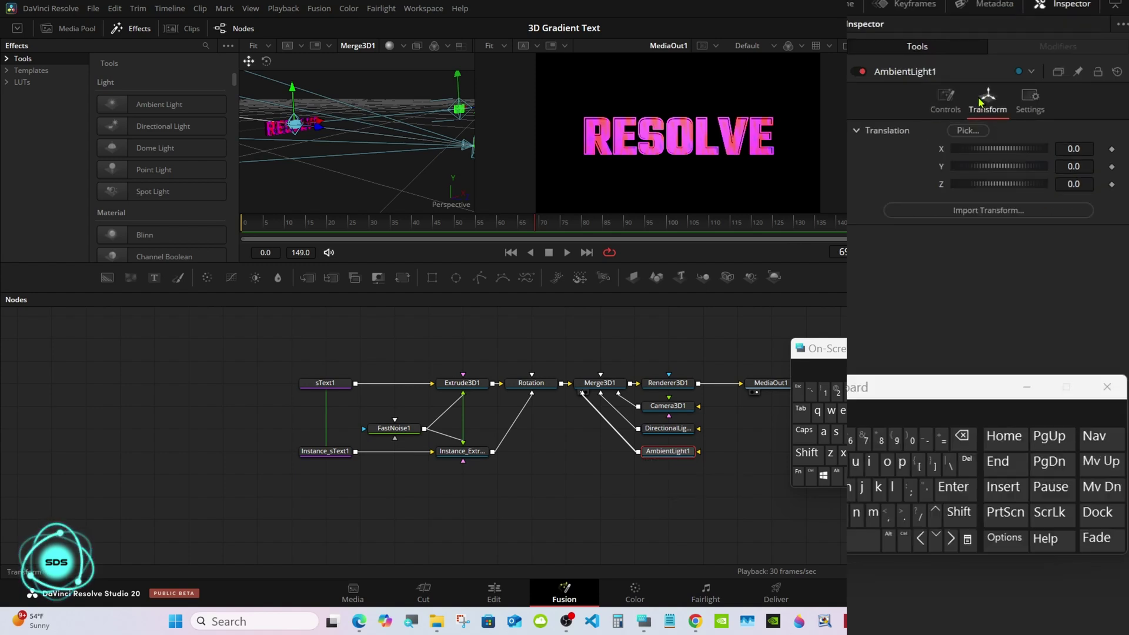
drag(980, 167, 998, 172)
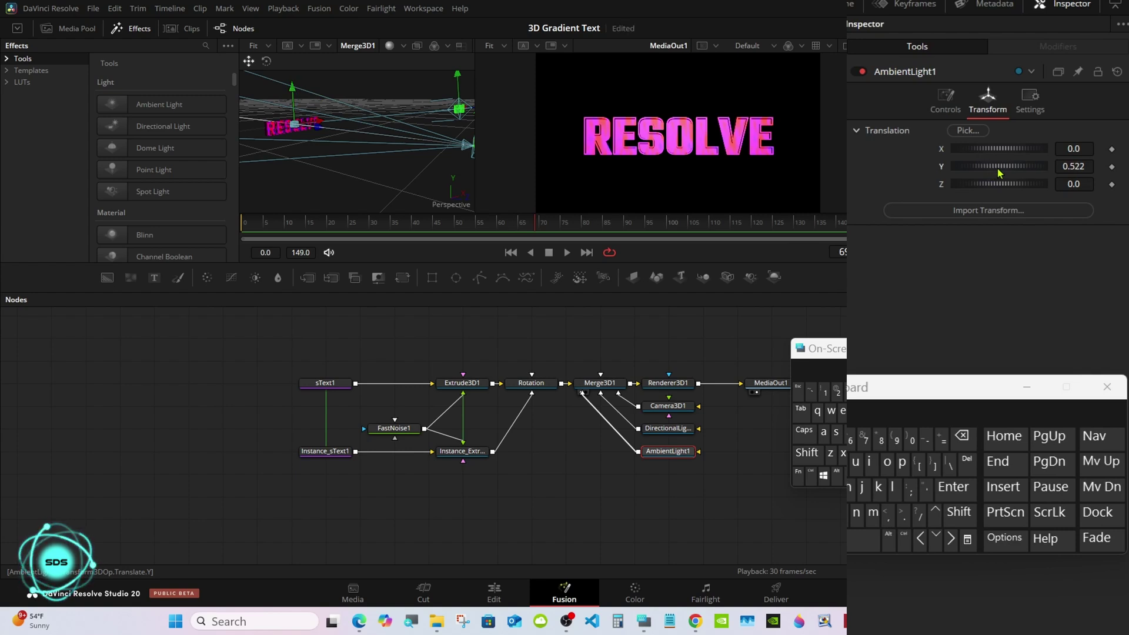
Select sText1, Extrude3D1, Rotation, DirectionalLight1, AmbientLight1 and FastNoise1 in that order, and add all remaining nodes to the selection
drag(879, 353, 923, 334)
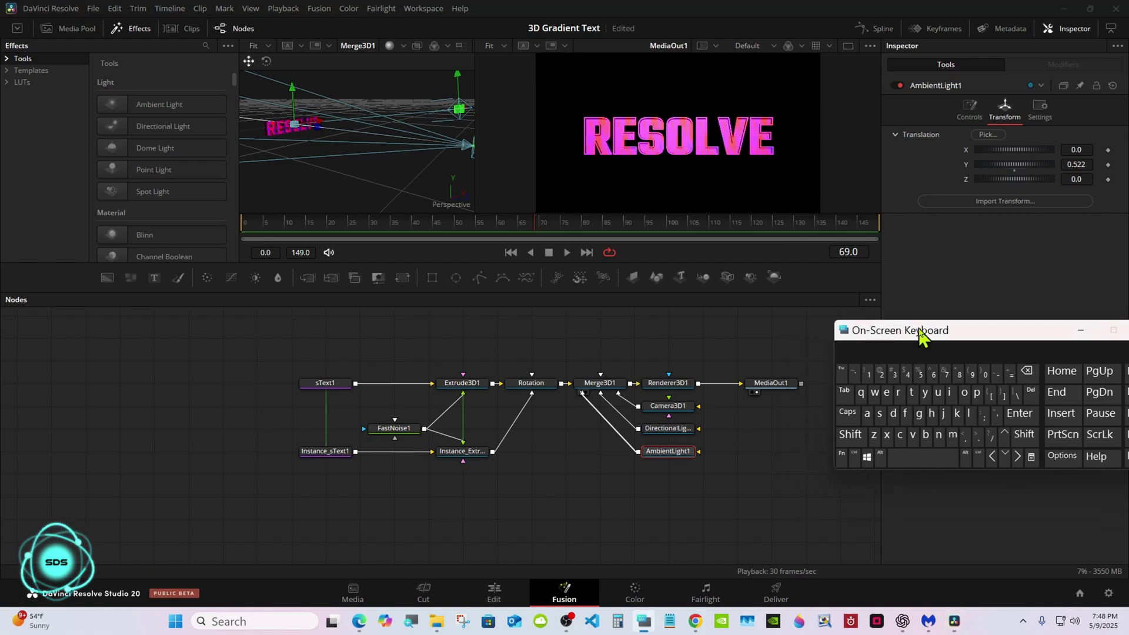
click(781, 333)
click(856, 456)
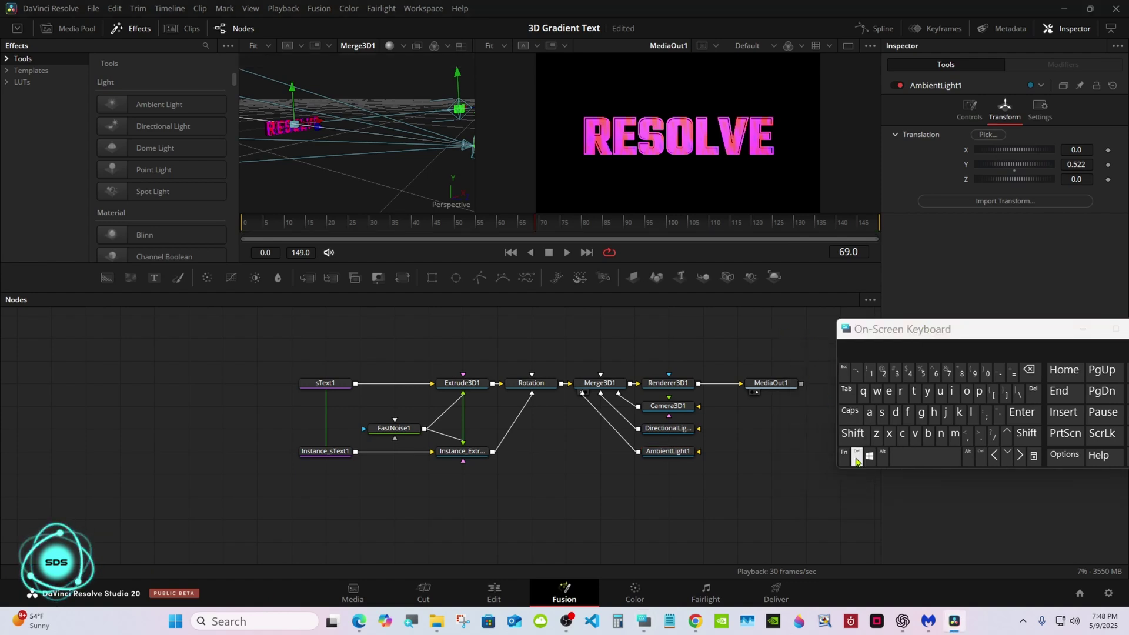
click(857, 457)
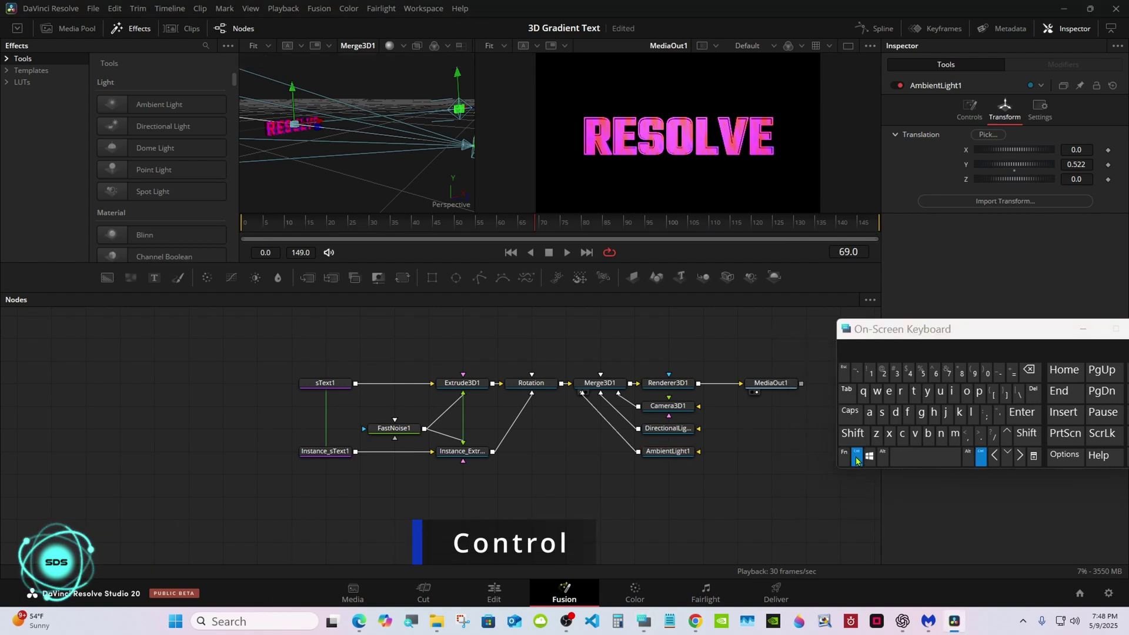
ctrl+click(342, 383)
ctrl+click(442, 386)
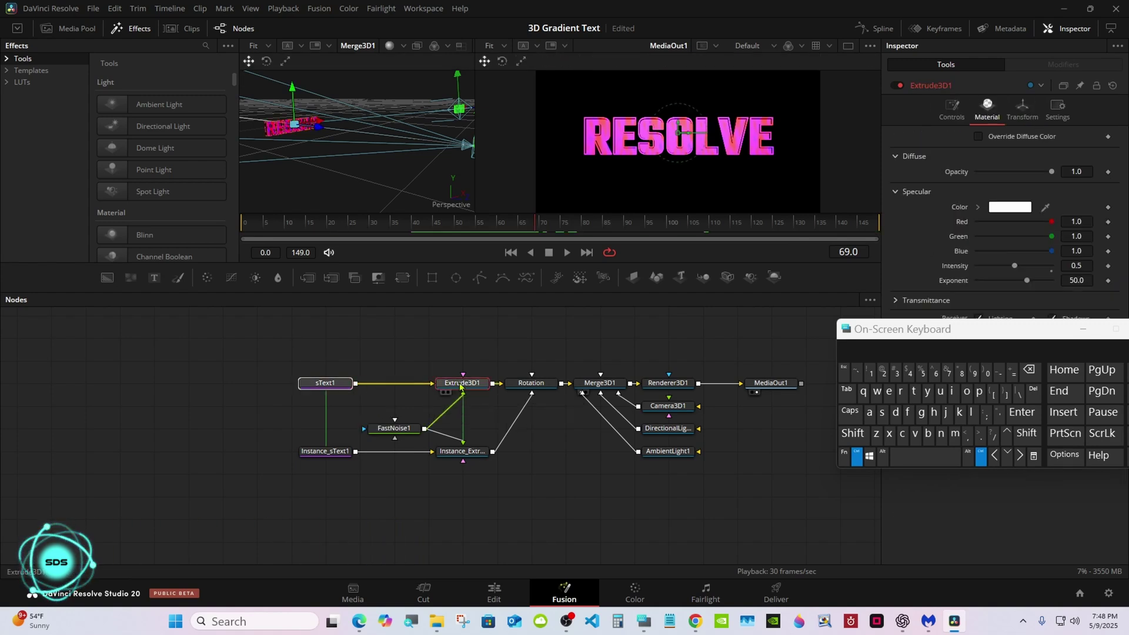
ctrl+click(518, 386)
ctrl+click(654, 429)
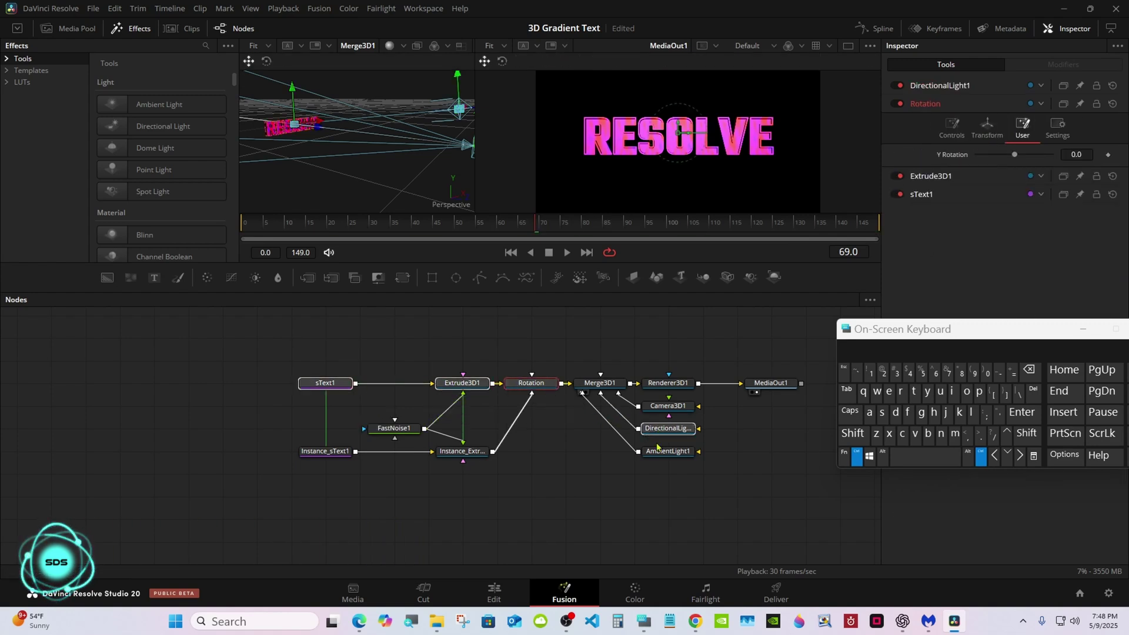
ctrl+click(653, 451)
ctrl+click(405, 429)
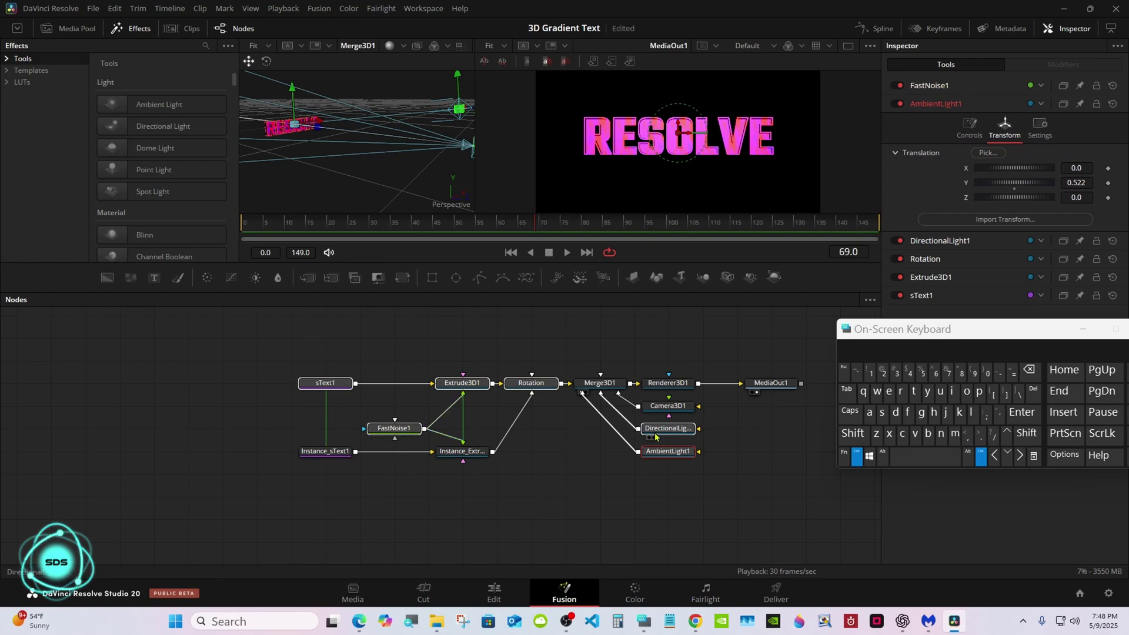
click(869, 414)
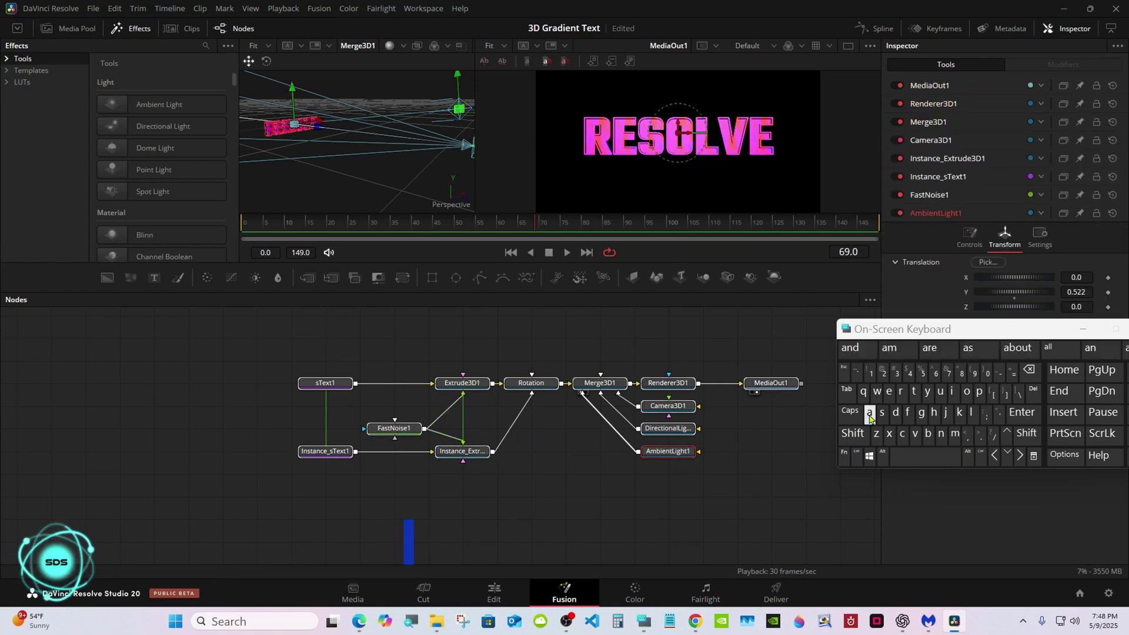
click(856, 457)
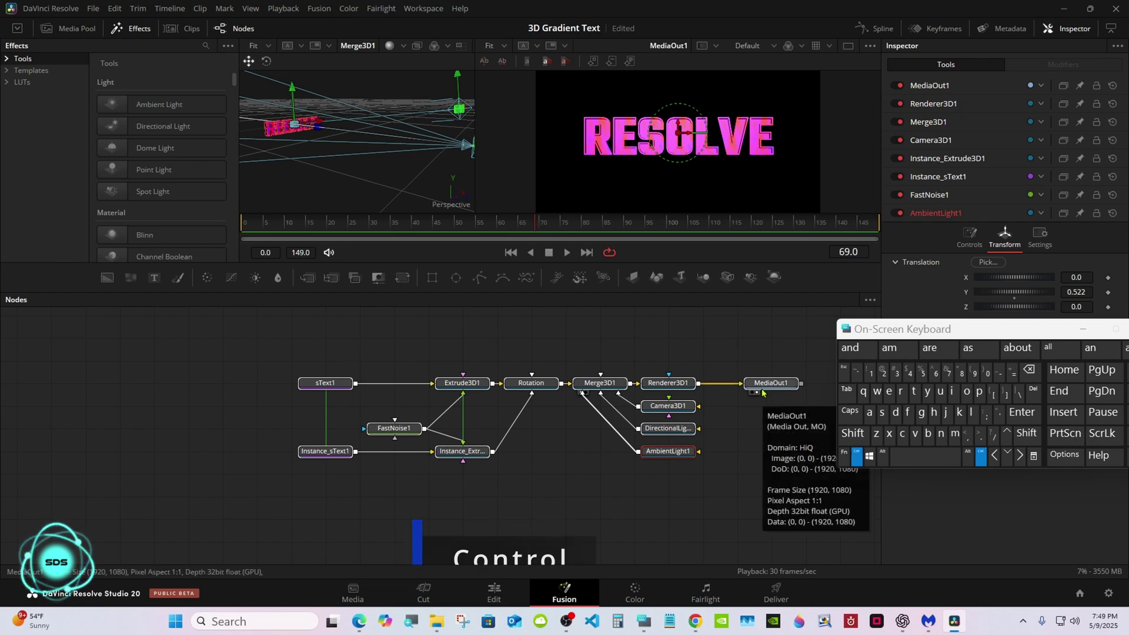
Create a macro from the selected nodes and arrange the macro editor and On-Screen Keyboard so both can be used
right_click(660, 456)
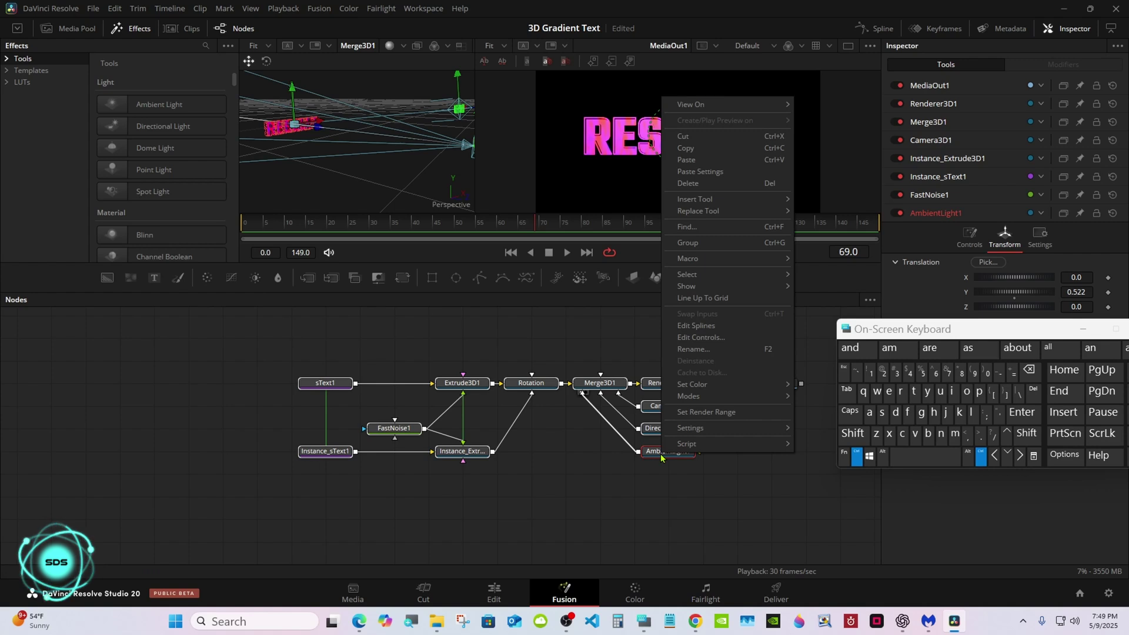
mouse_move(764, 258)
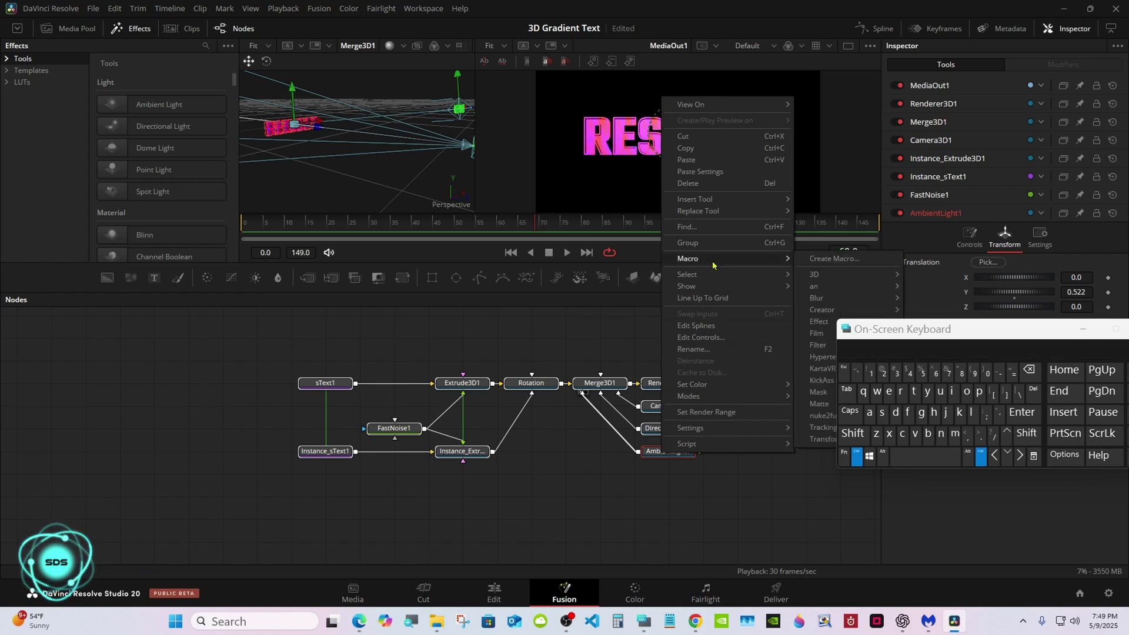
click(846, 259)
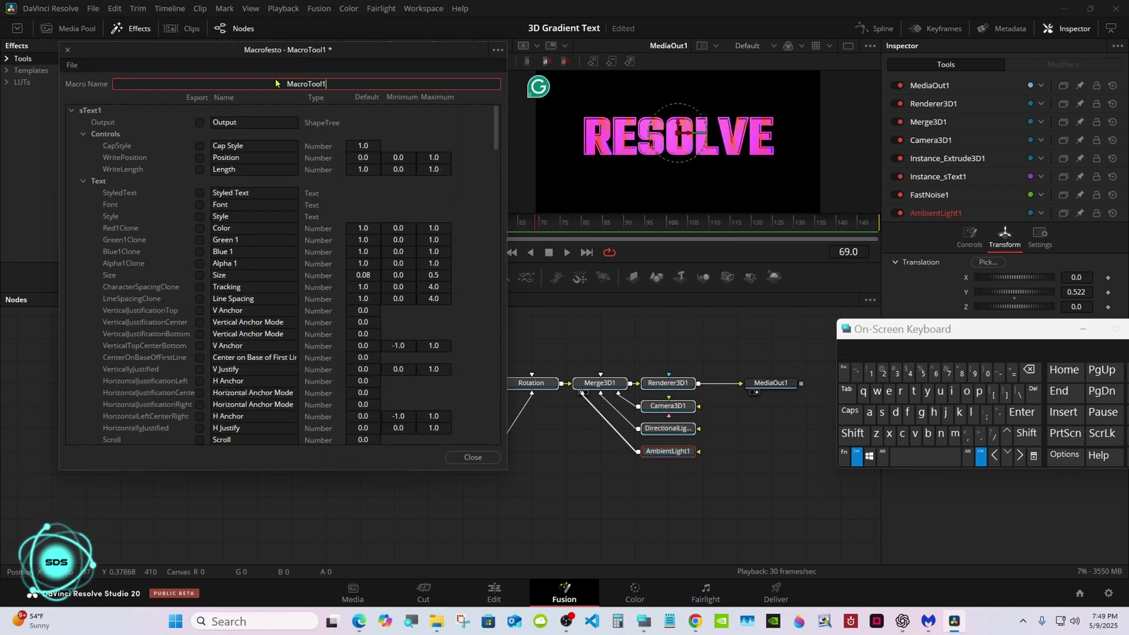
drag(200, 64, 575, 136)
drag(902, 329, 853, 301)
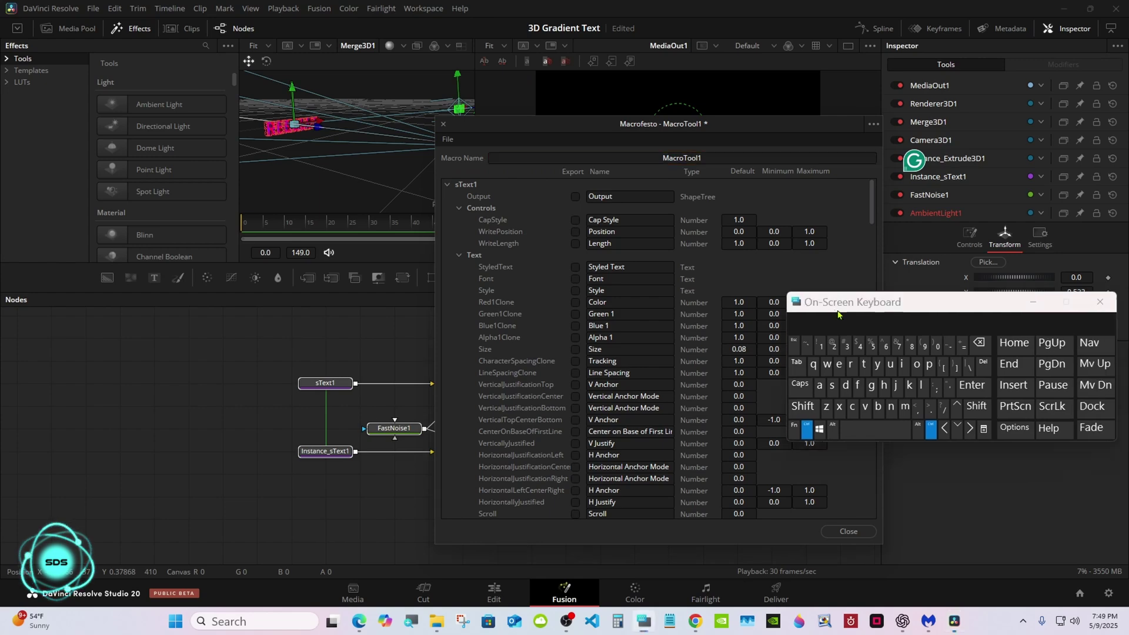
Name the macro Text Tutorial and shift the On-Screen Keyboard slightly
click(819, 385)
click(978, 342)
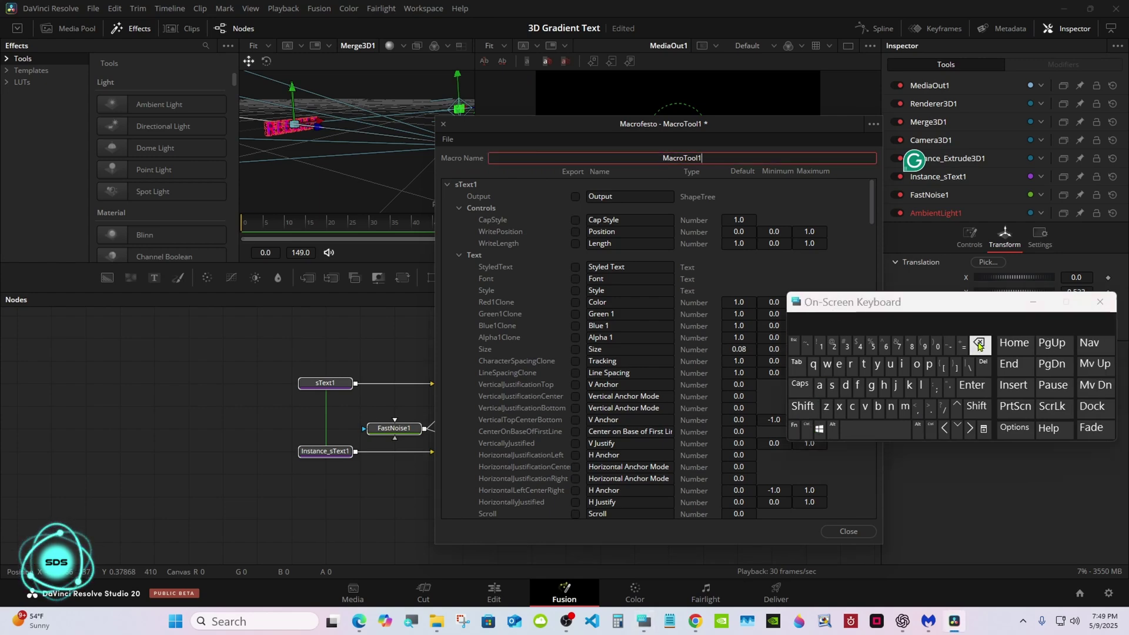
click(803, 406)
click(864, 365)
click(839, 366)
click(839, 406)
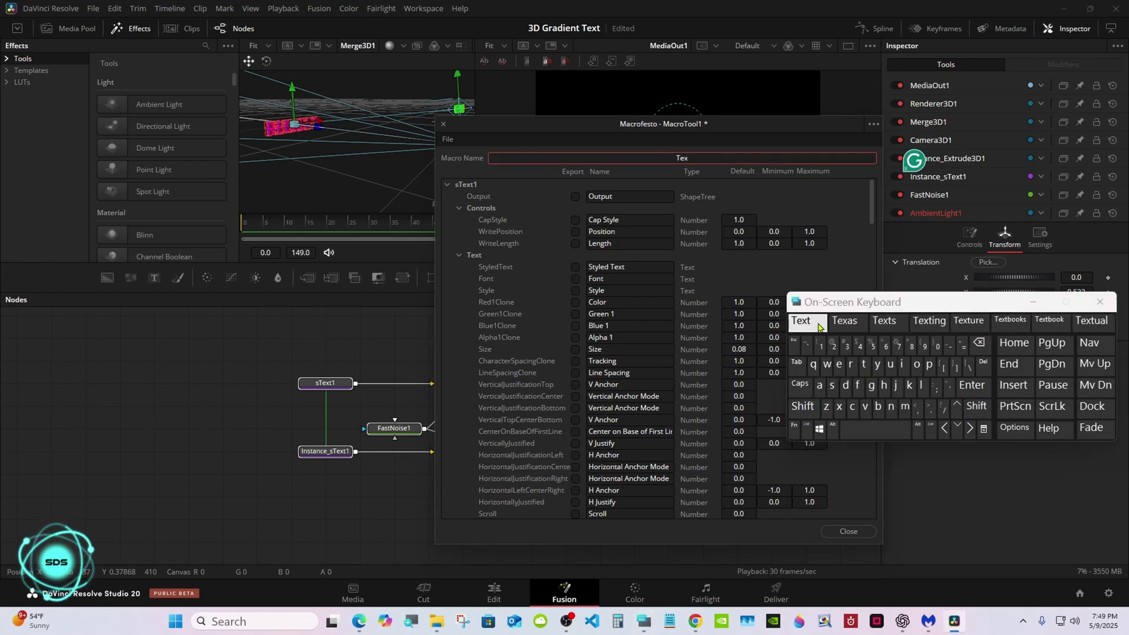
click(816, 322)
click(803, 405)
click(864, 364)
click(888, 364)
click(864, 365)
click(806, 322)
drag(809, 302, 787, 296)
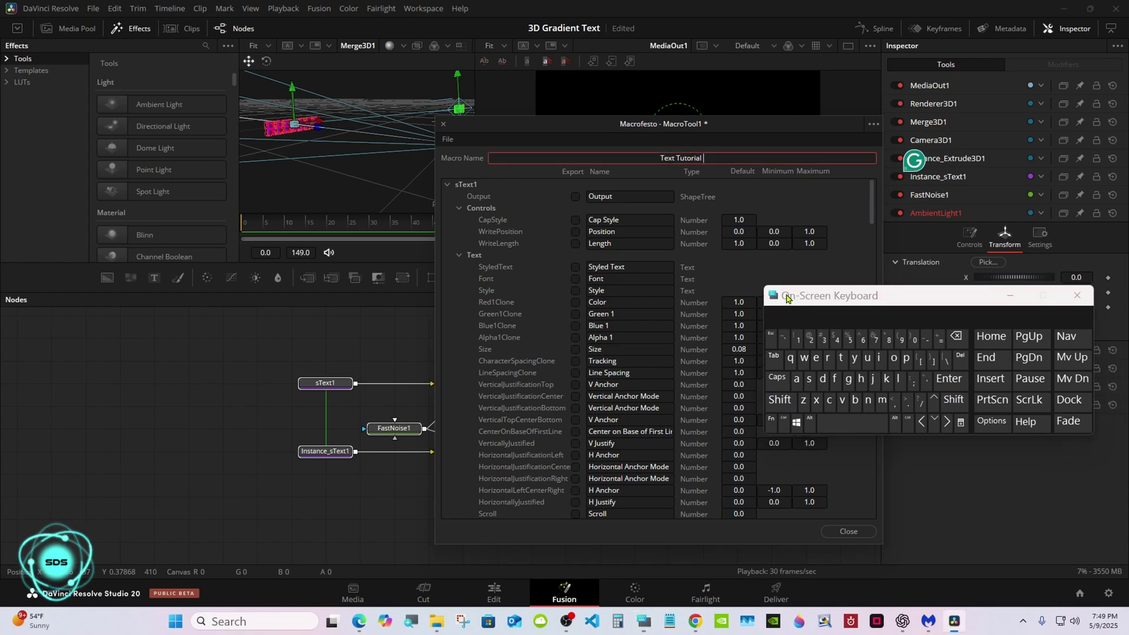
Export sText1's Styled Text, Font, Style, Size, Tracking and Line Spacing controls in the macro
click(576, 267)
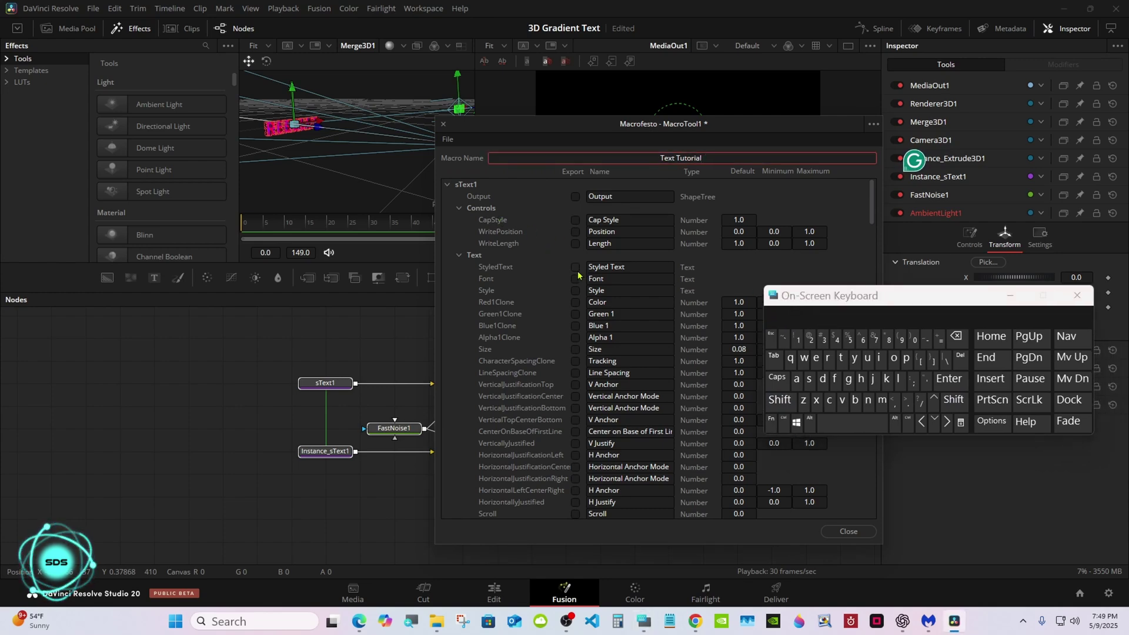
click(576, 280)
click(576, 290)
click(575, 349)
click(575, 361)
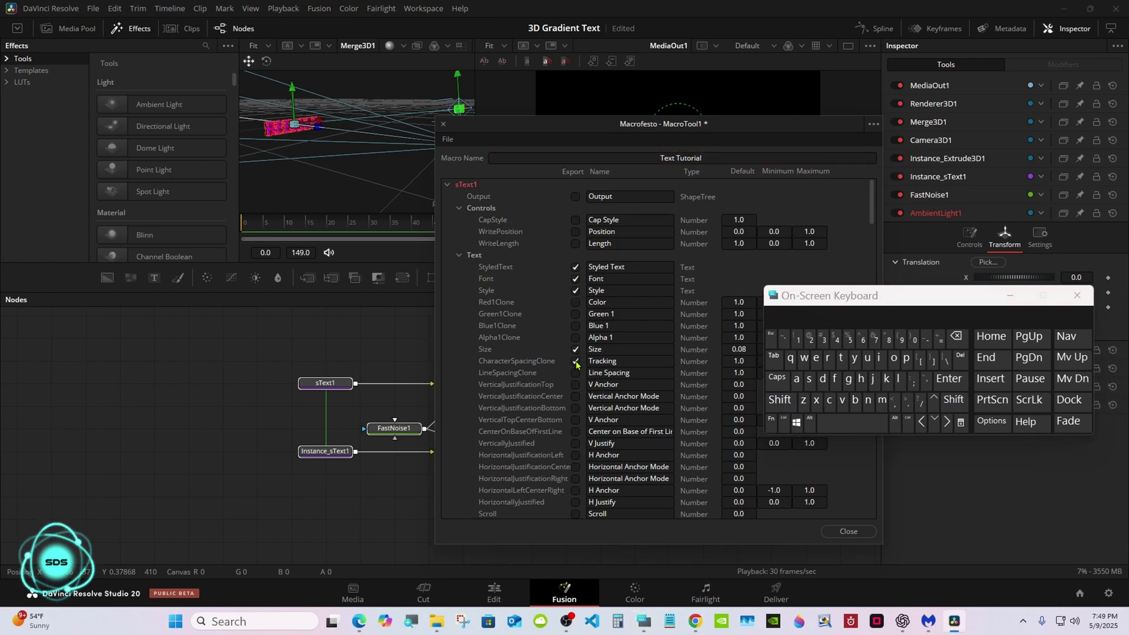
click(575, 373)
Export sText1's vertical anchor controls, Center on Base of First Line, and horizontal anchor controls in the macro
click(575, 385)
click(576, 396)
click(576, 432)
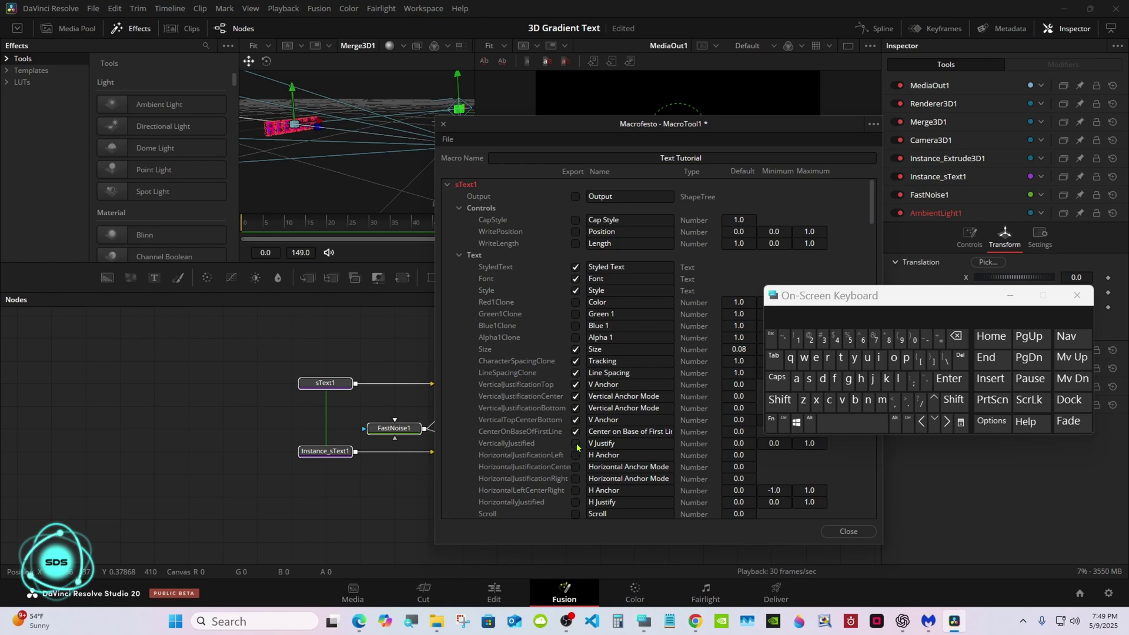
click(575, 454)
click(575, 466)
click(576, 490)
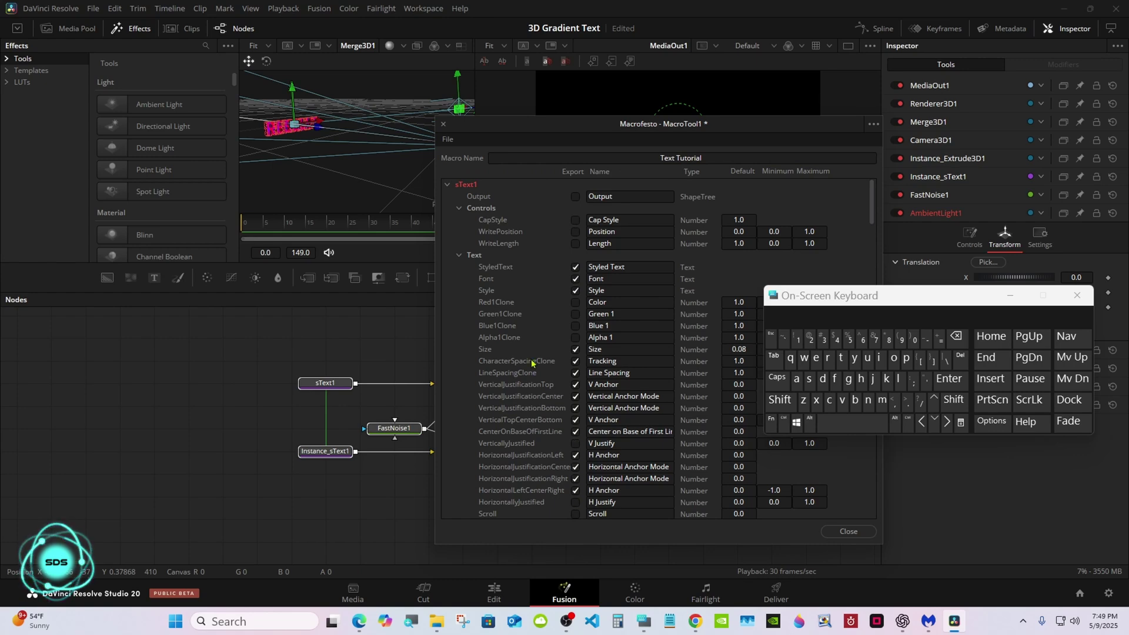
Collapse sText1's Text, Layout, Controls and Transform groups, and the whole sText1 section of the macro editor
click(459, 256)
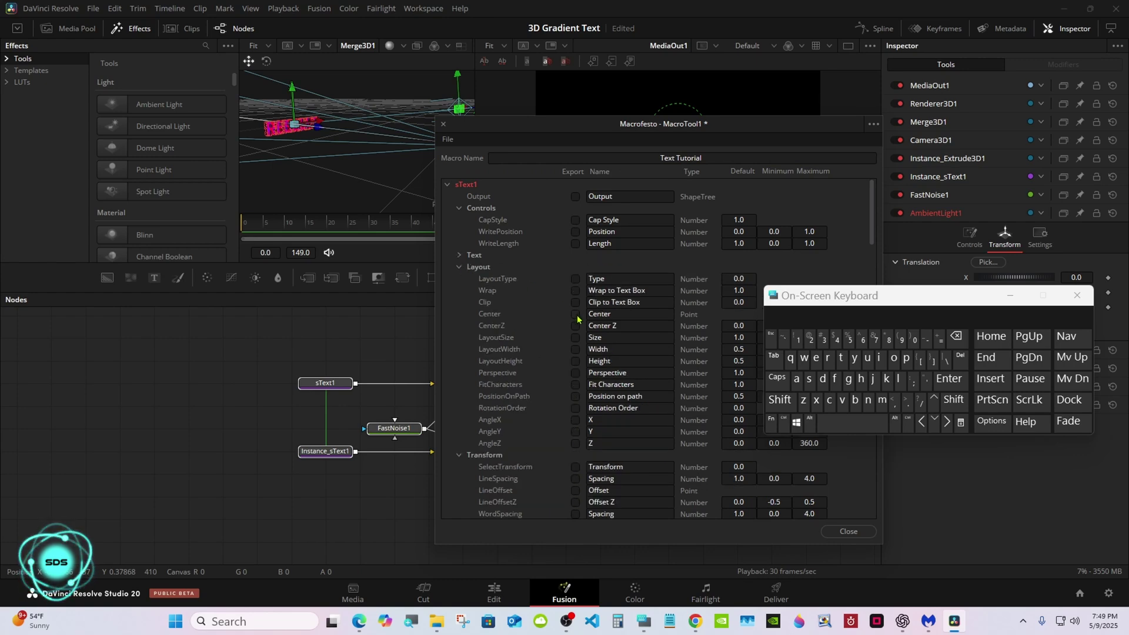
click(459, 267)
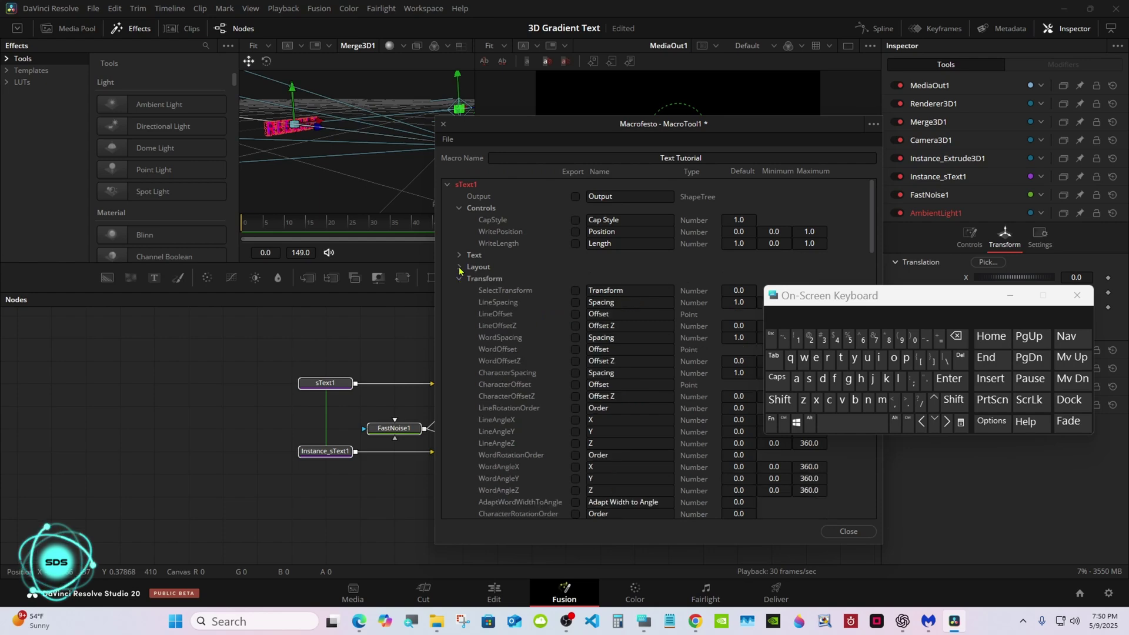
click(459, 208)
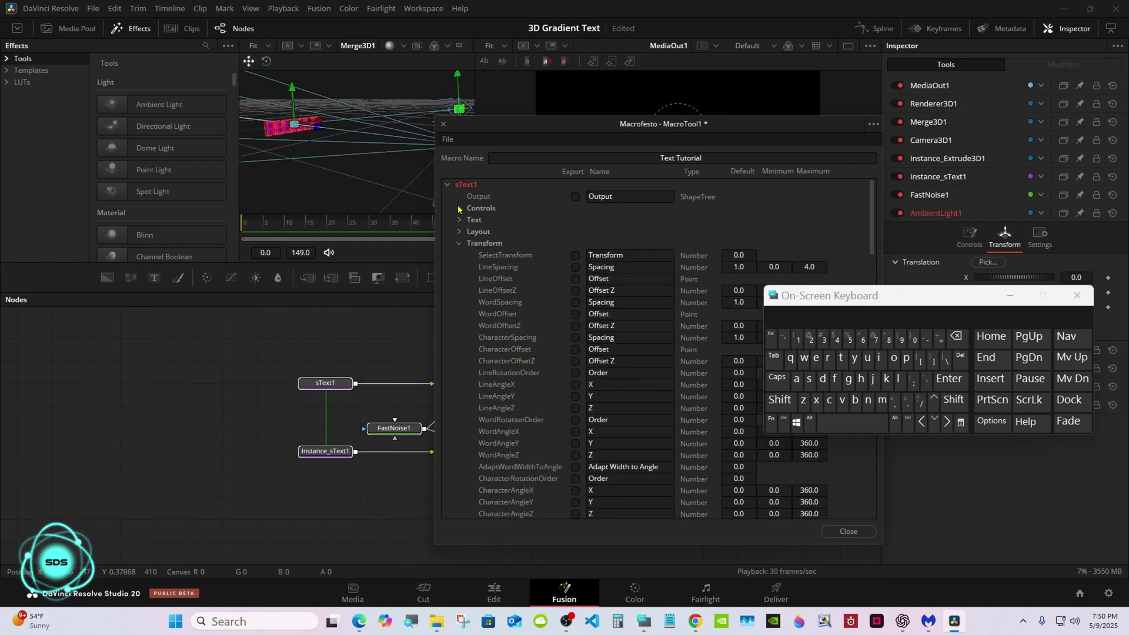
click(459, 244)
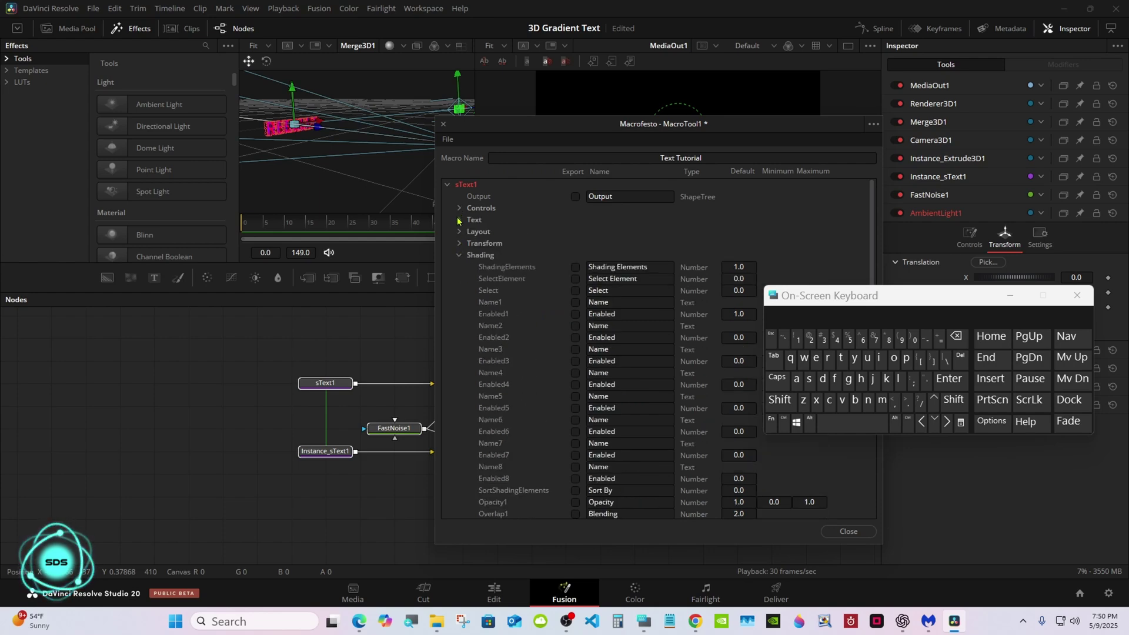
click(447, 185)
Collapse sText1 and Extrude3D1's 3D group, and export Extrude3D1's Extrusion Depth control in the macro
click(448, 197)
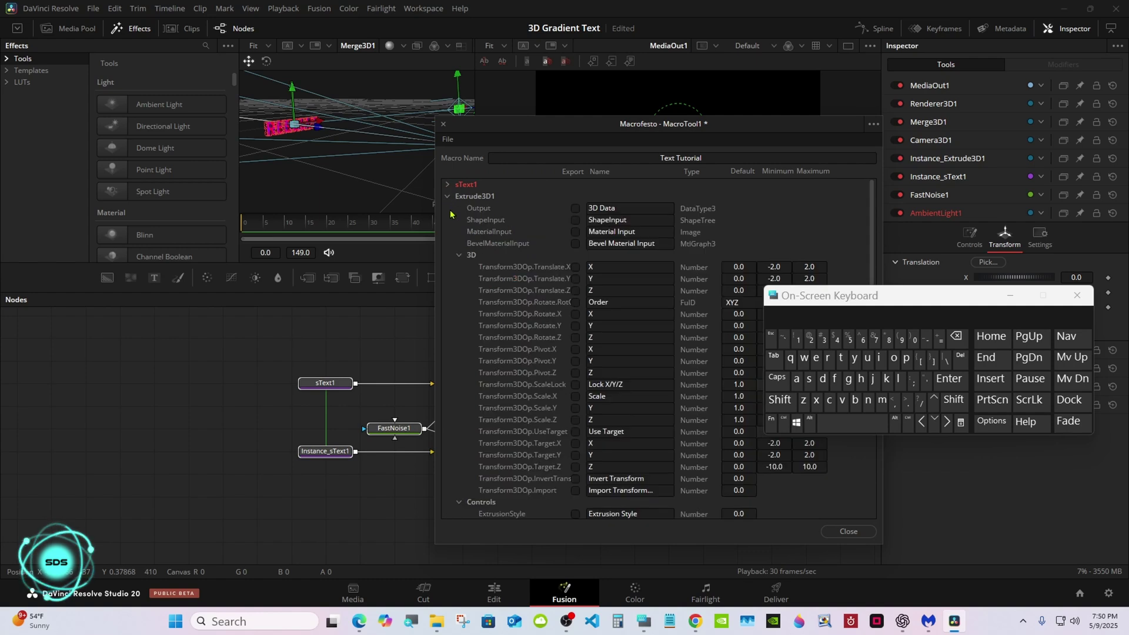
click(458, 255)
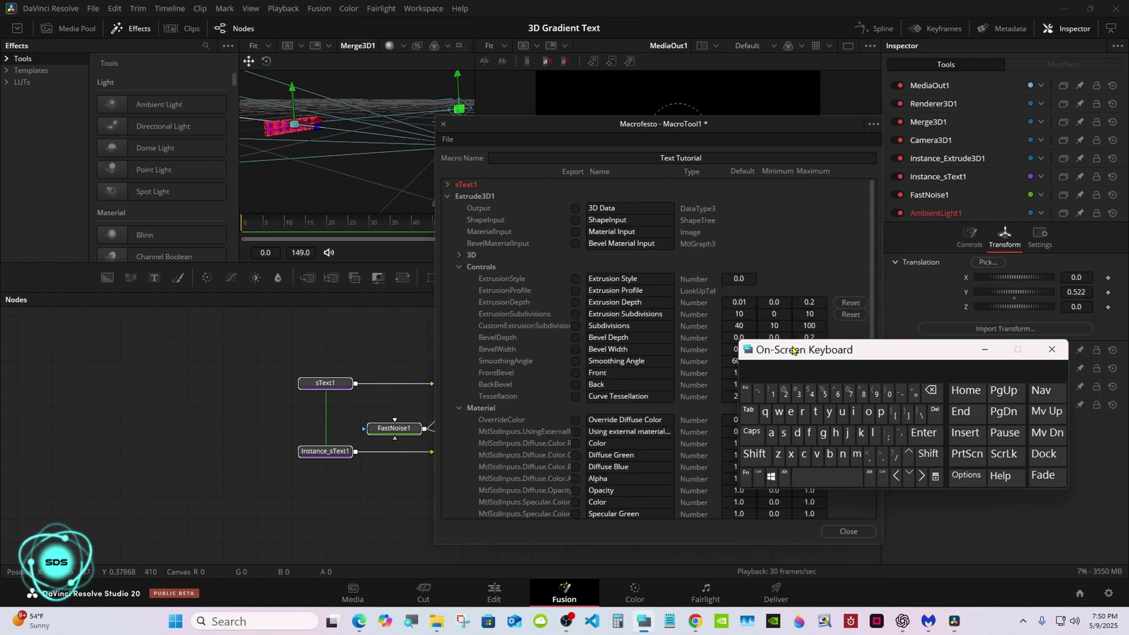
click(576, 302)
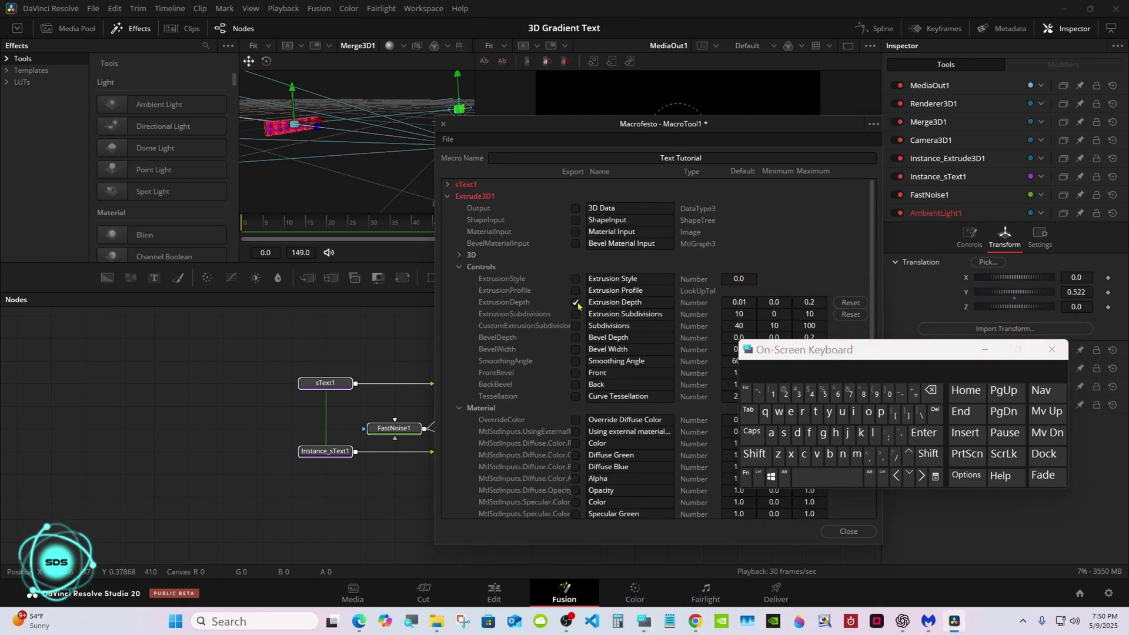
Rearrange the macro editor and On-Screen Keyboard and show the Extrude3D1 node's extrusion controls in the Inspector
click(782, 302)
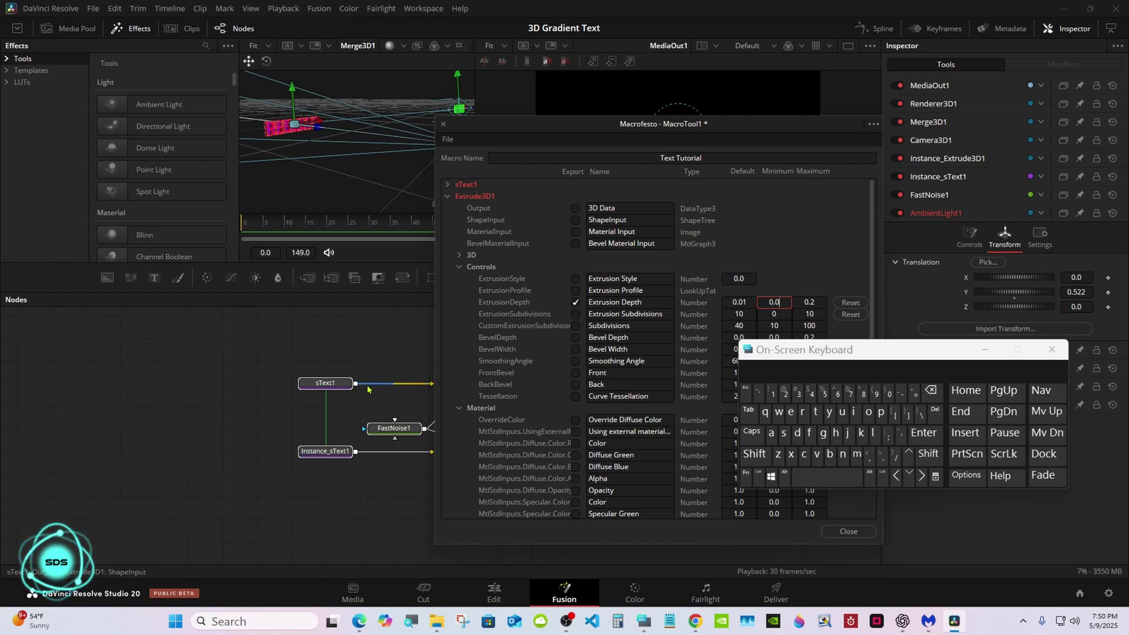
drag(540, 124, 621, 138)
click(462, 383)
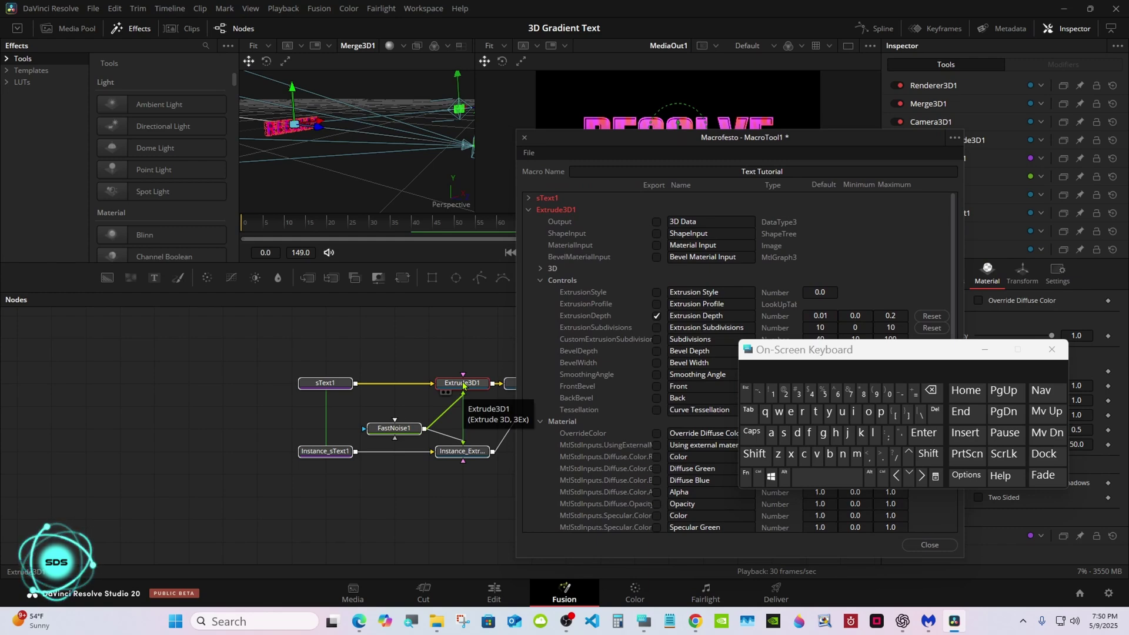
drag(803, 355, 698, 393)
drag(679, 142, 585, 128)
click(951, 271)
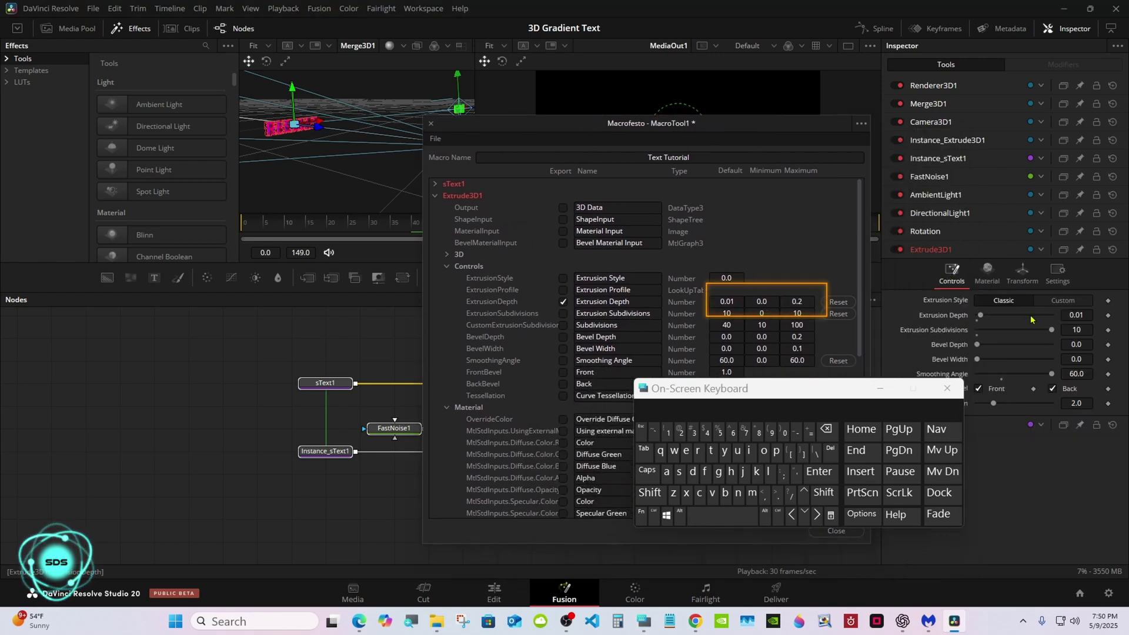
Set the exported Extrusion Depth control's minimum to 0.01 and its maximum to 0.3
click(761, 301)
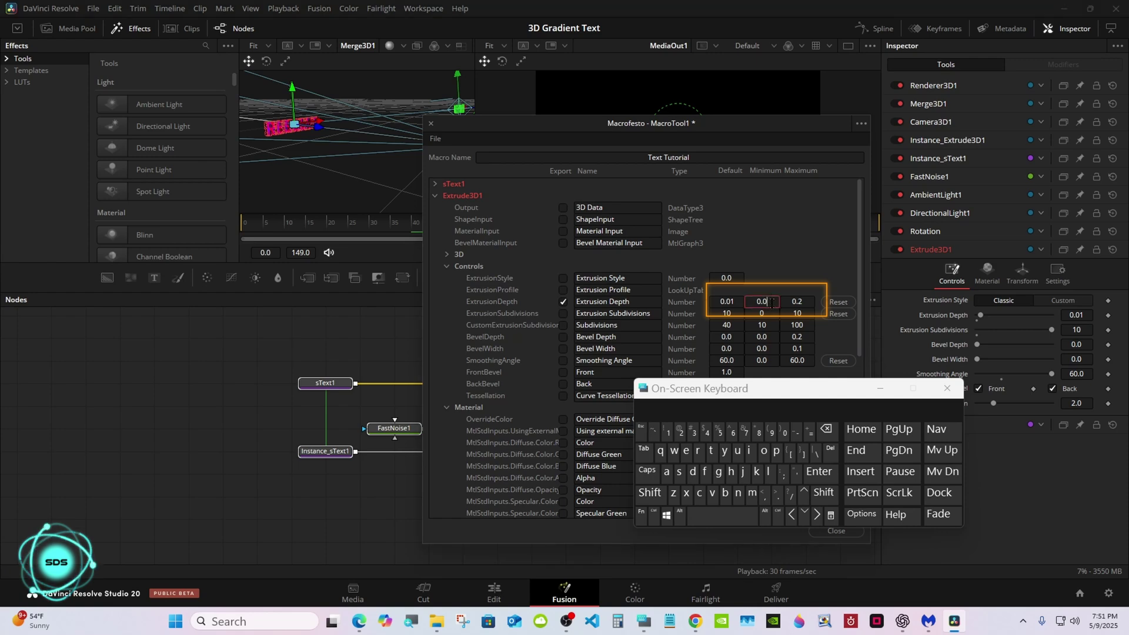
click(668, 432)
click(797, 301)
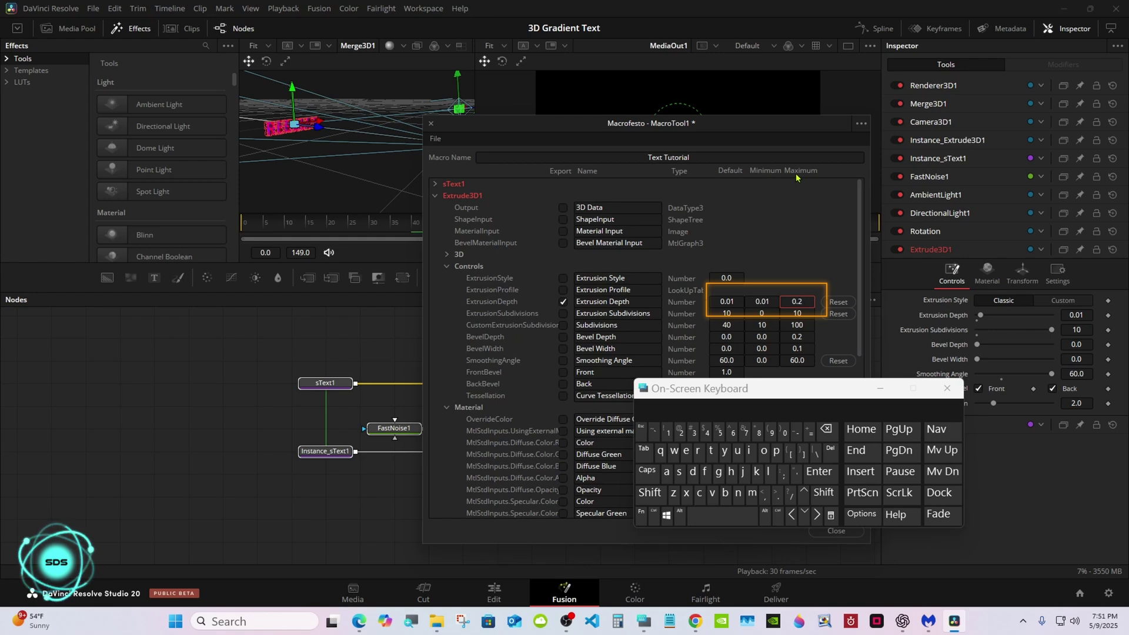
click(826, 429)
click(693, 433)
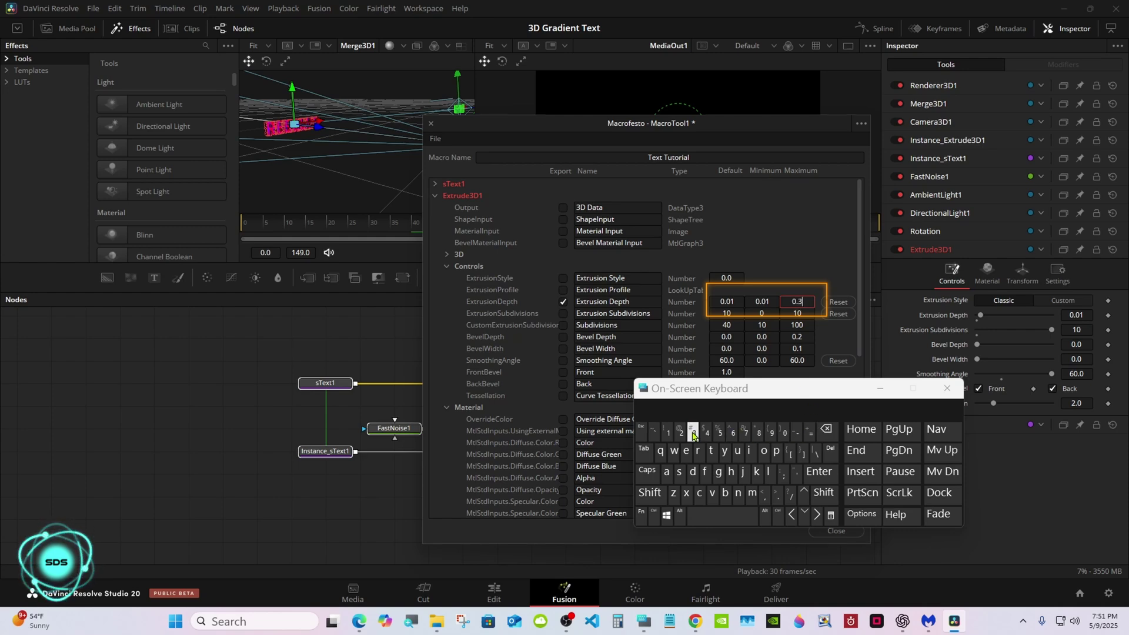
click(789, 241)
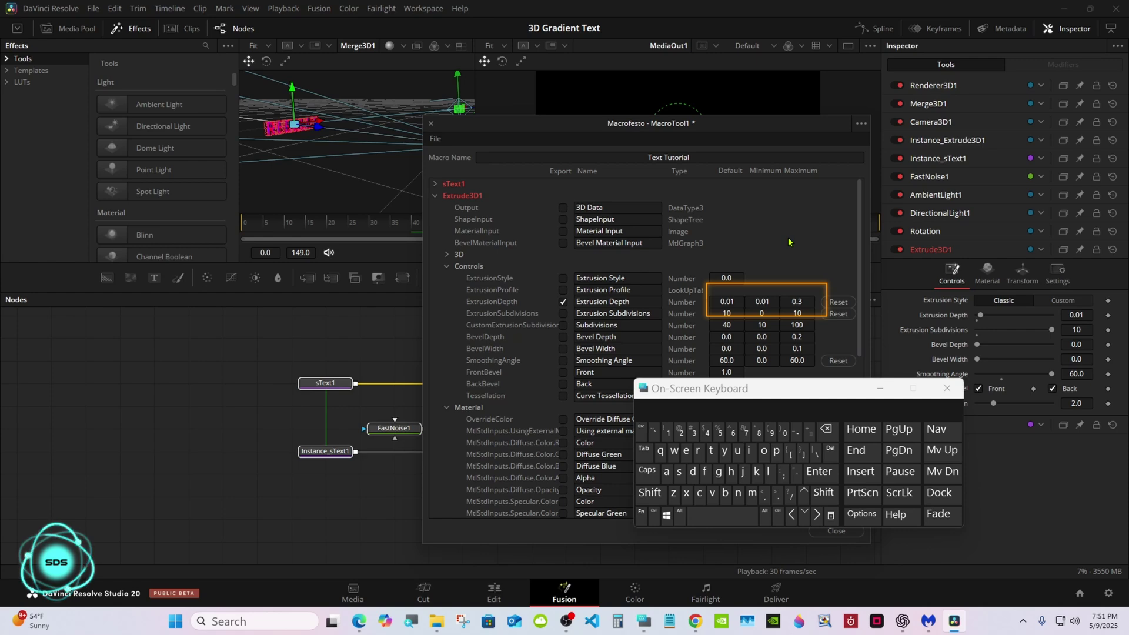
Collapse the Extrude3D1 section, export the Rotation node's Y Rotation control, and collapse the Rotation section
click(446, 267)
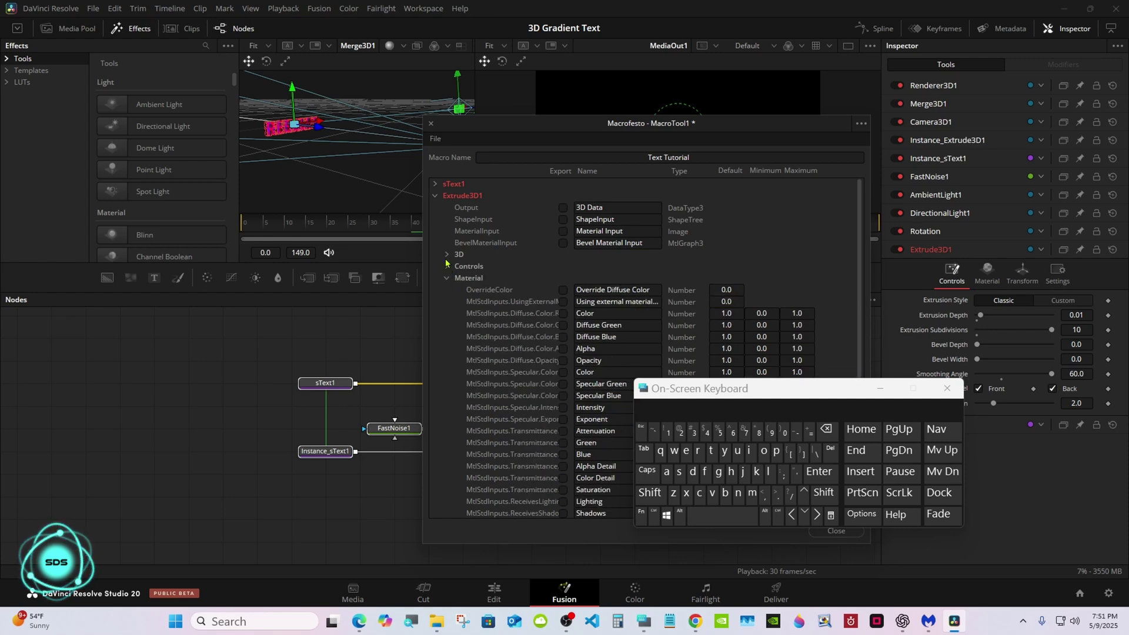
click(447, 279)
click(436, 199)
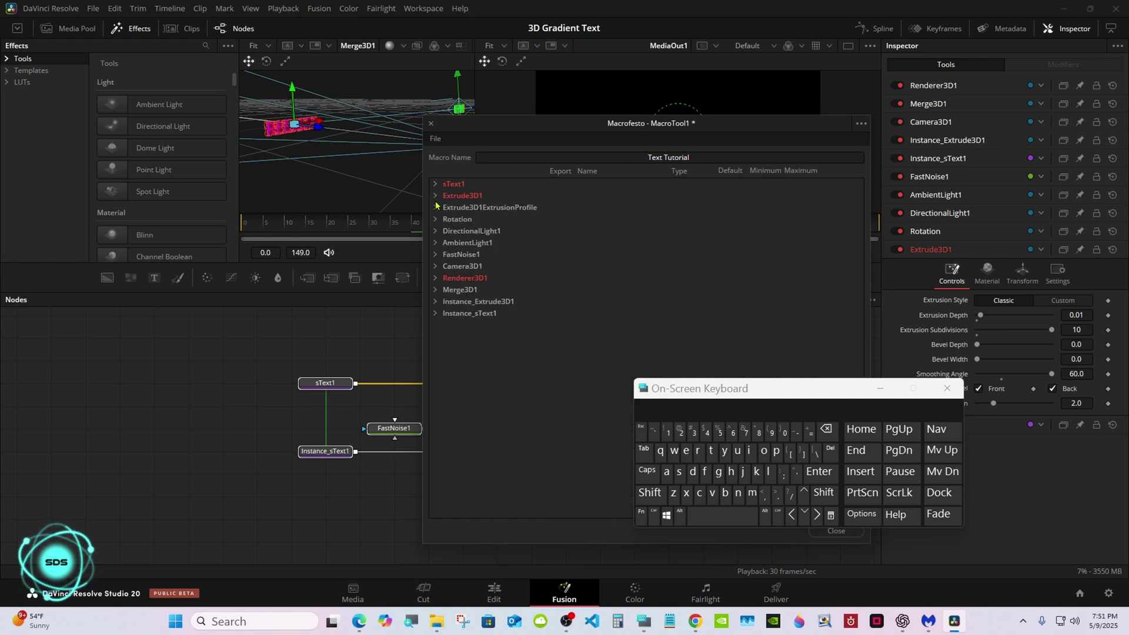
click(435, 219)
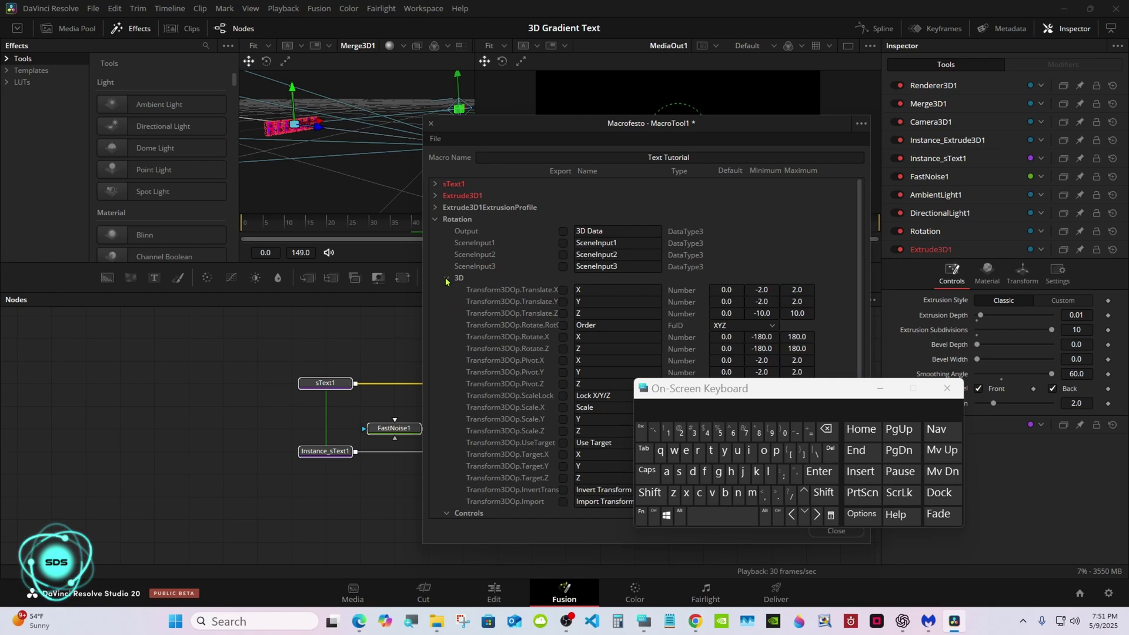
click(446, 277)
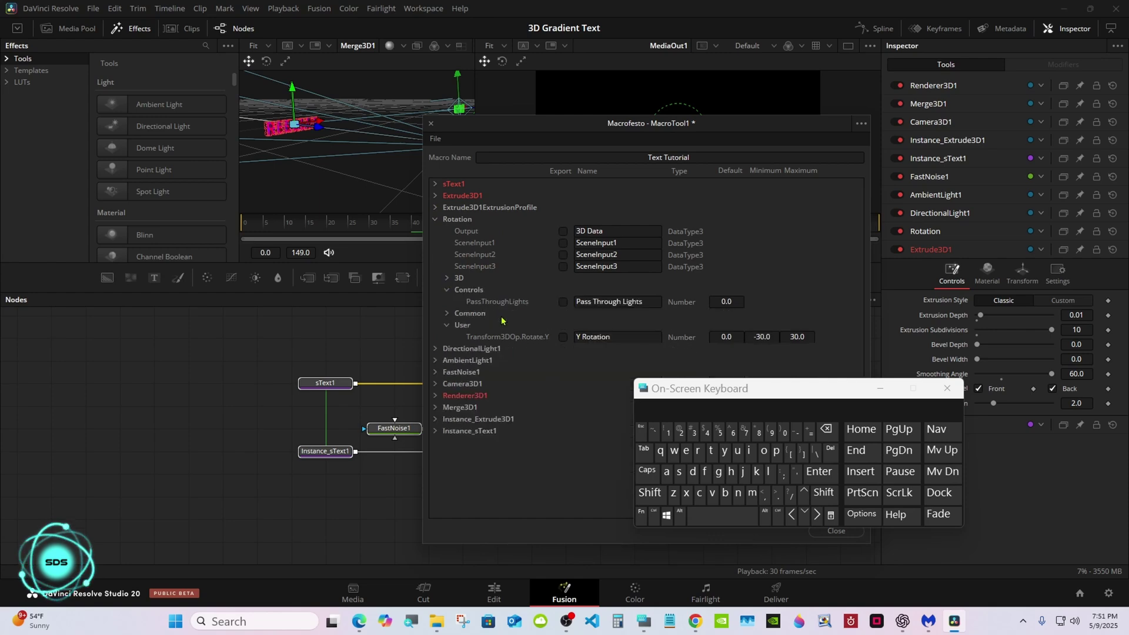
click(562, 337)
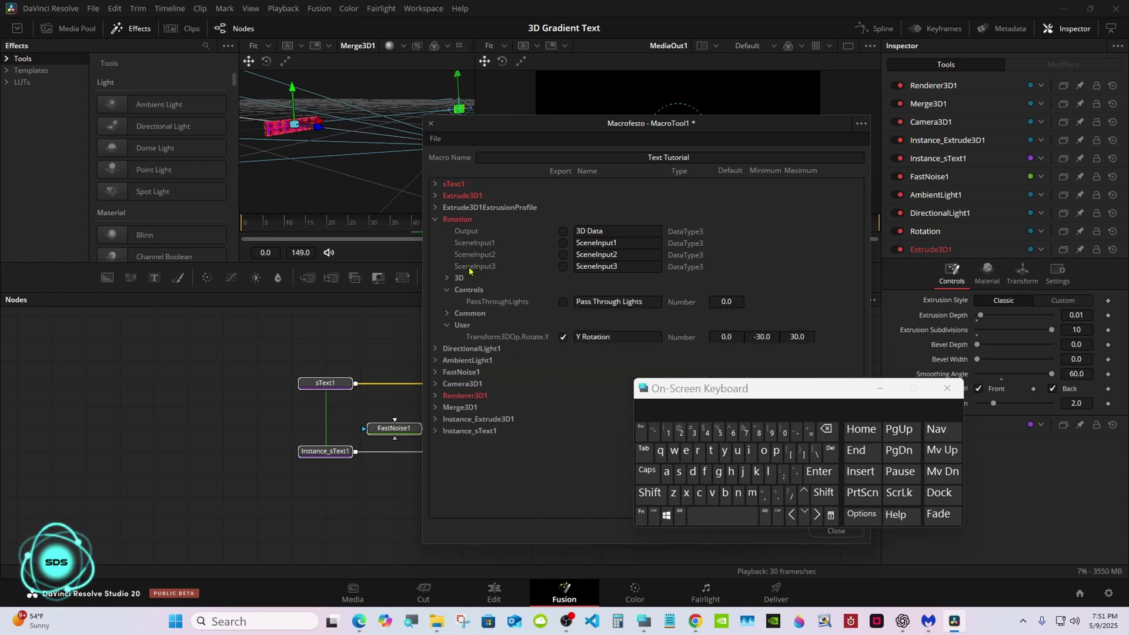
click(436, 219)
Export DirectionalLight1's Intensity control in the macro
click(435, 231)
click(446, 266)
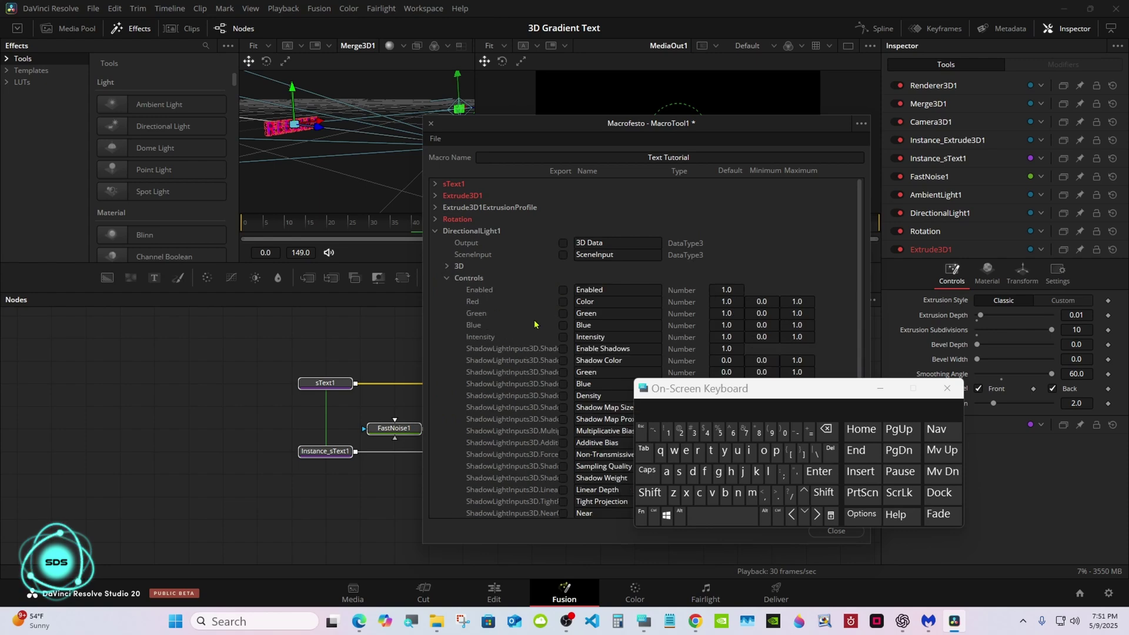
click(562, 337)
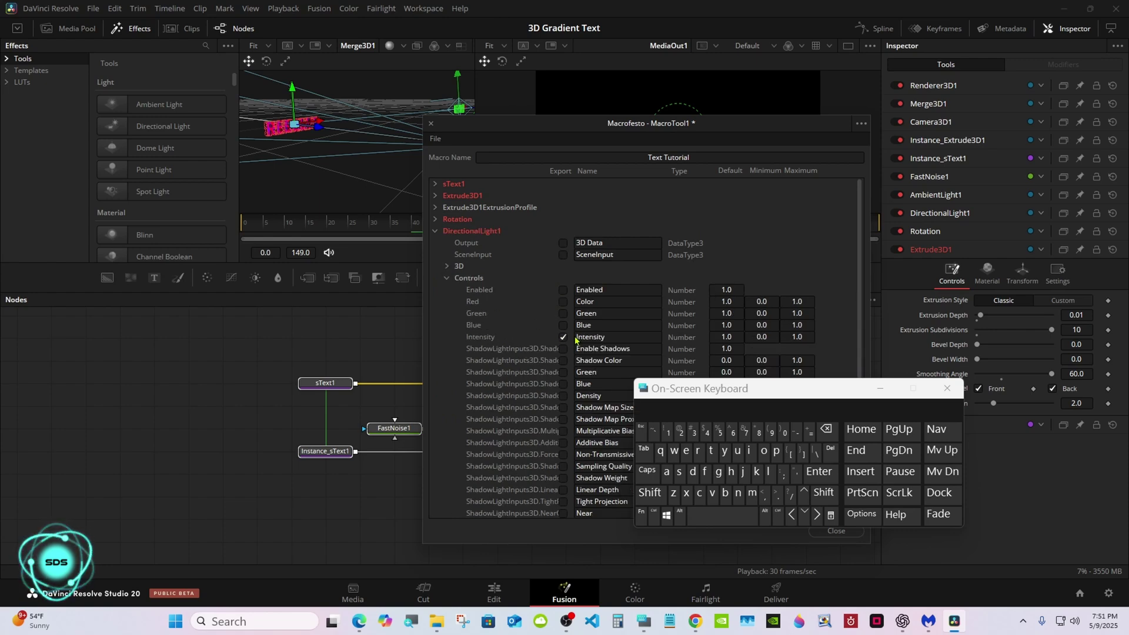
Rename DirectionalLight1's exported Intensity control to Main Light Intensity
click(576, 338)
click(649, 493)
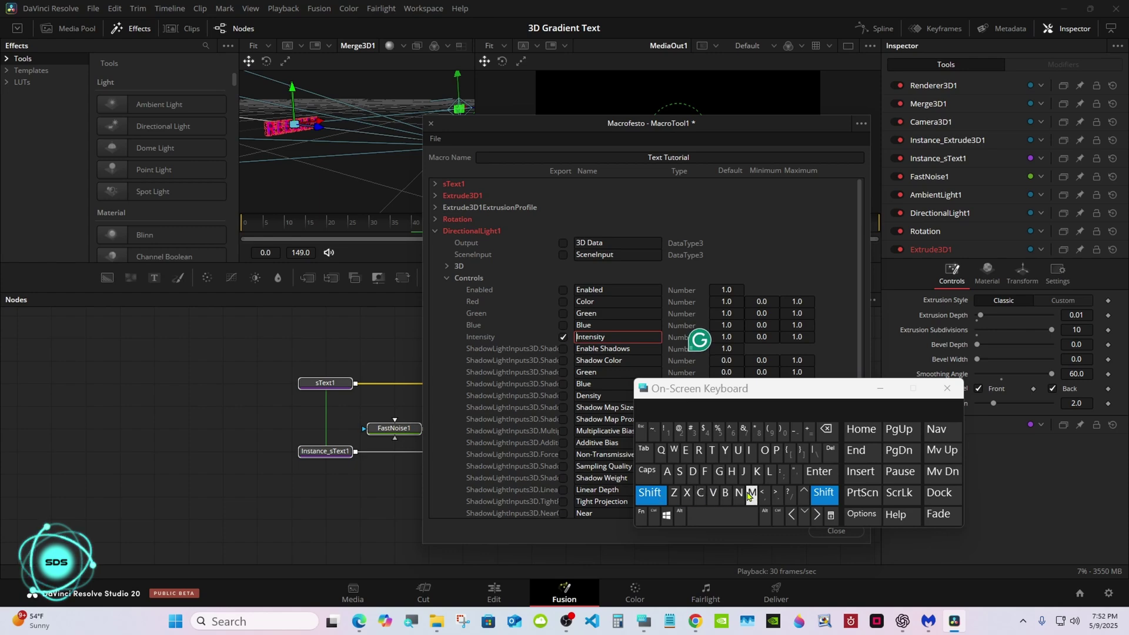
click(751, 492)
click(667, 472)
click(748, 450)
click(738, 493)
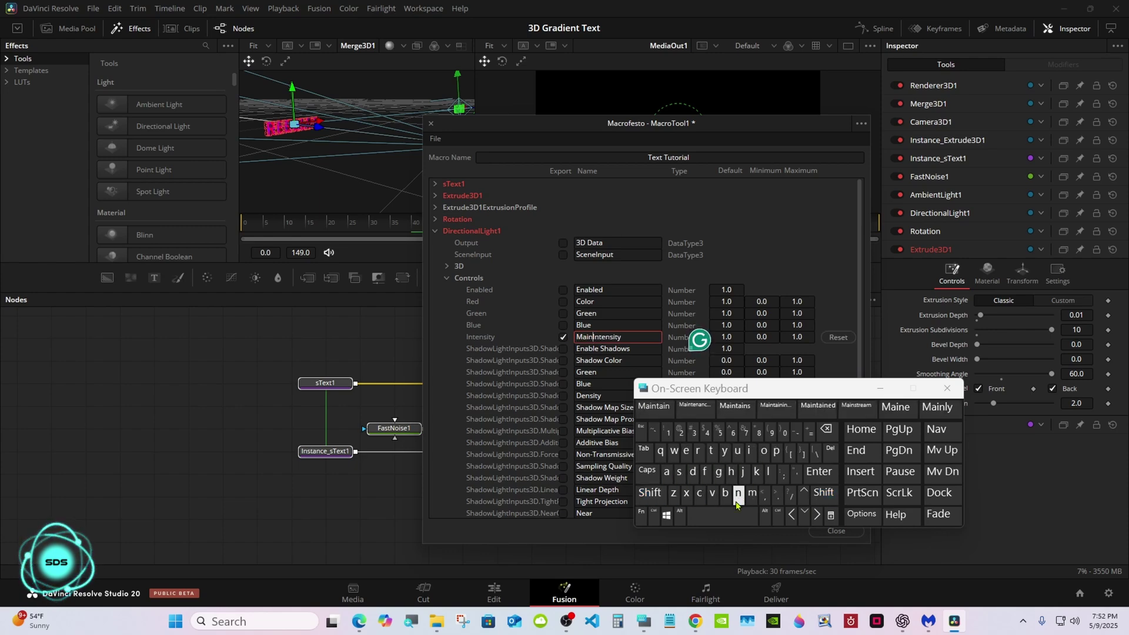
click(722, 515)
click(649, 493)
click(768, 472)
click(748, 451)
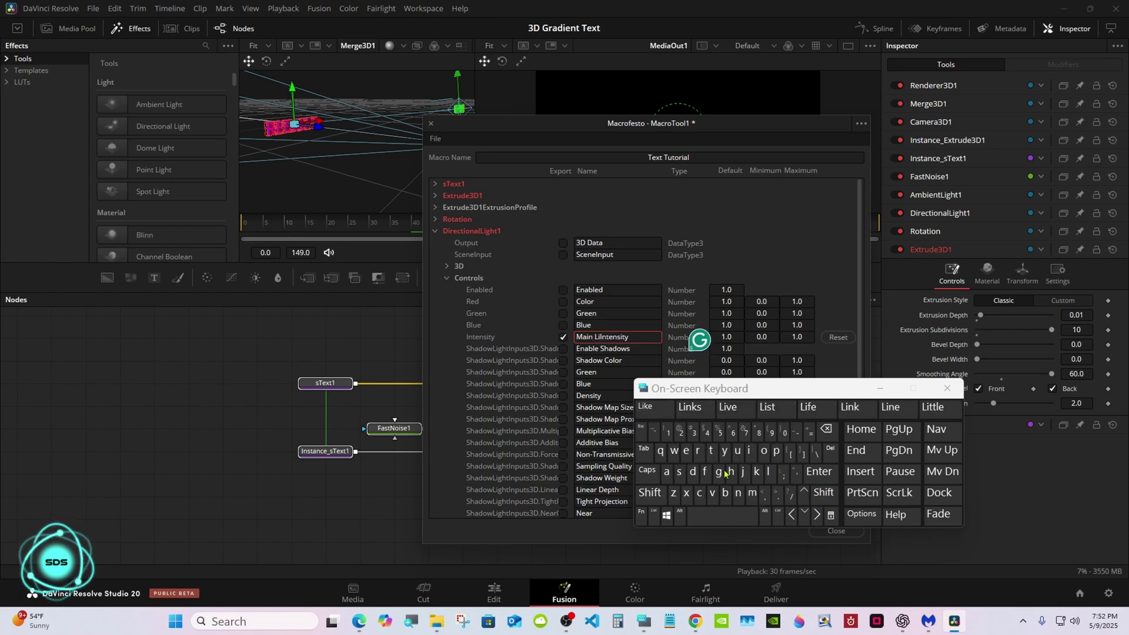
click(721, 473)
click(643, 408)
click(645, 216)
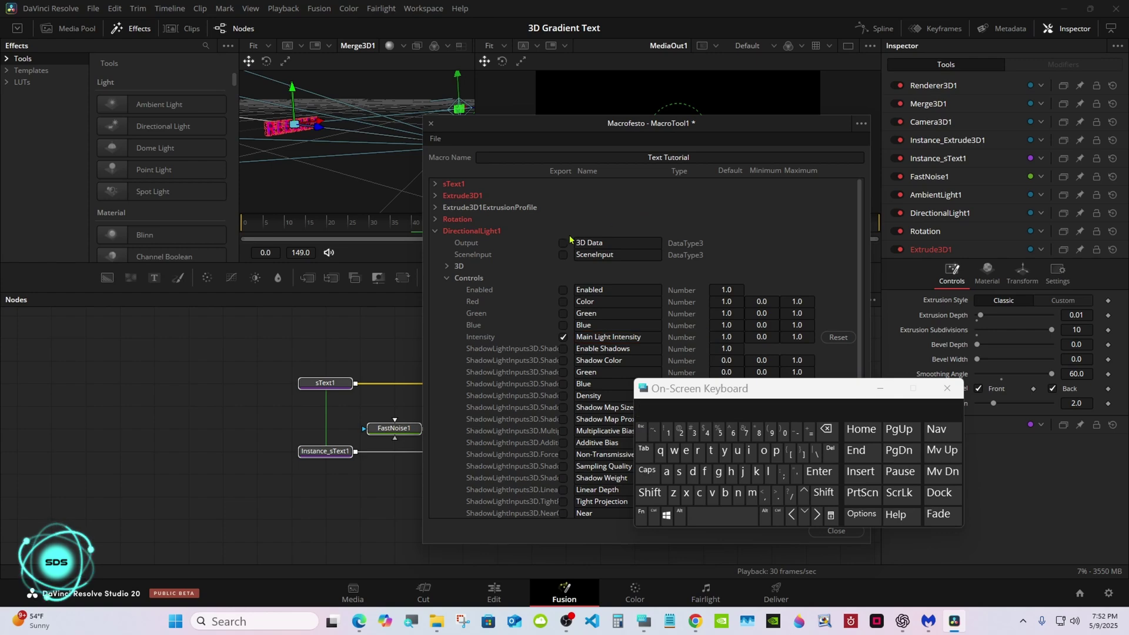
Collapse the DirectionalLight1 section and export AmbientLight1's Intensity control in the macro
click(447, 278)
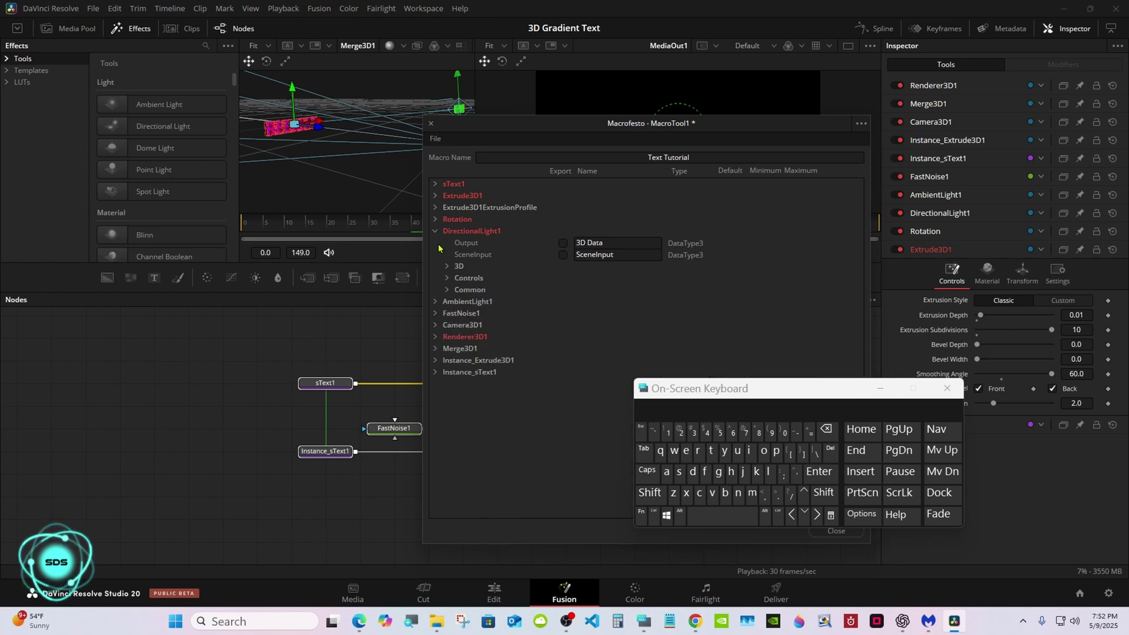
click(435, 231)
click(435, 243)
click(447, 278)
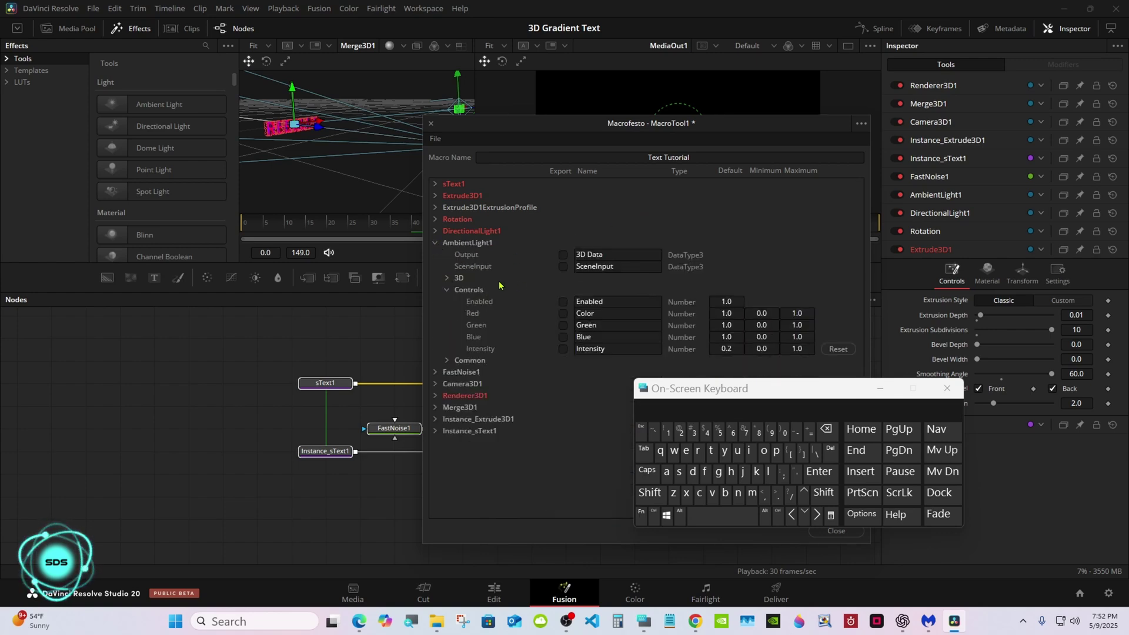
click(562, 349)
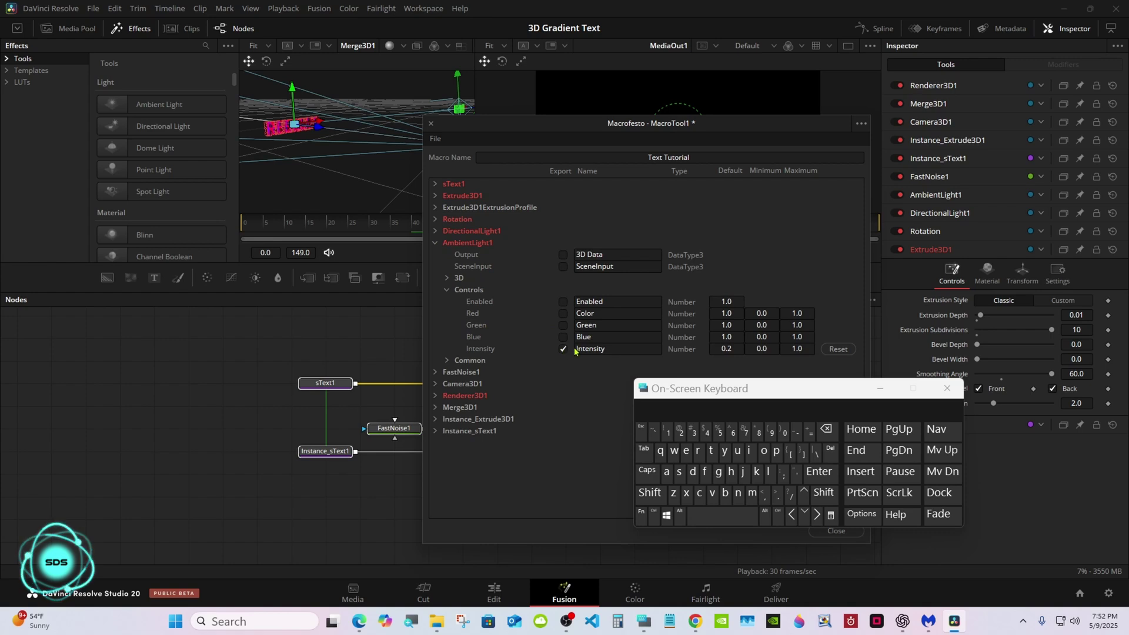
Insert the word Ambient into the name of AmbientLight1's exported Intensity control, making it "IAmbient ntensity"
click(575, 351)
click(650, 492)
click(666, 471)
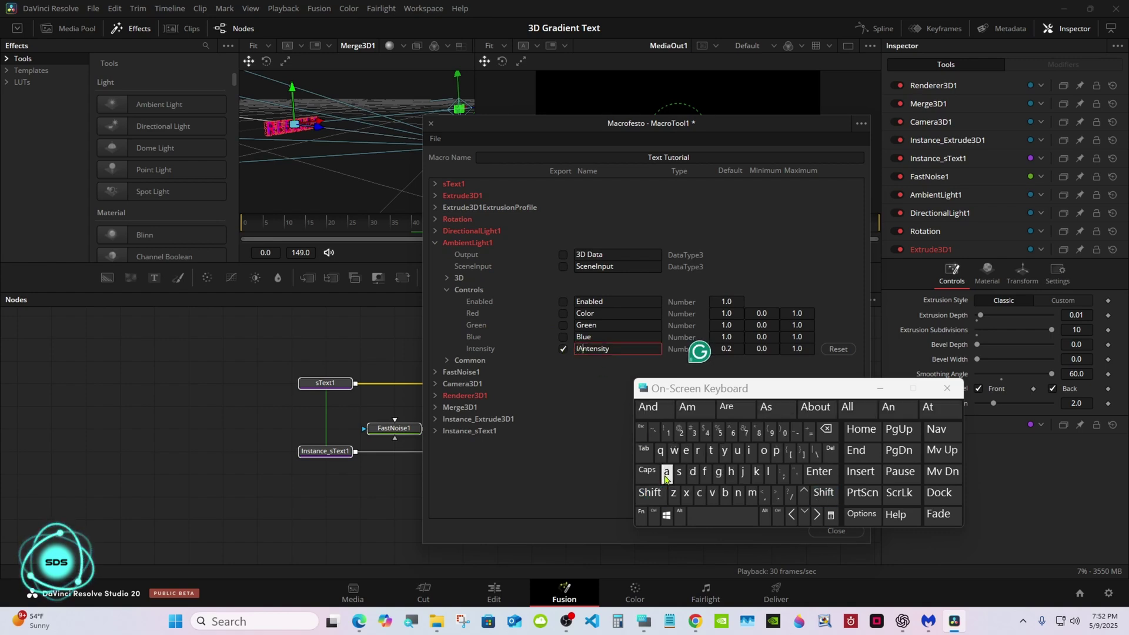
click(752, 493)
click(725, 493)
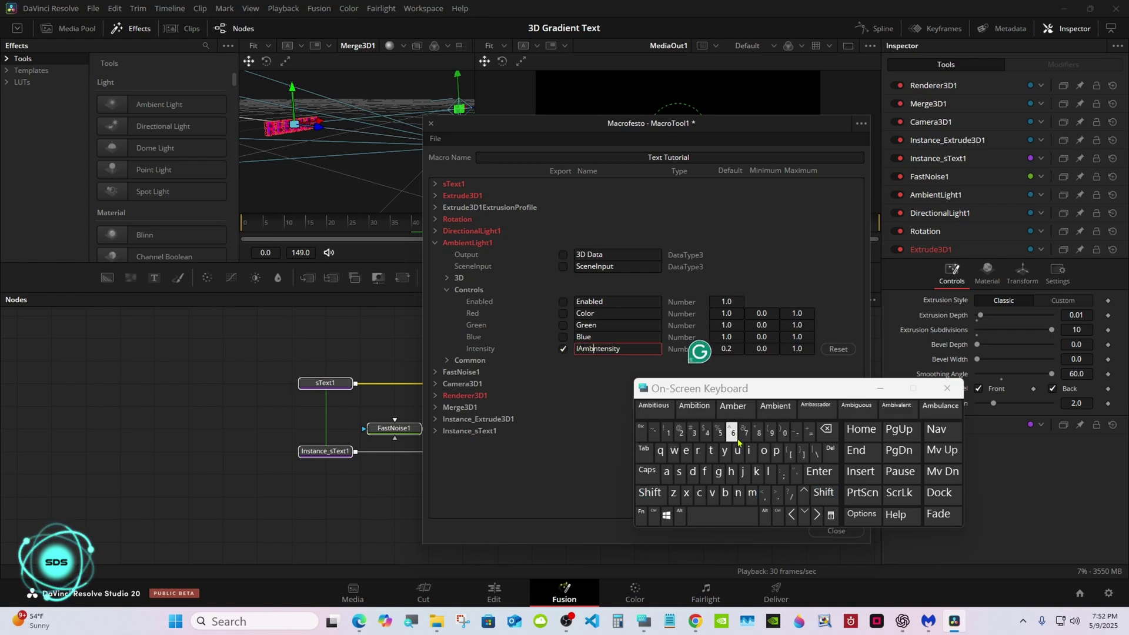
click(775, 406)
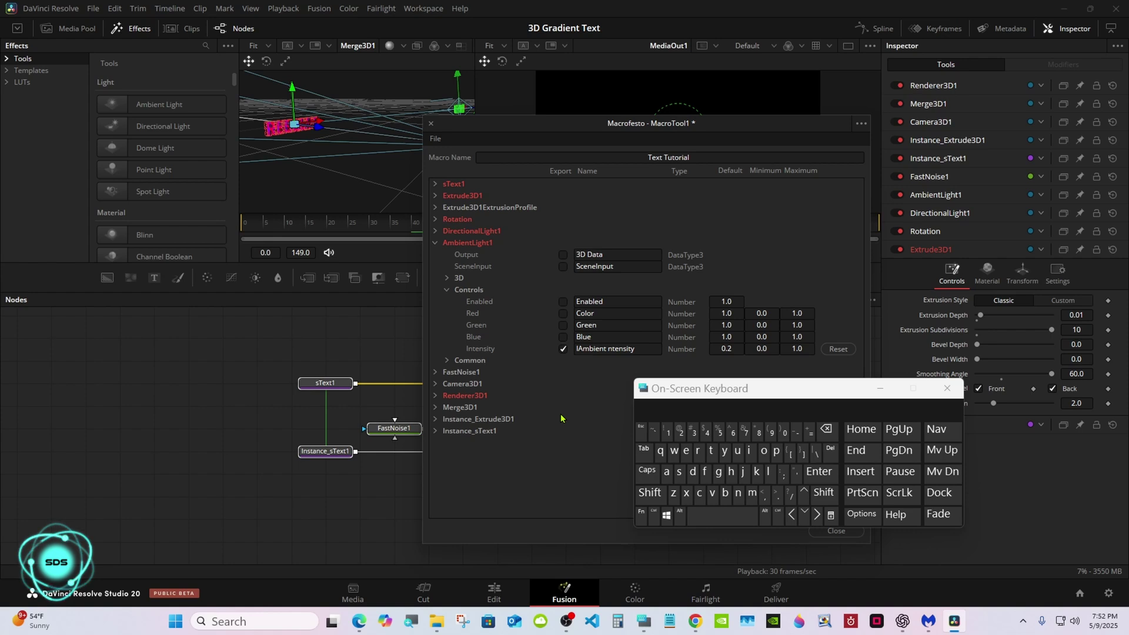
Collapse AmbientLight1 and export FastNoise1's Detail, Contrast, Brightness, Lock X/Y and Scale noise controls in the macro
click(435, 244)
click(435, 255)
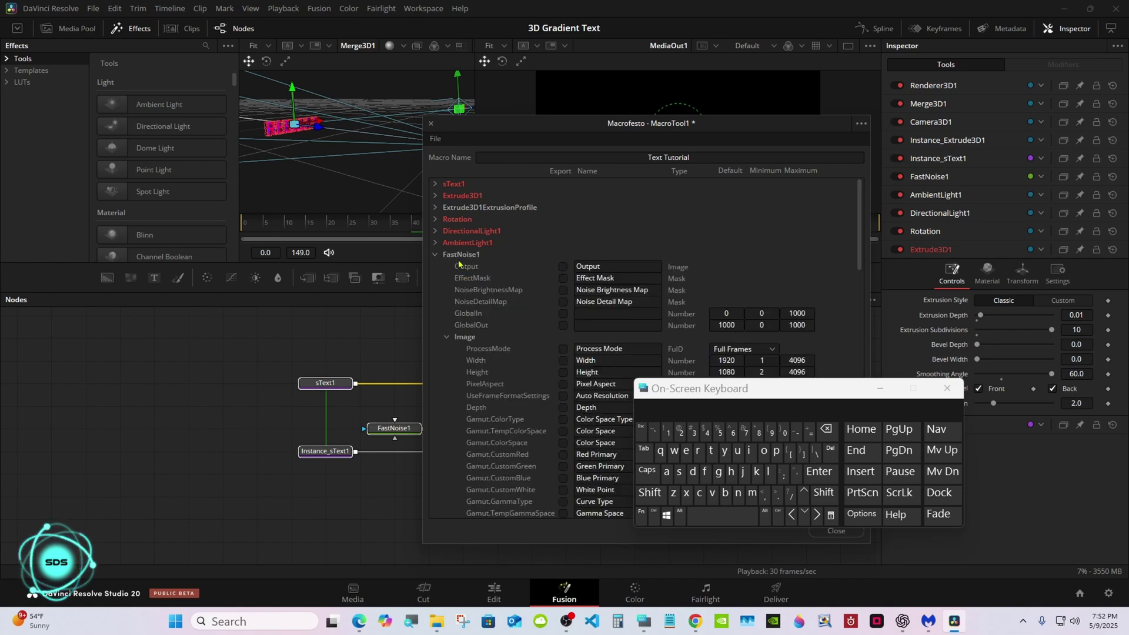
scroll(851, 269, down, 3)
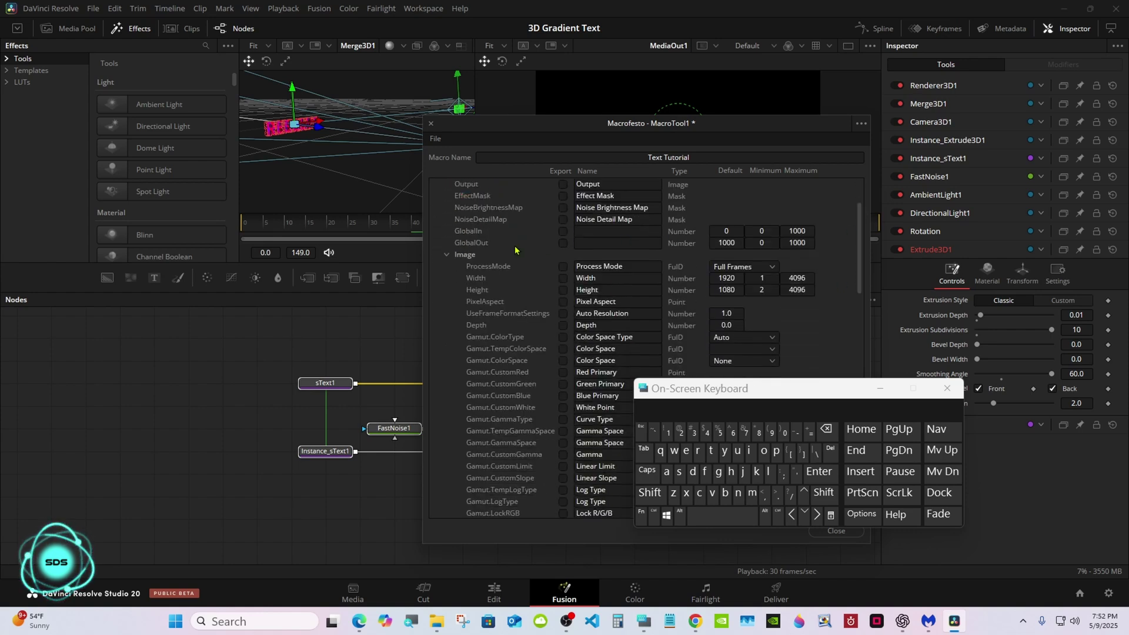
click(447, 254)
scroll(860, 271, down, 2)
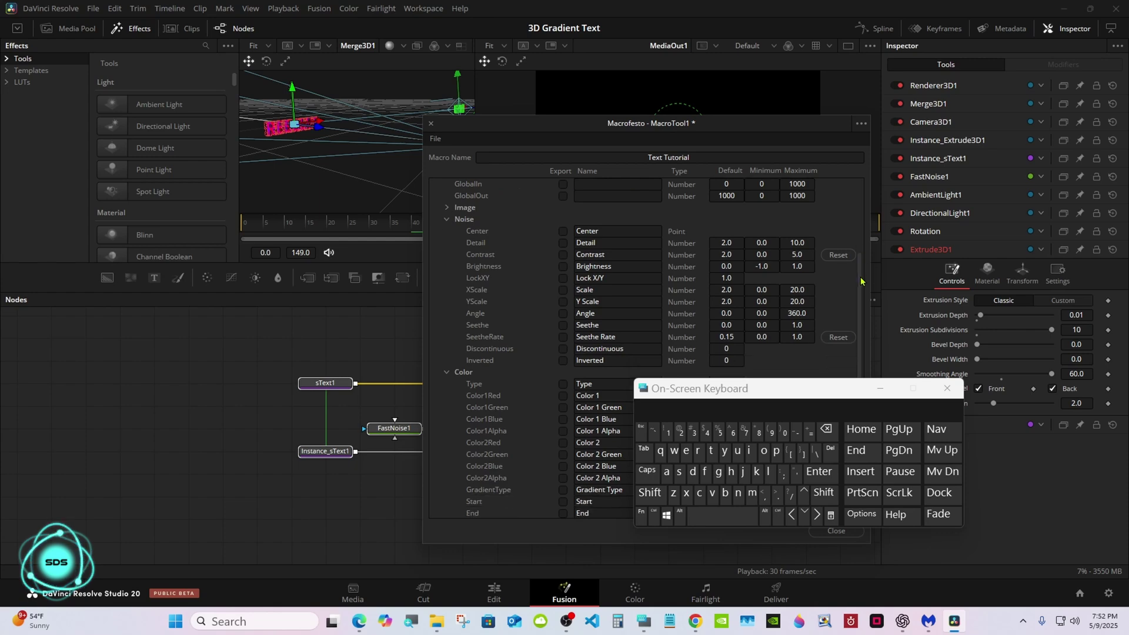
click(564, 243)
click(562, 255)
click(564, 290)
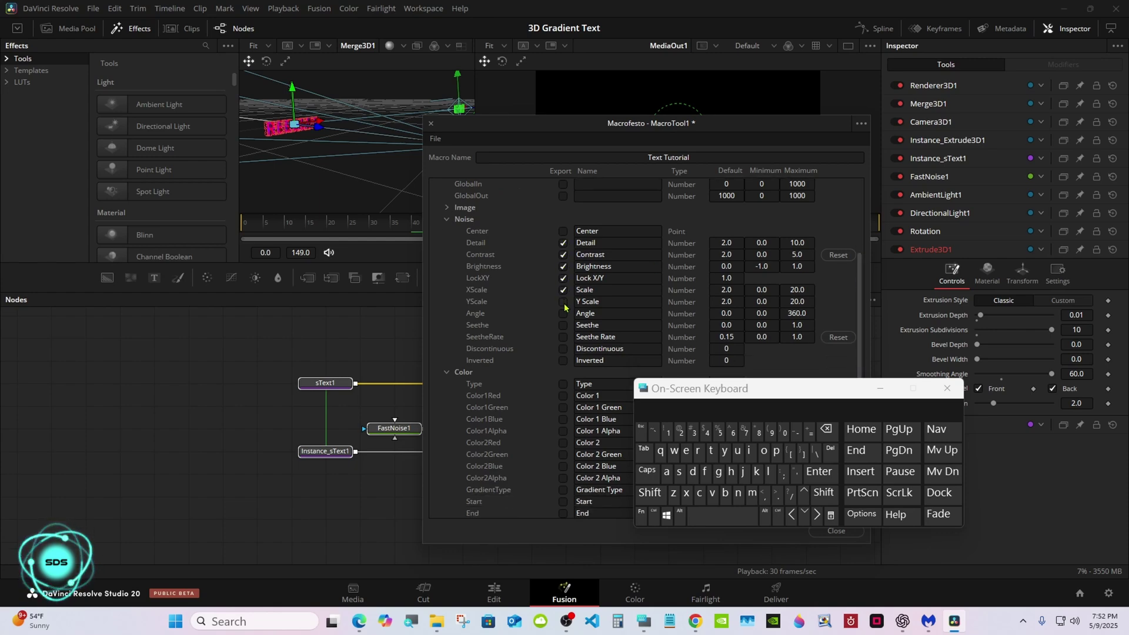
Export FastNoise1's Y Scale, Angle, Seethe, Seethe Rate, Discontinuous and Inverted noise controls in the macro
click(563, 302)
click(563, 313)
click(563, 325)
click(563, 337)
click(563, 349)
click(562, 360)
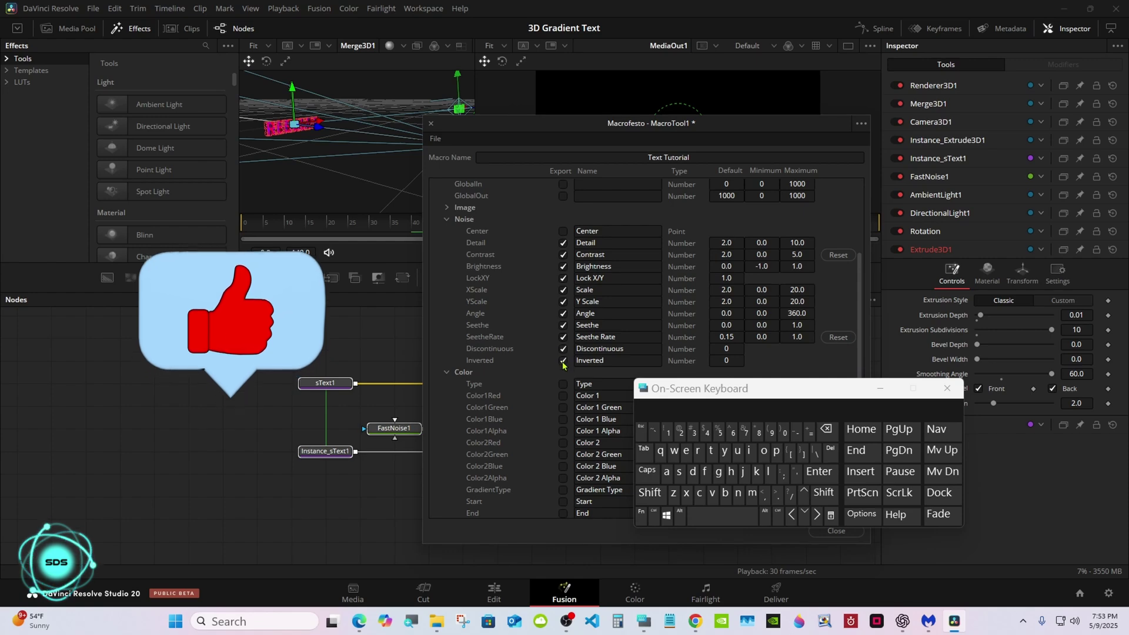
Export FastNoise1's color Type and the Color 1 red, green, blue and alpha controls, moving the On-Screen Keyboard aside
click(562, 384)
click(562, 396)
click(563, 407)
drag(686, 401, 801, 403)
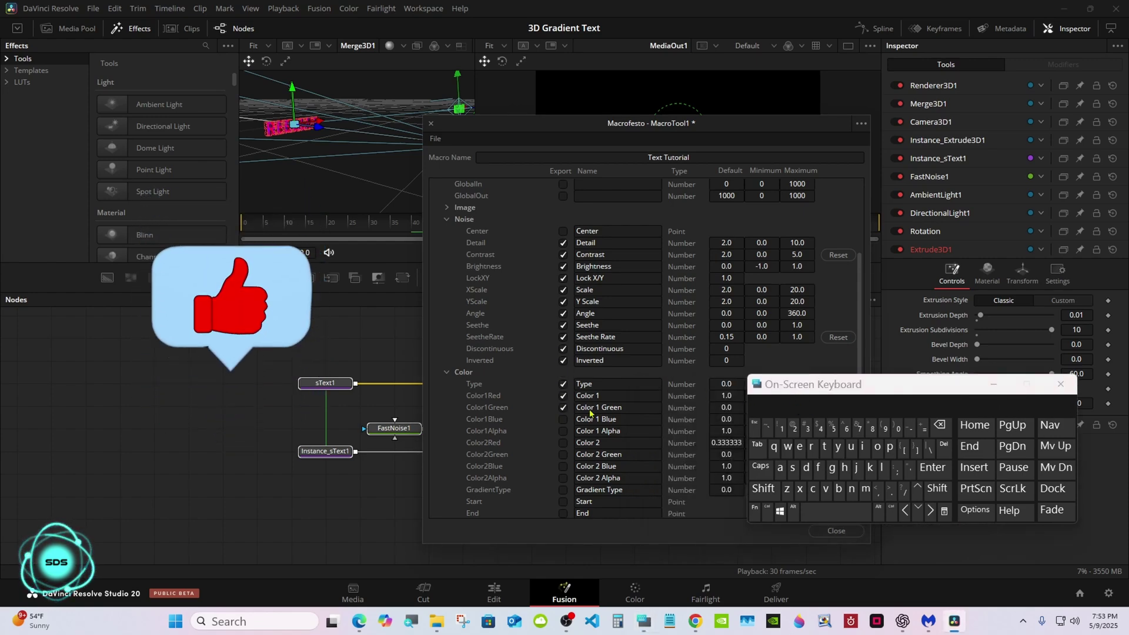
click(563, 420)
click(563, 430)
Export FastNoise1's Color 2 red, green, blue and alpha, Gradient Type and Start controls in the macro
click(562, 454)
click(563, 466)
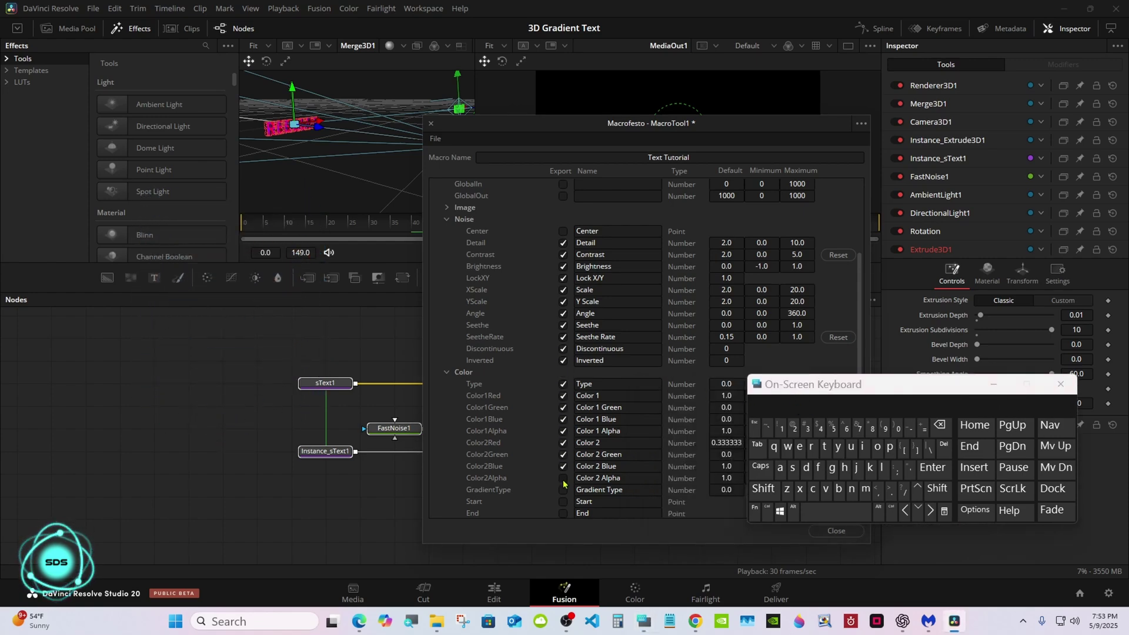
click(563, 478)
click(562, 489)
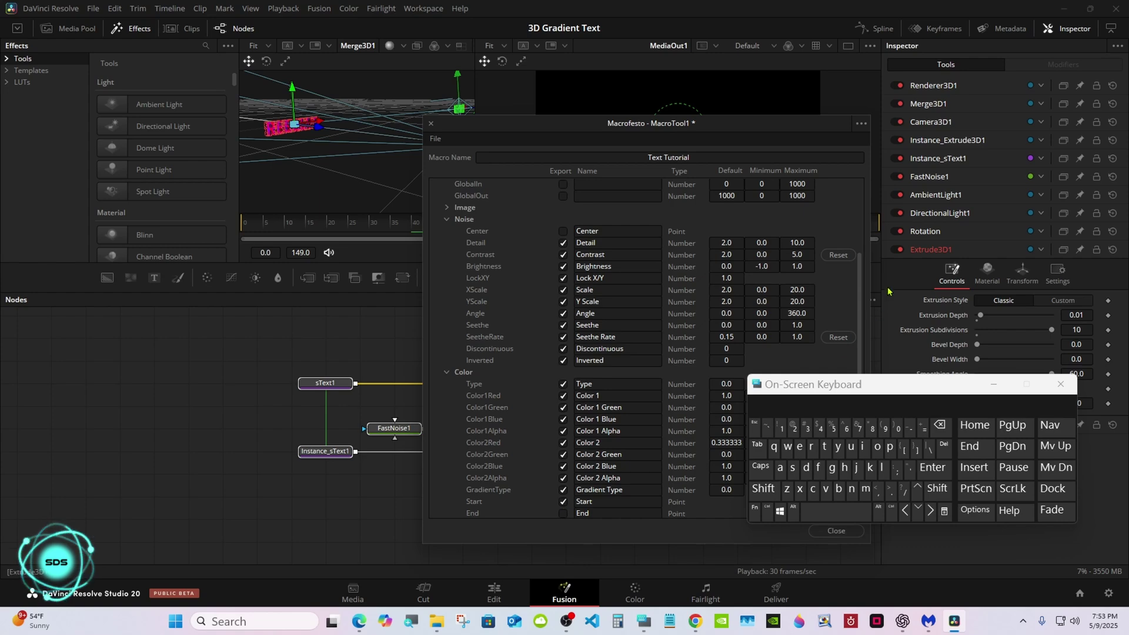
Export FastNoise1's End, Gradient, Interpolation Space, Offset and Repeat controls in the macro and collapse FastNoise1
scroll(769, 357, down, 3)
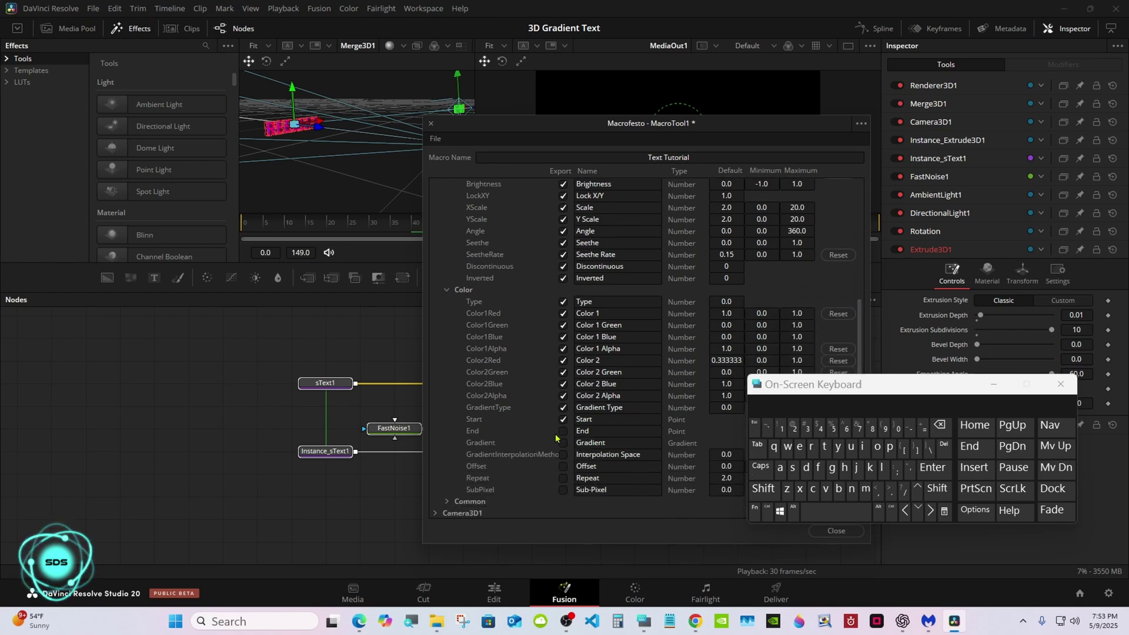
click(562, 431)
click(563, 443)
click(562, 455)
click(563, 466)
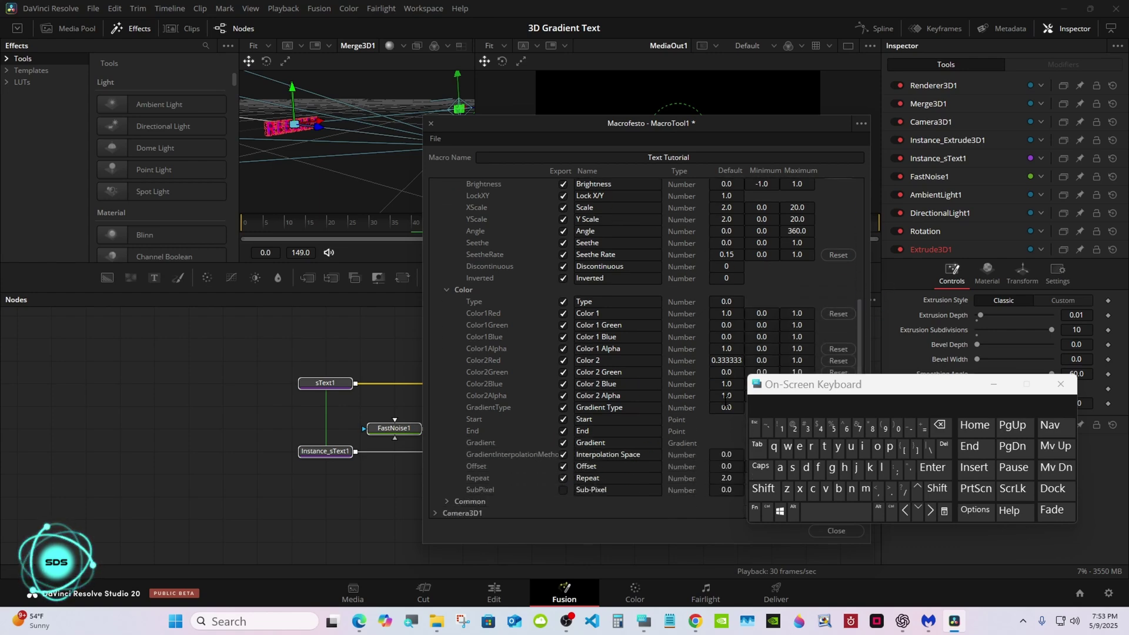
scroll(591, 236, up, 8)
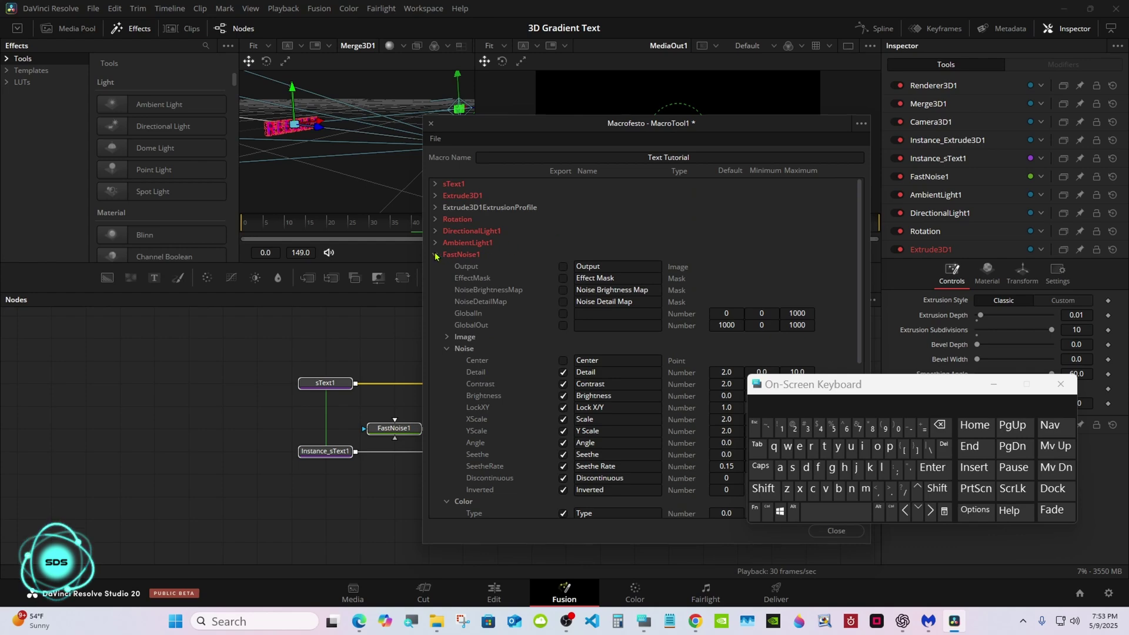
click(436, 254)
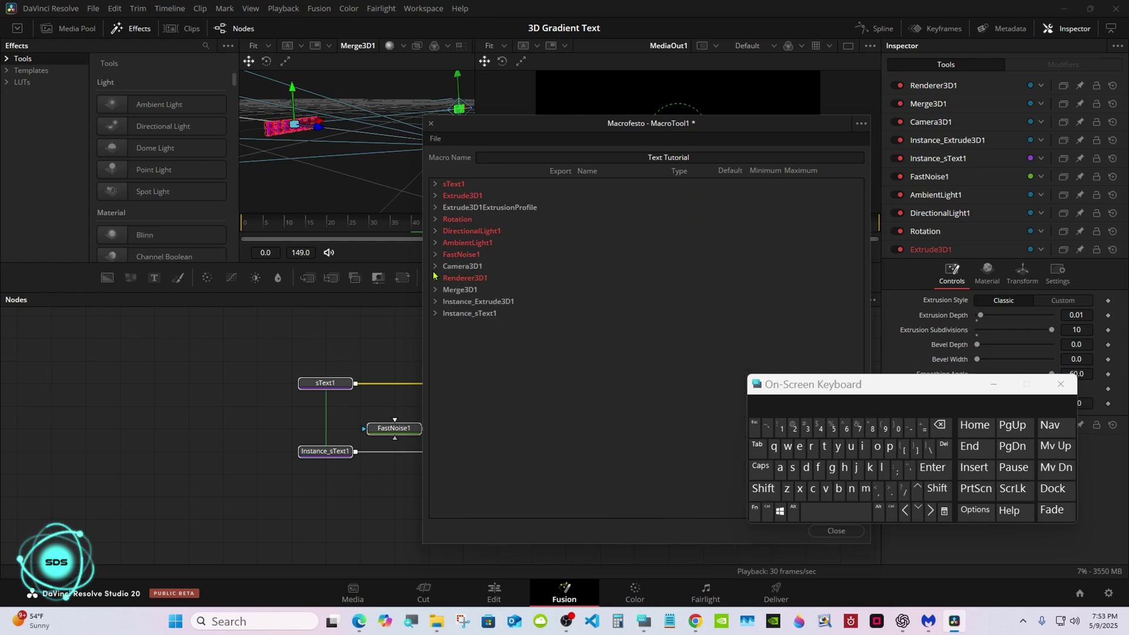
Save the macro as a group named Text Tutorial.setting in Templates > Edit > Titles > Fastnoise Text and close the macro editor
click(437, 140)
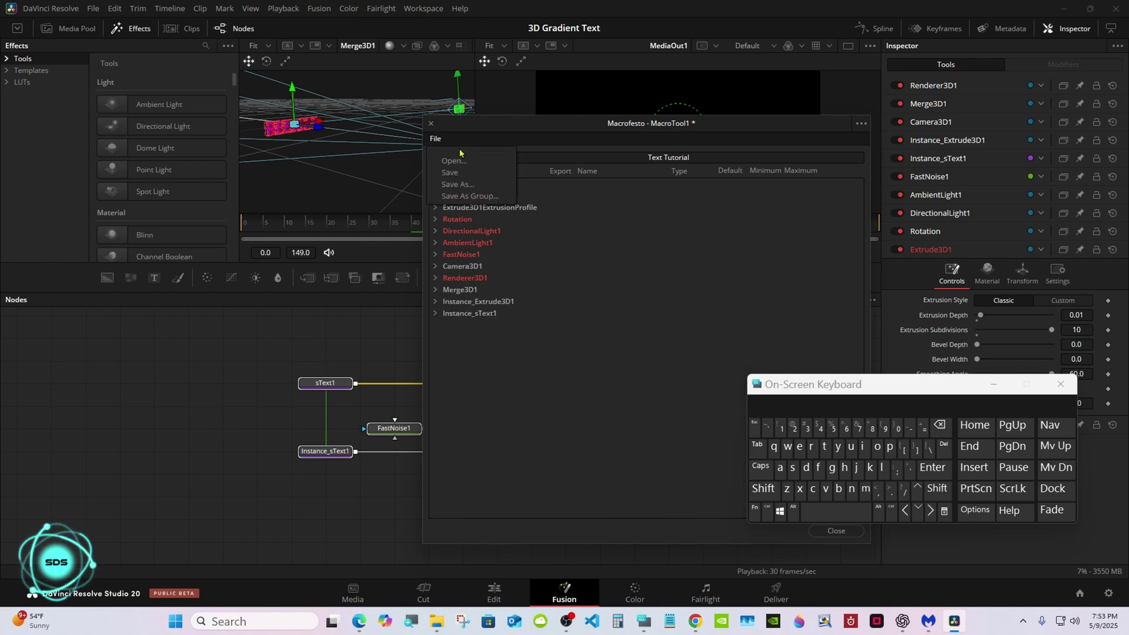
click(485, 197)
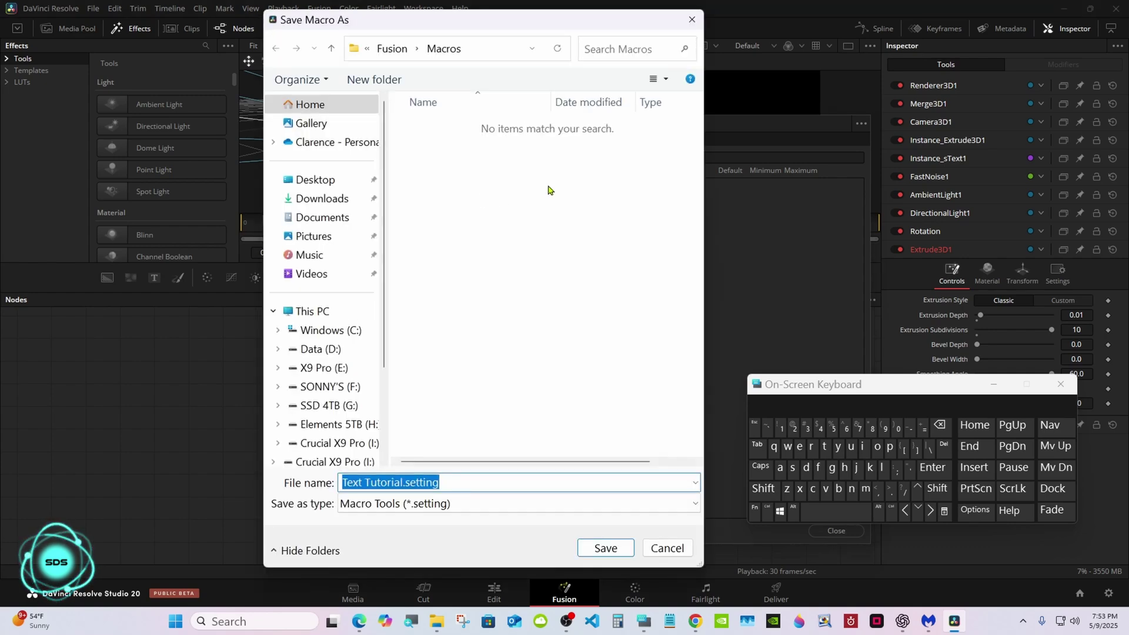
click(392, 48)
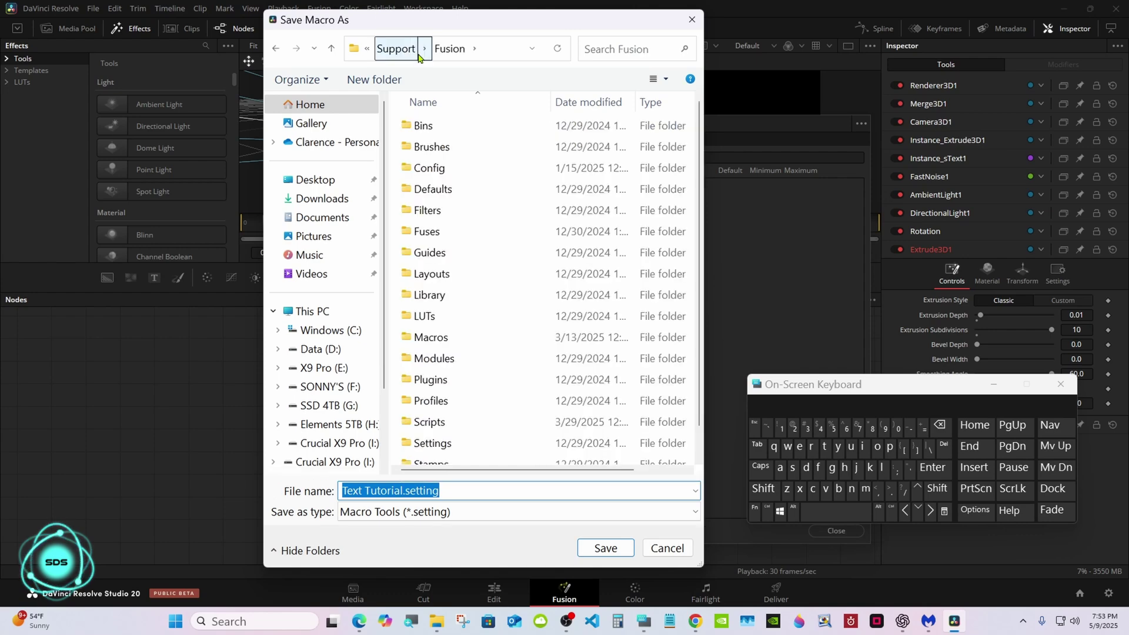
scroll(651, 329, down, 1)
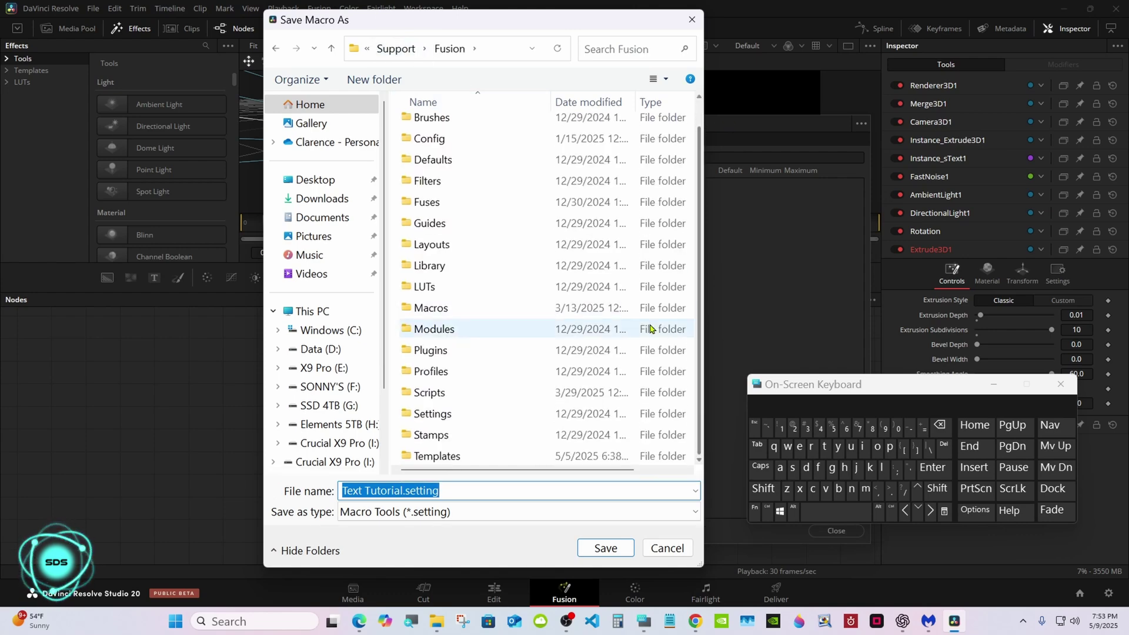
click(501, 456)
double_click(500, 457)
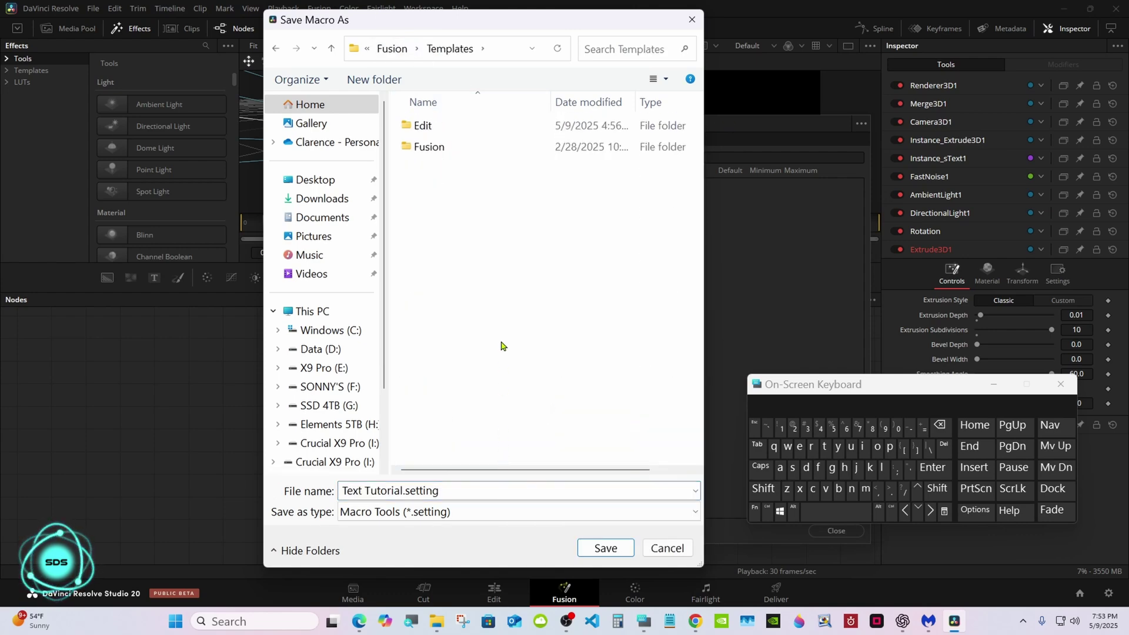
double_click(485, 127)
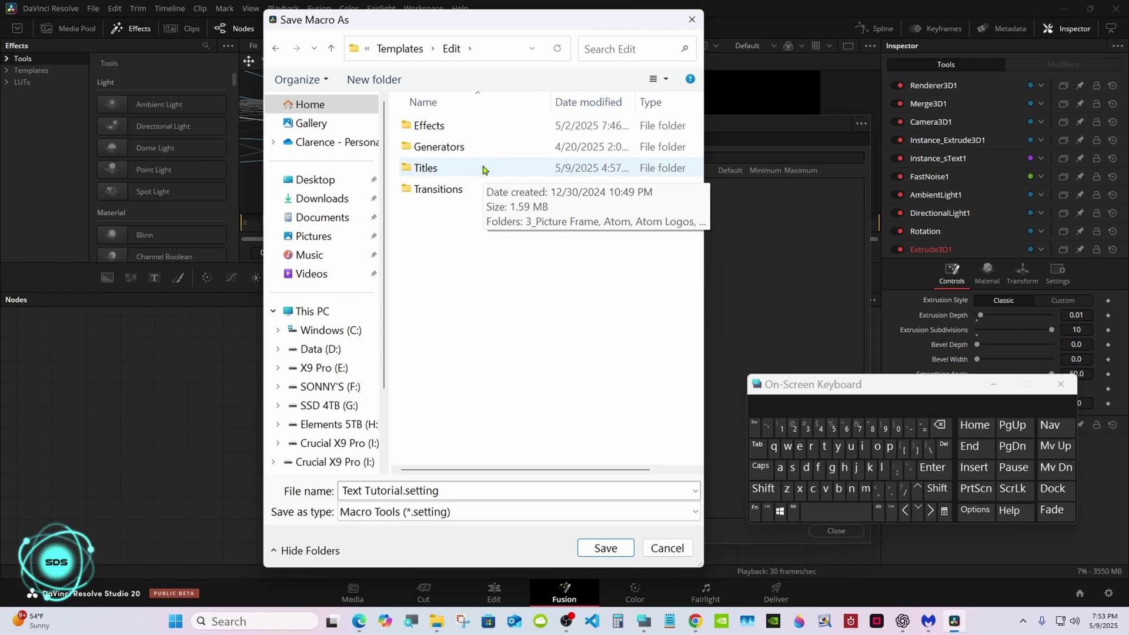
double_click(482, 169)
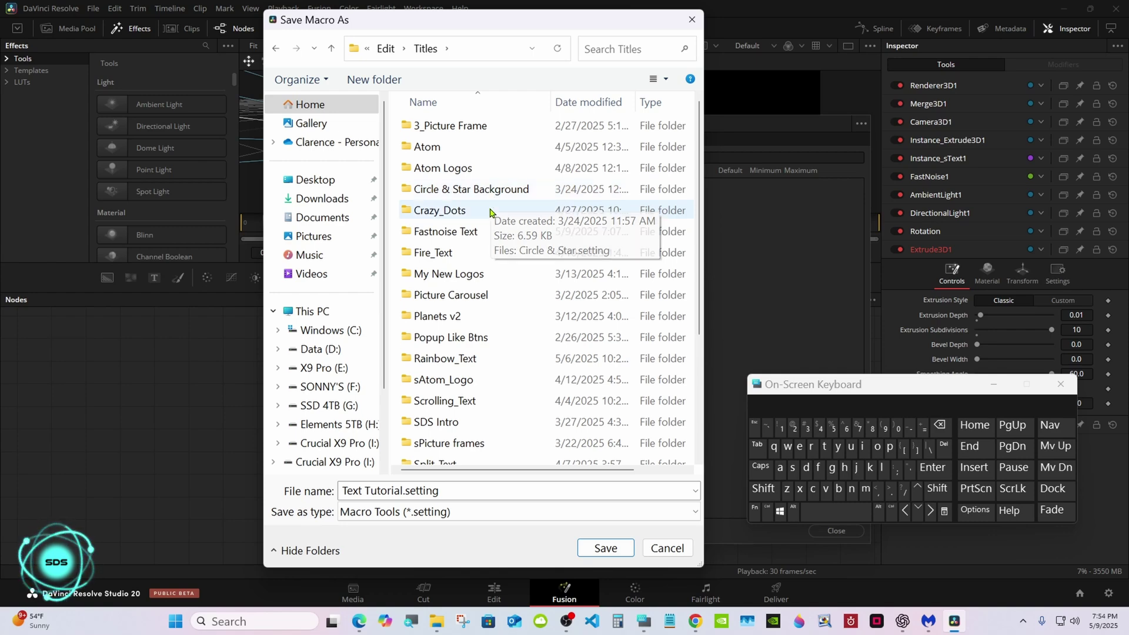
double_click(490, 231)
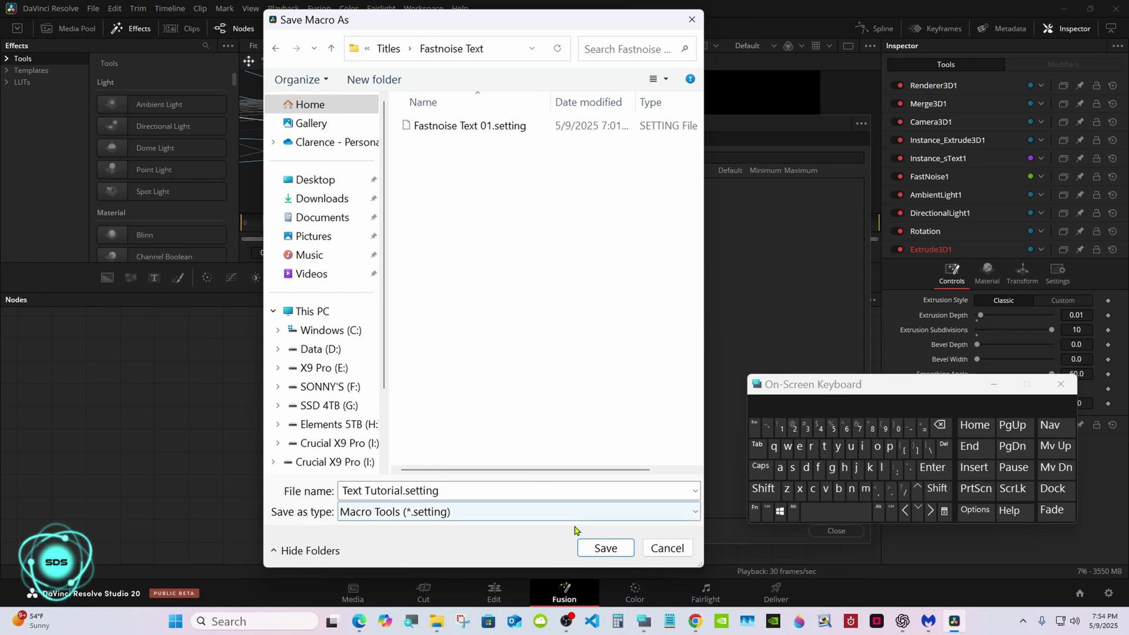
click(595, 547)
click(841, 530)
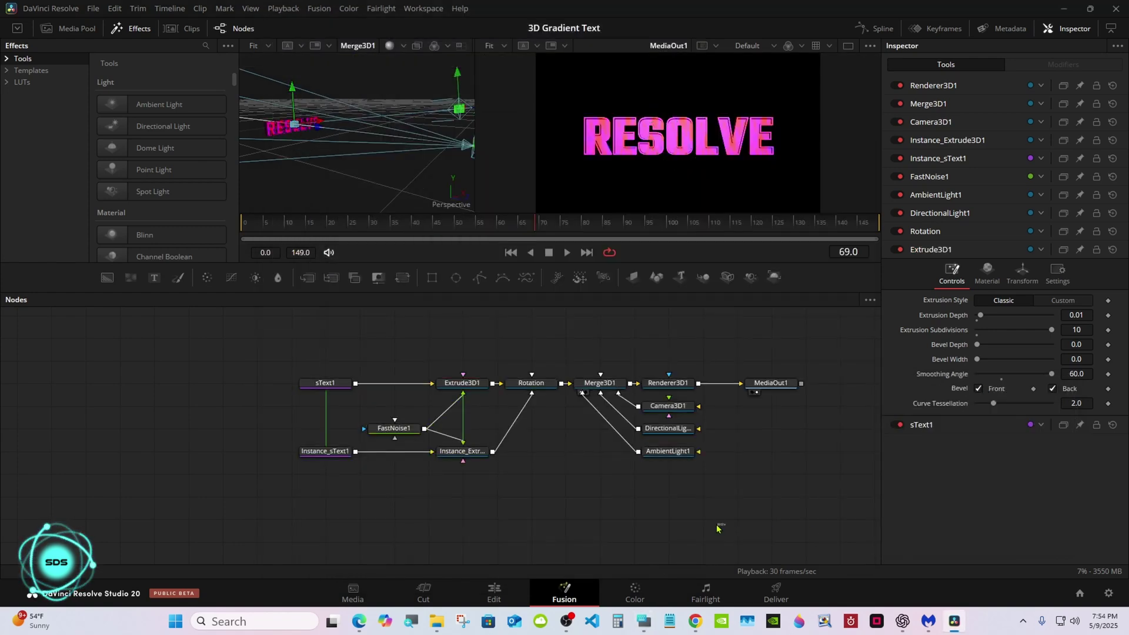
Switch to the Edit page and add the Text Tutorial title from the Fastnoise Text titles to Video 1 after the Fusion composition
click(495, 590)
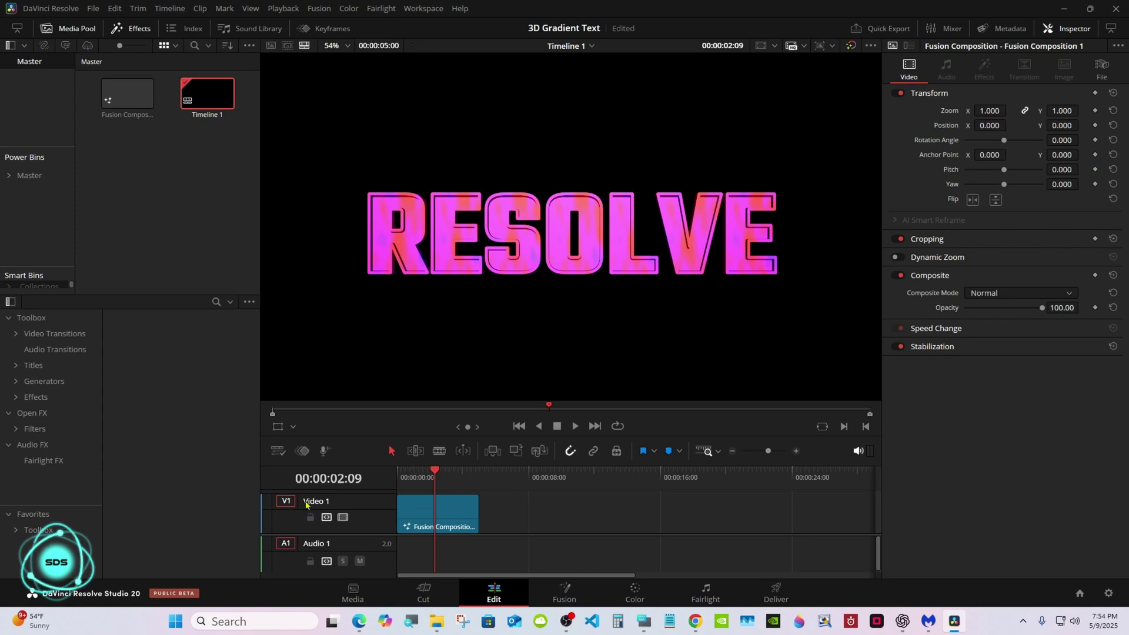
click(15, 365)
drag(98, 322, 98, 345)
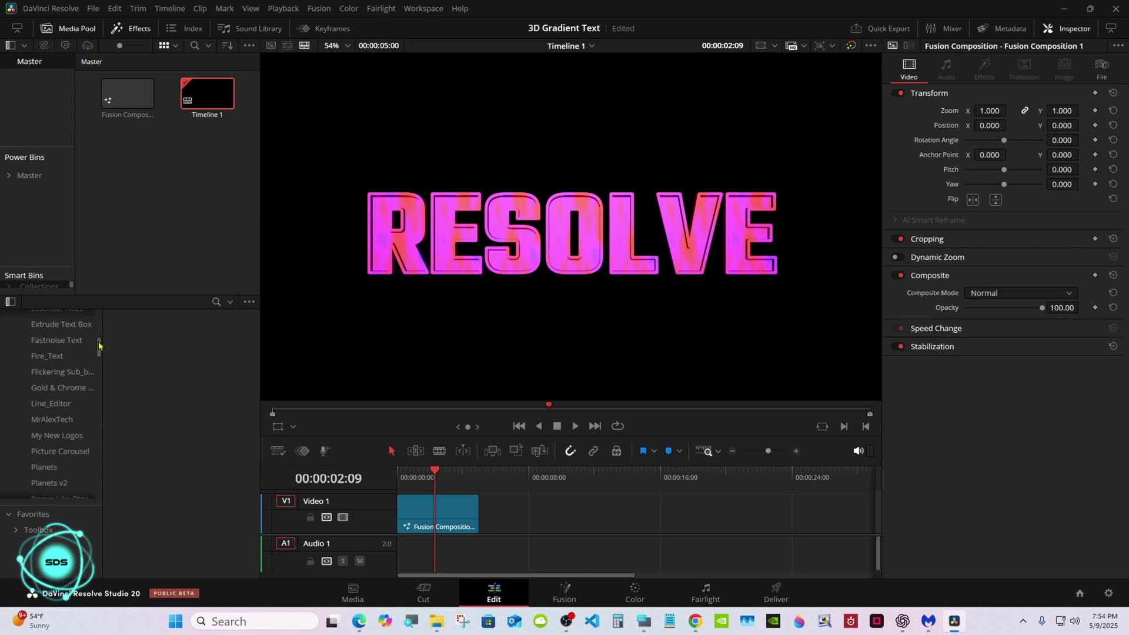
click(56, 340)
drag(160, 363, 514, 482)
click(543, 479)
click(546, 501)
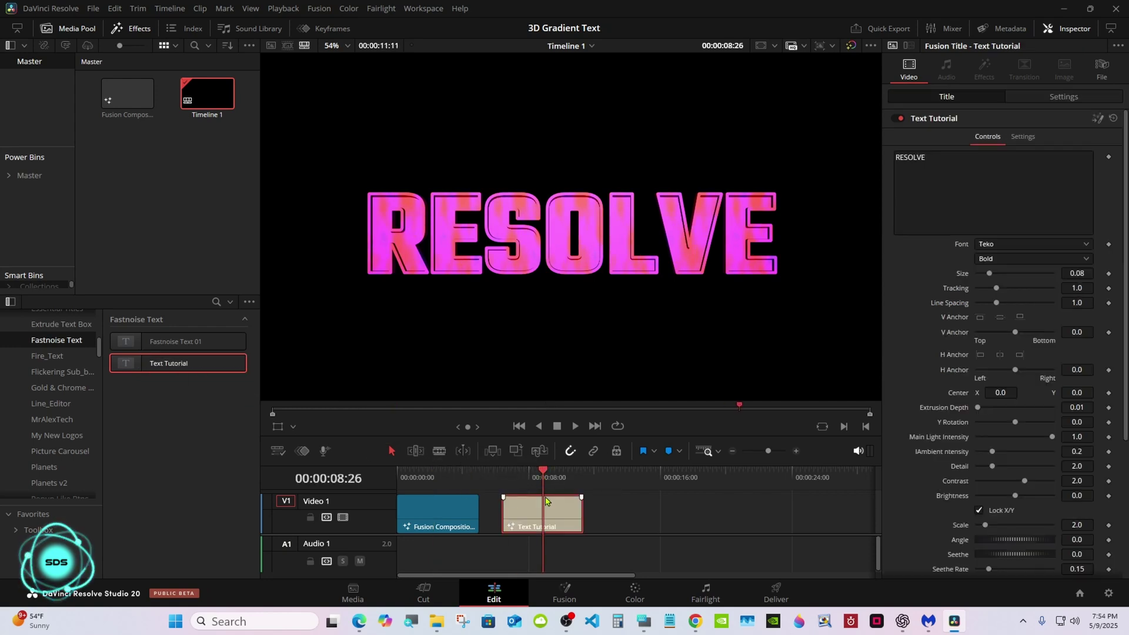
Place the title directly after the composition on Video 2 and add a Solid Color generator on Video 1 spanning both clips
drag(546, 501, 517, 484)
drag(436, 529, 436, 497)
scroll(15, 357, up, 5)
click(15, 357)
click(43, 381)
drag(166, 536, 438, 527)
drag(523, 498, 560, 528)
Set the Solid Color generator's color to the dark blue #274f76
click(975, 136)
click(597, 237)
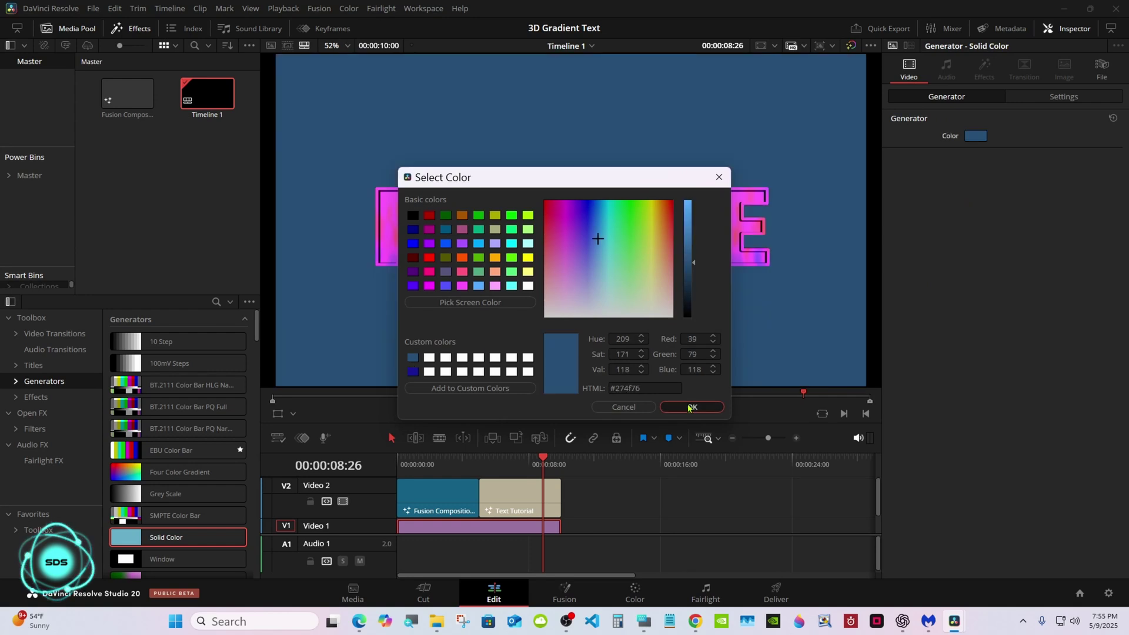
click(680, 403)
Try a smaller Size on the Text Tutorial title and reset it, and set Extrusion Depth to about 0.0511 and Y Rotation to 16.7
drag(433, 464, 509, 464)
click(513, 488)
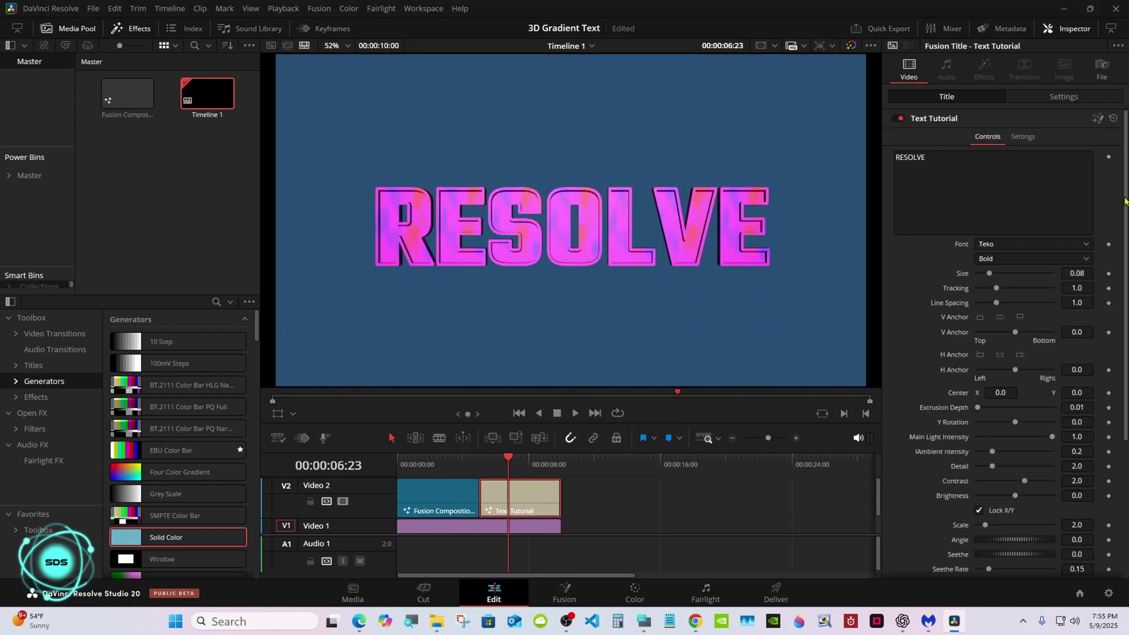
drag(1124, 201, 1124, 279)
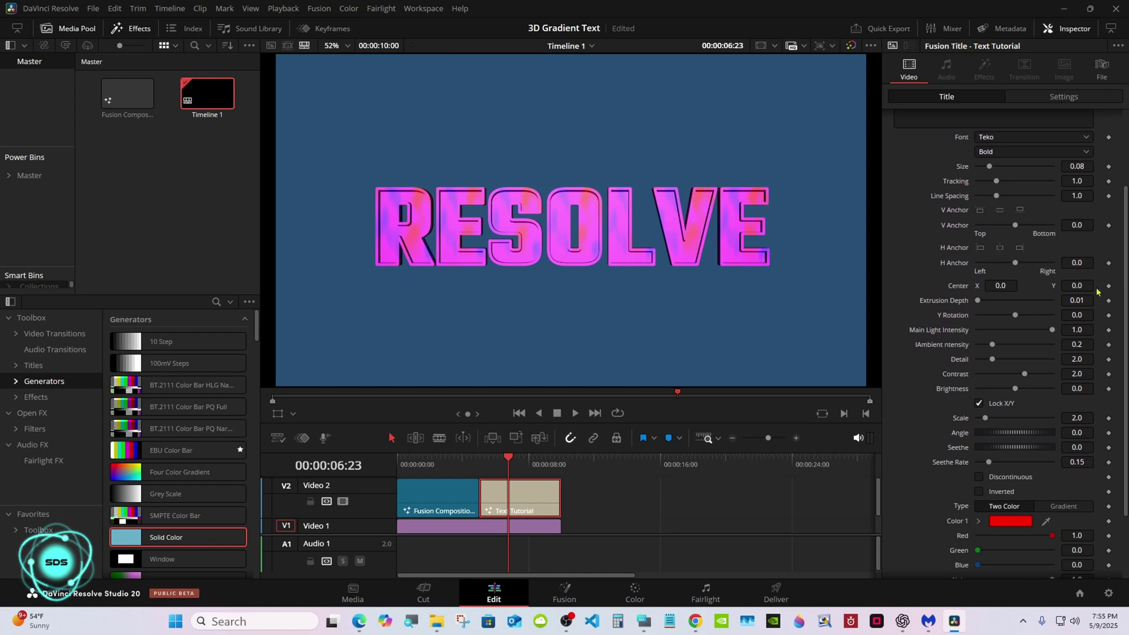
mouse_move(1024, 321)
mouse_down()
mouse_move(1065, 318)
mouse_move(971, 321)
mouse_move(979, 300)
mouse_move(1001, 300)
mouse_move(994, 316)
mouse_move(1026, 312)
mouse_up()
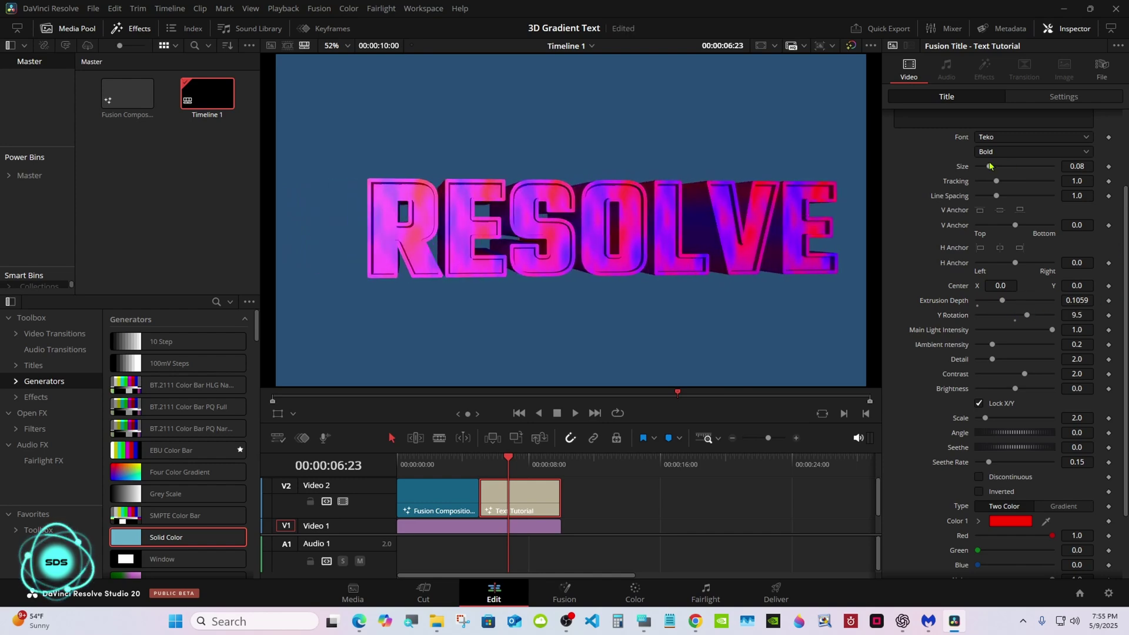
drag(987, 169, 983, 171)
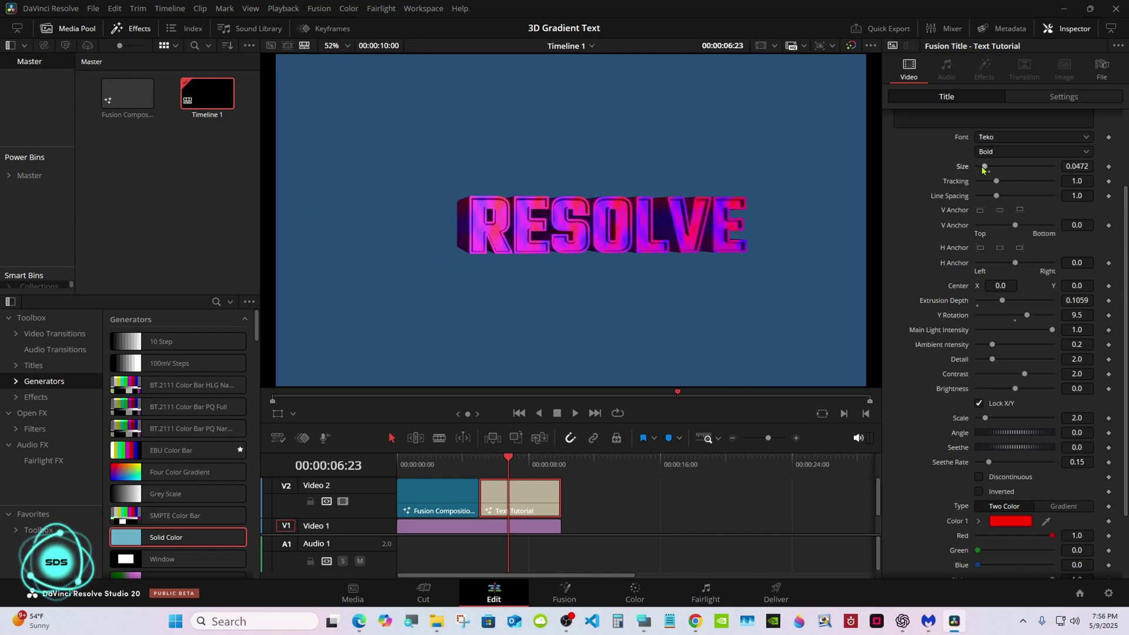
double_click(960, 167)
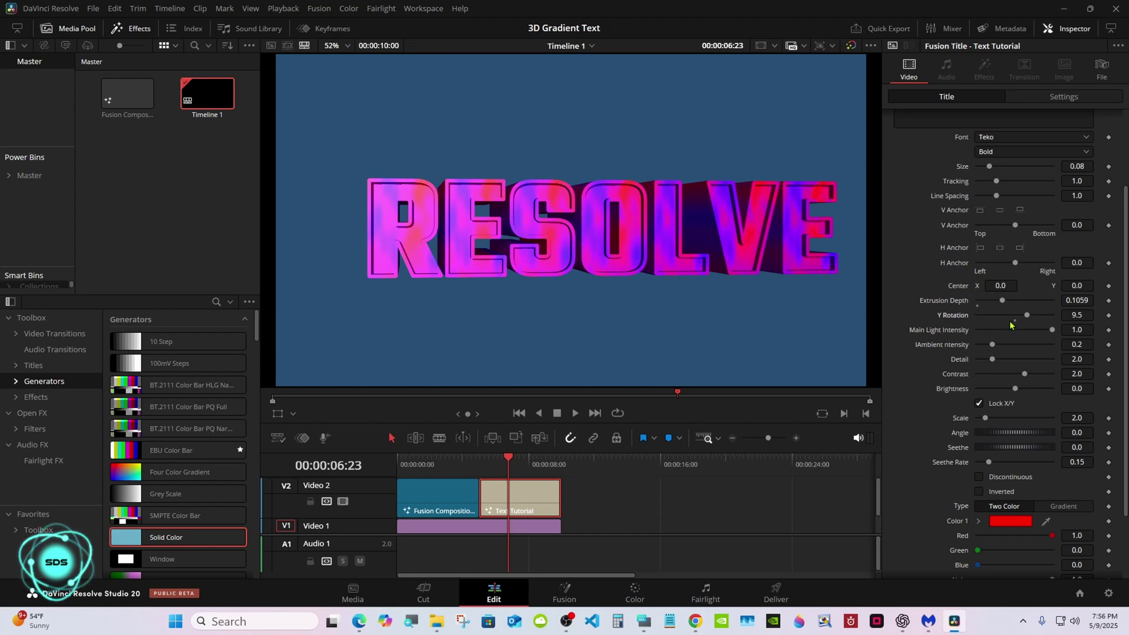
drag(1001, 300, 1033, 315)
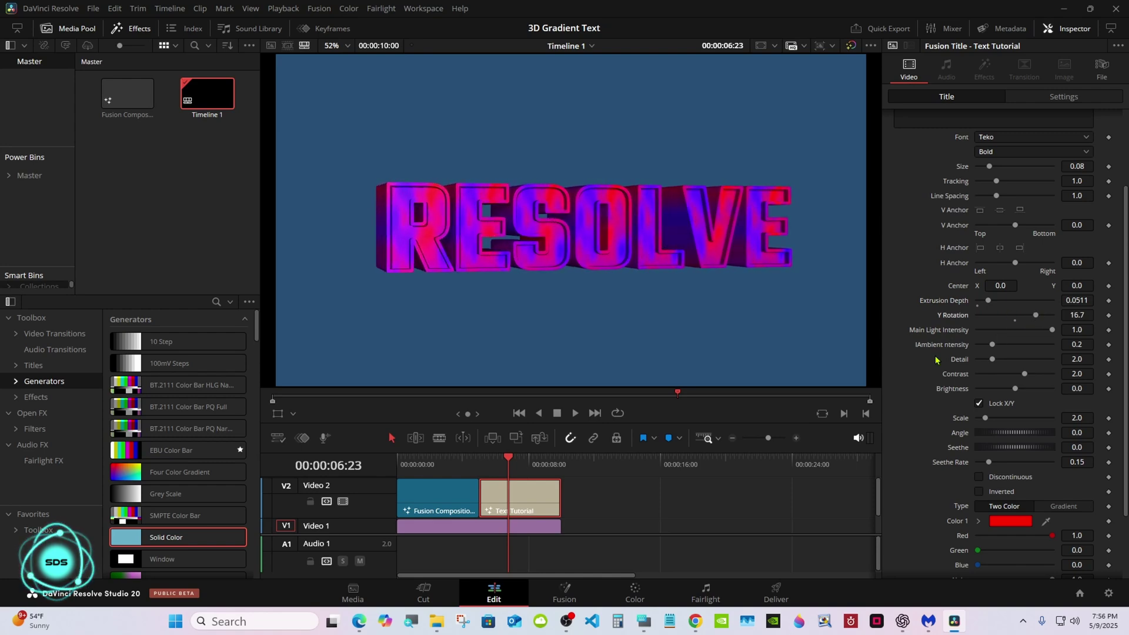
Change the Text Tutorial title's noise color Type from Two Color to Gradient
scroll(1064, 411, down, 3)
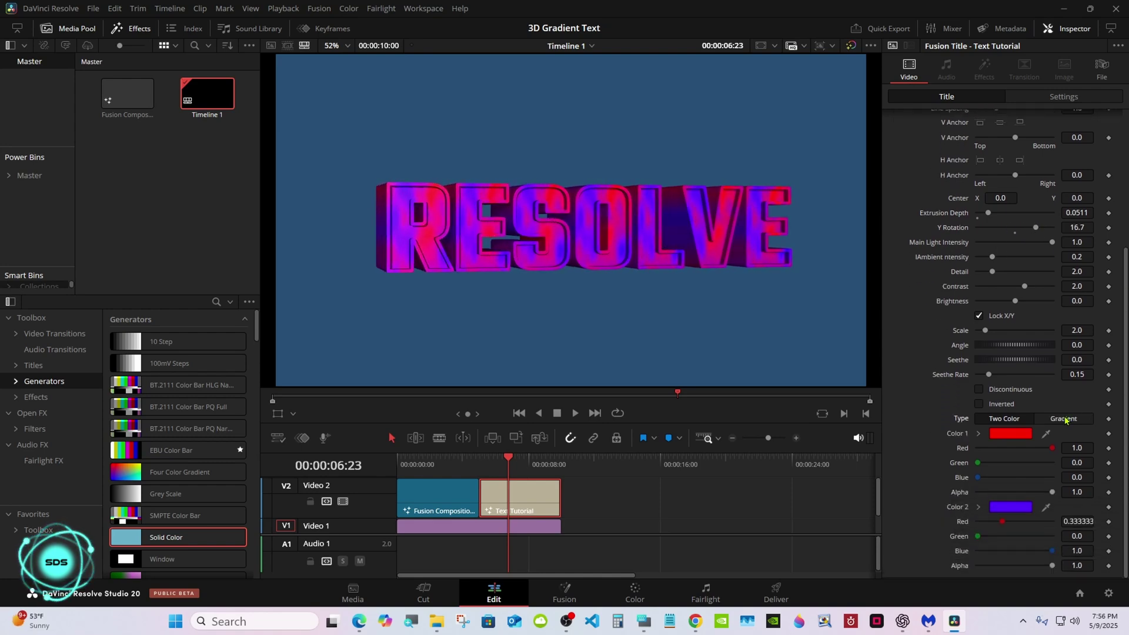
click(1064, 418)
drag(1124, 328, 1125, 386)
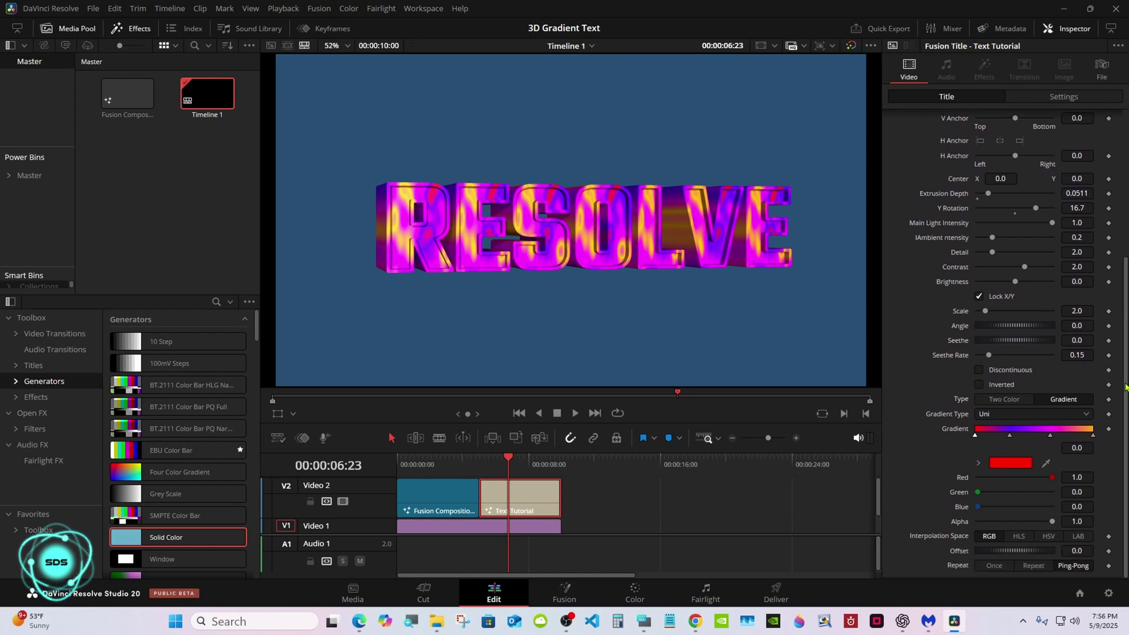
Trim the Solid Color clip to end at 00:00:05:00 and extend the Text Tutorial title to about 00:00:27:20
click(481, 462)
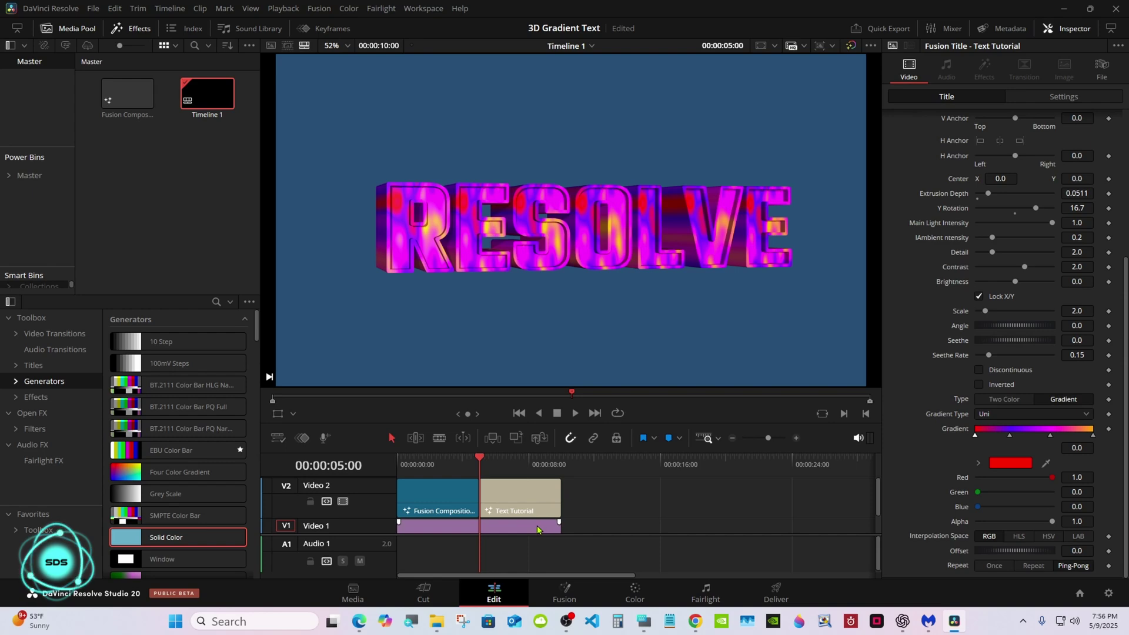
drag(558, 524, 479, 526)
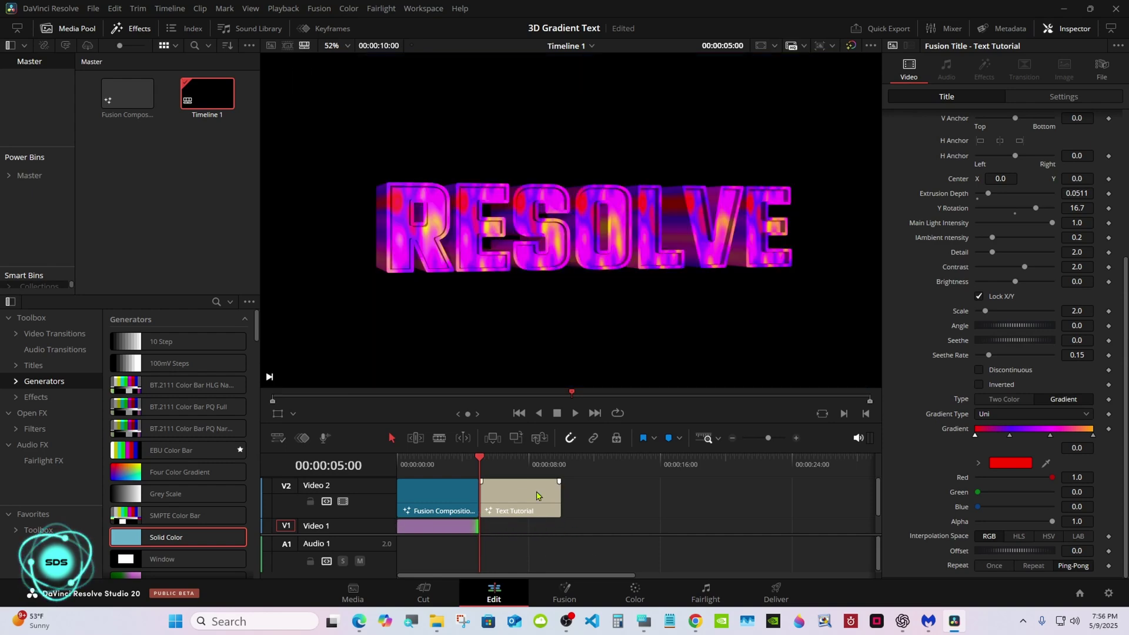
drag(560, 492, 851, 492)
Play the extended Text Tutorial title, stop, and replay it from the clip's start at 00:00:05:00 to check the animated gradient
drag(595, 424, 583, 435)
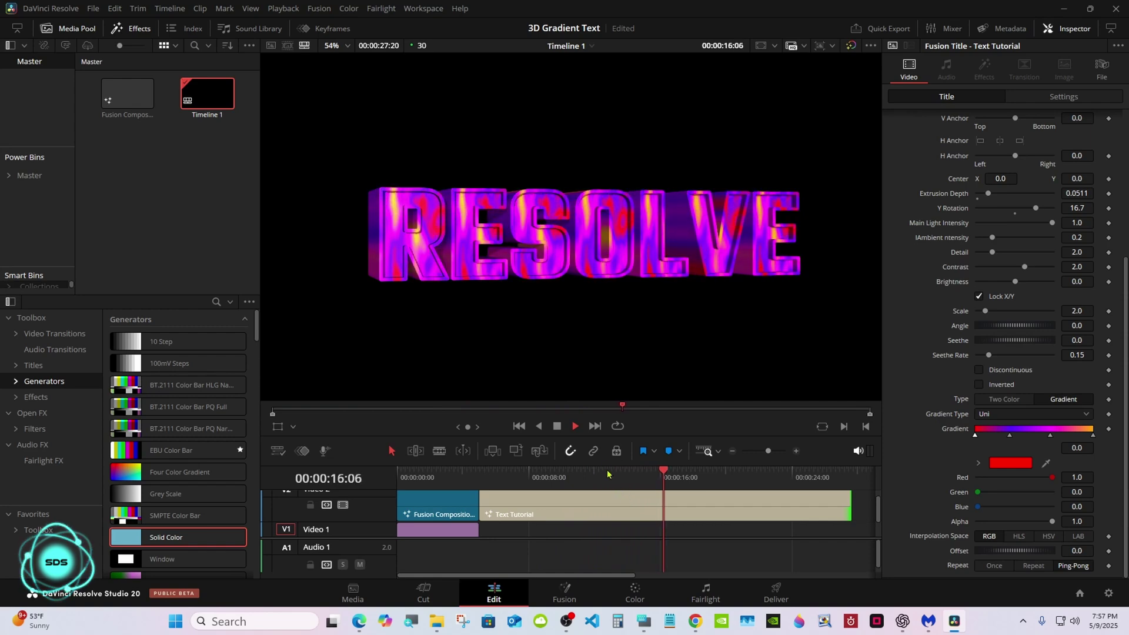
click(557, 428)
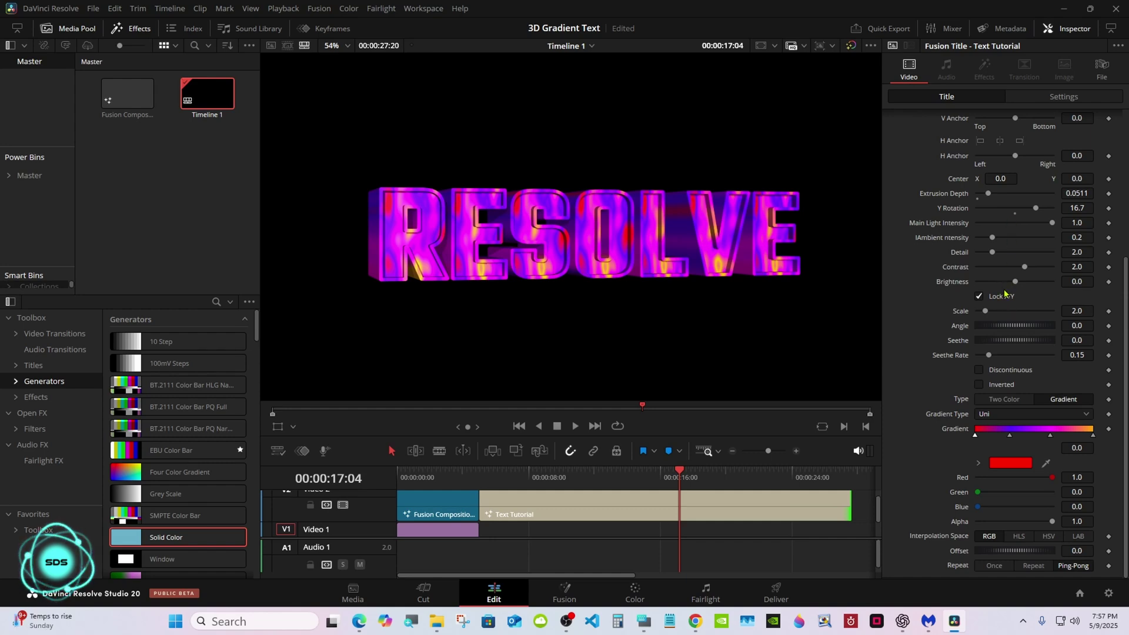
drag(1124, 291, 1121, 329)
mouse_move(985, 311)
mouse_down()
mouse_move(1009, 316)
mouse_move(985, 322)
mouse_up()
key(Up)
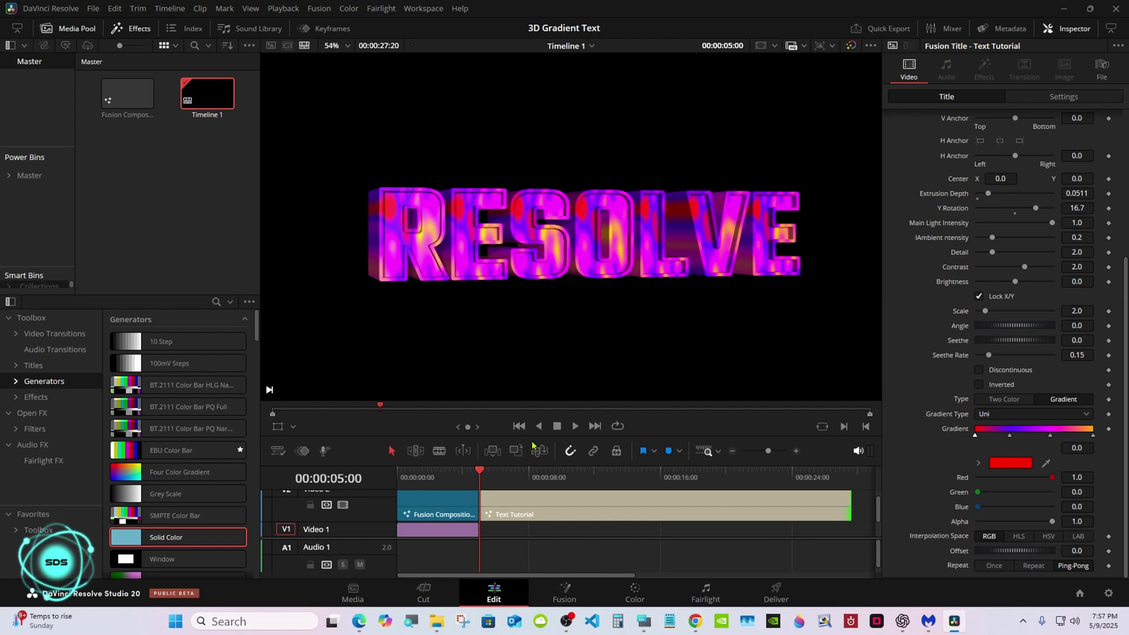
click(575, 425)
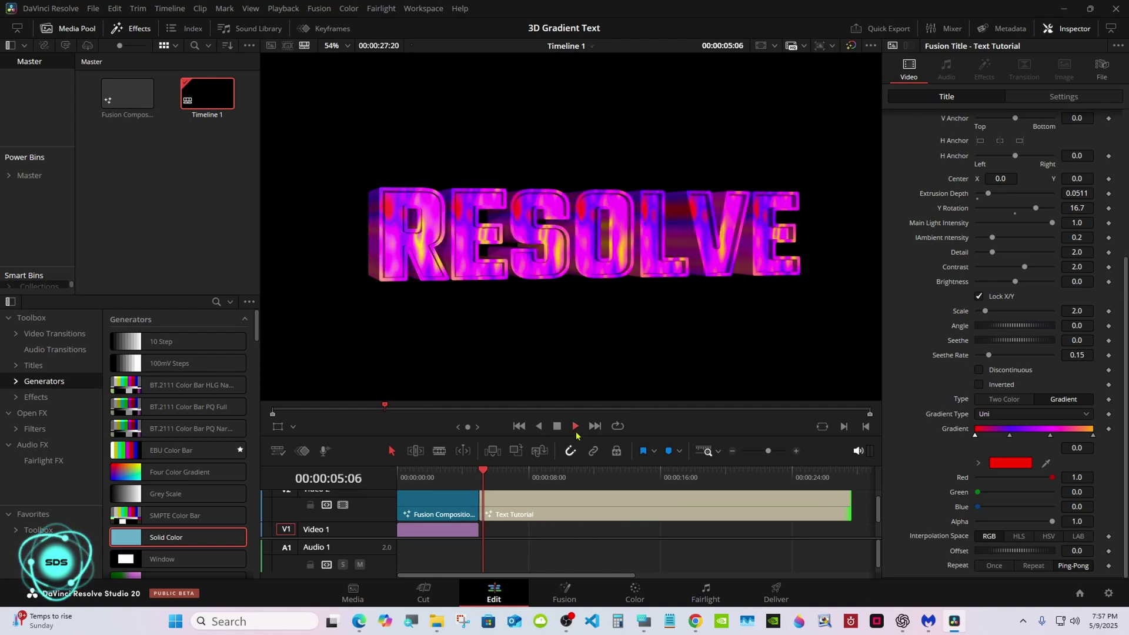